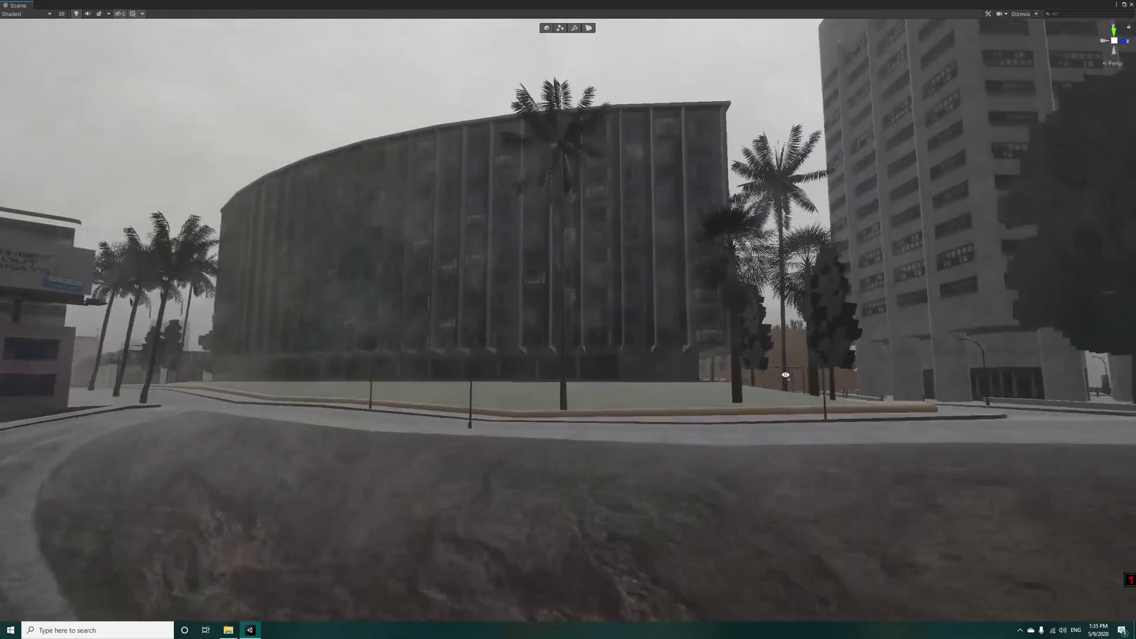
# Examine the existing rain and fog effect across the city scene and inspect the Rain object's settings
pyautogui.press('w')
pyautogui.press('e')
pyautogui.moveTo(786, 374); pyautogui.dragTo(621, 419, button='right')
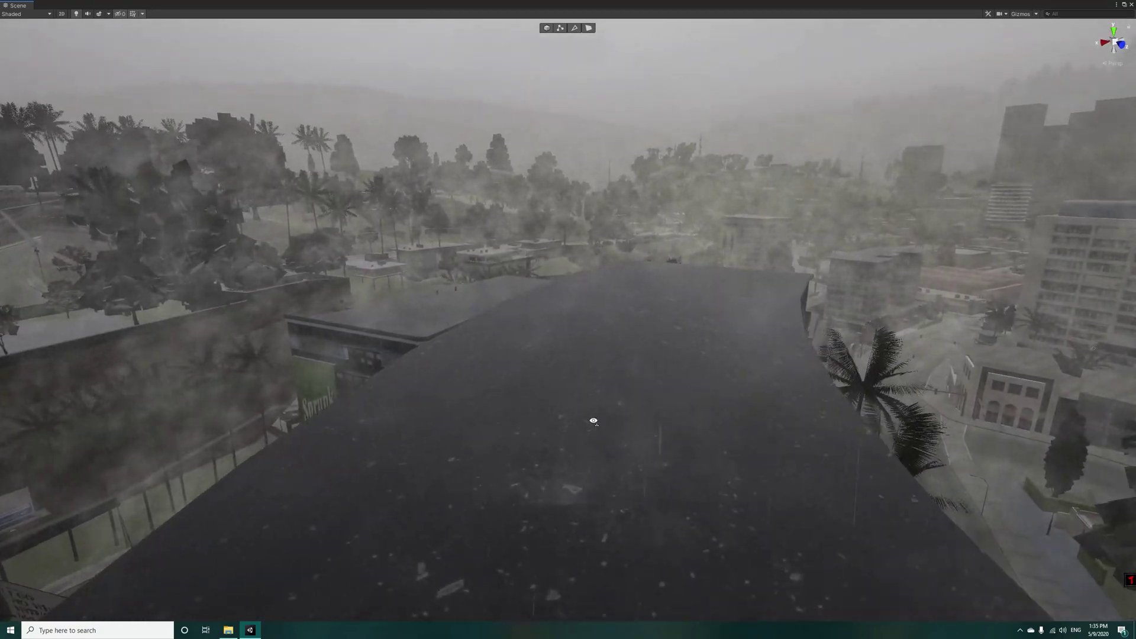
pyautogui.moveTo(576, 410); pyautogui.dragTo(405, 358, button='right')
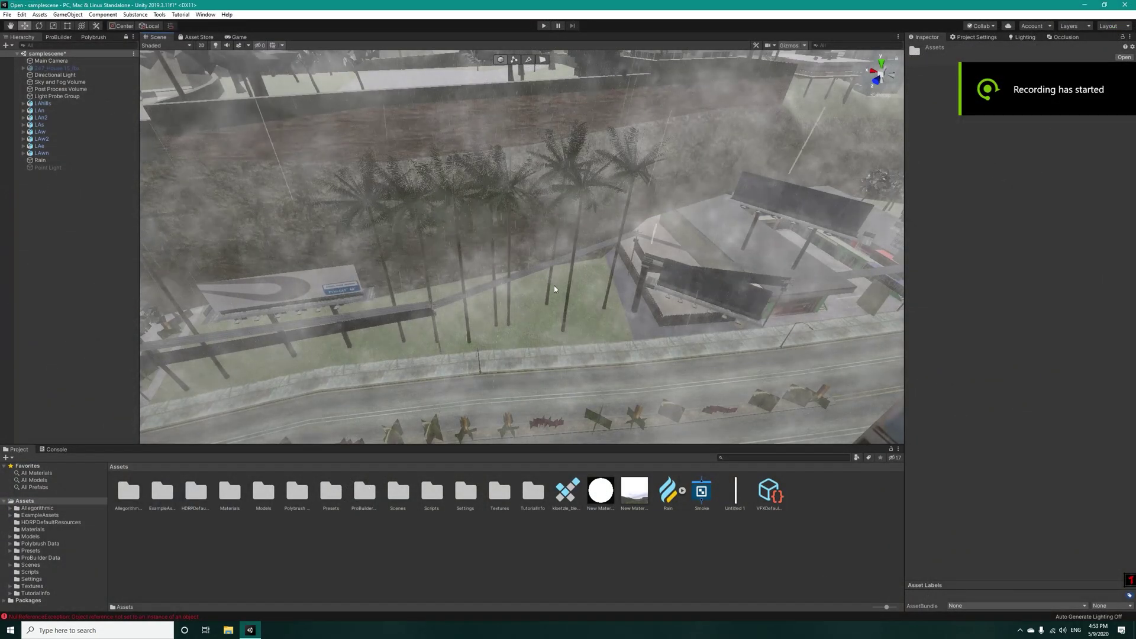
pyautogui.moveTo(597, 253); pyautogui.dragTo(588, 256, button='right')
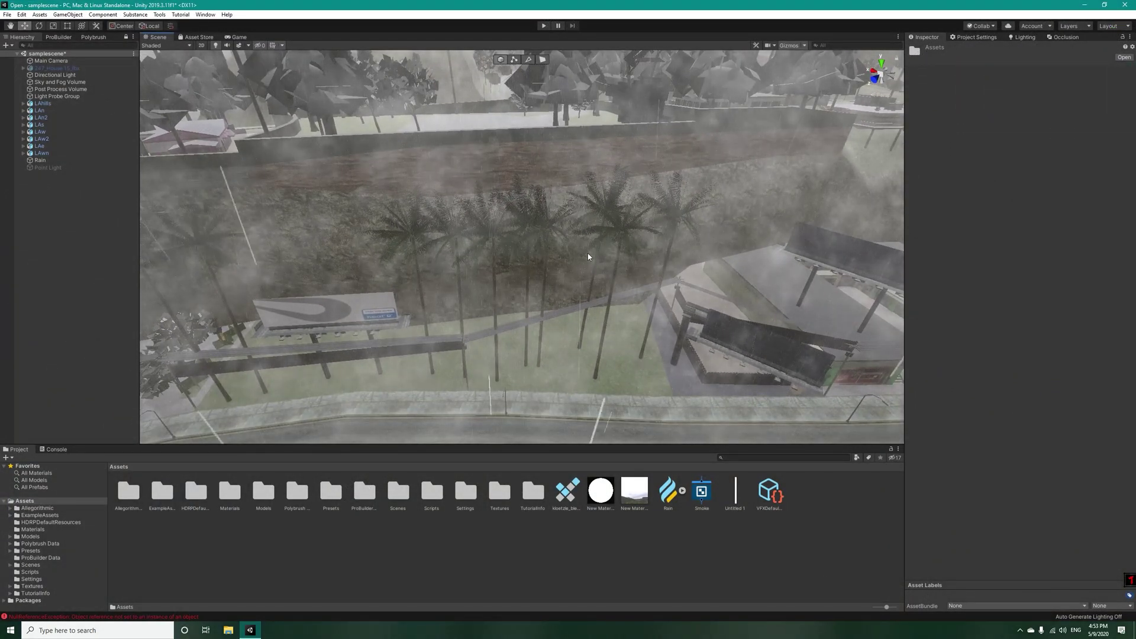
pyautogui.moveTo(589, 257); pyautogui.dragTo(554, 287, button='right')
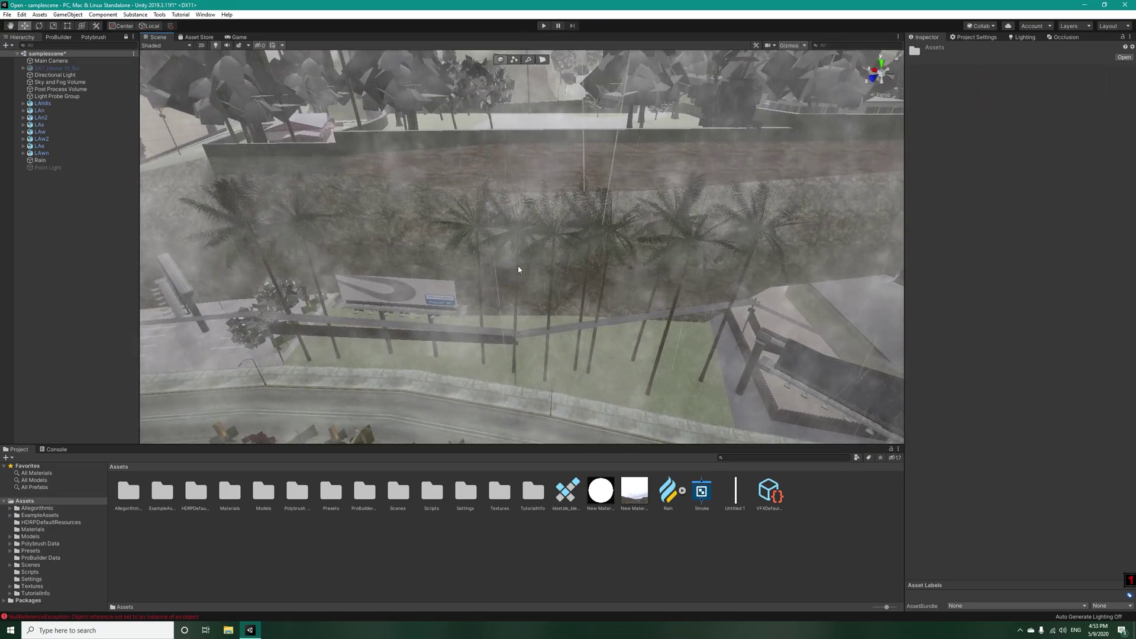
pyautogui.click(40, 160)
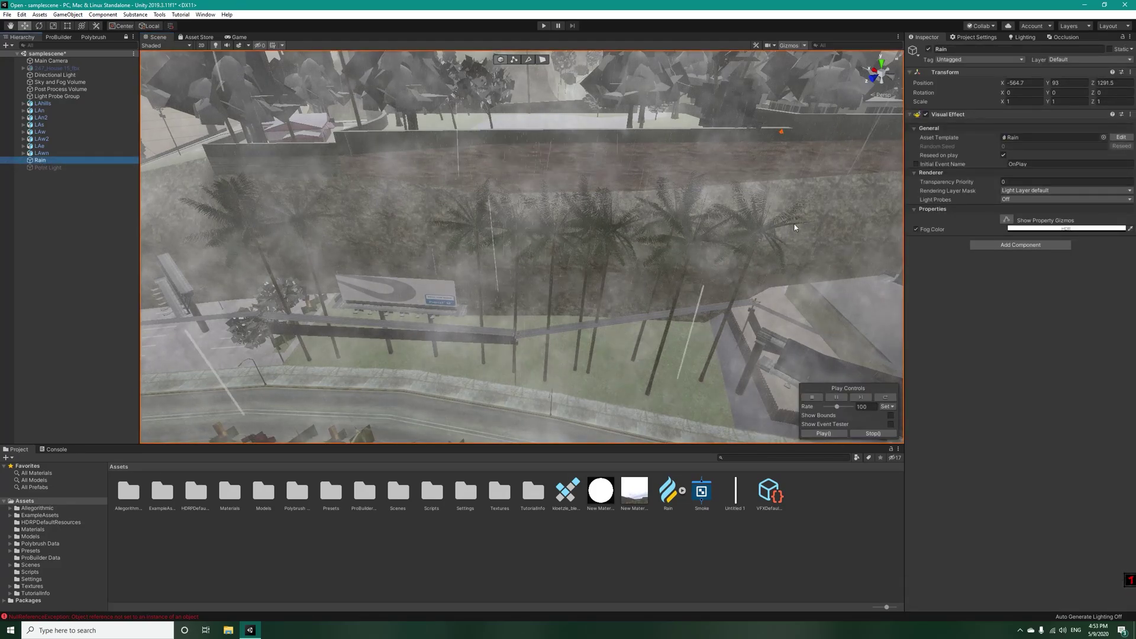
pyautogui.moveTo(506, 251); pyautogui.dragTo(487, 296, button='right')
# Create a folder named VFX in Assets and open it
pyautogui.rightClick(406, 561)
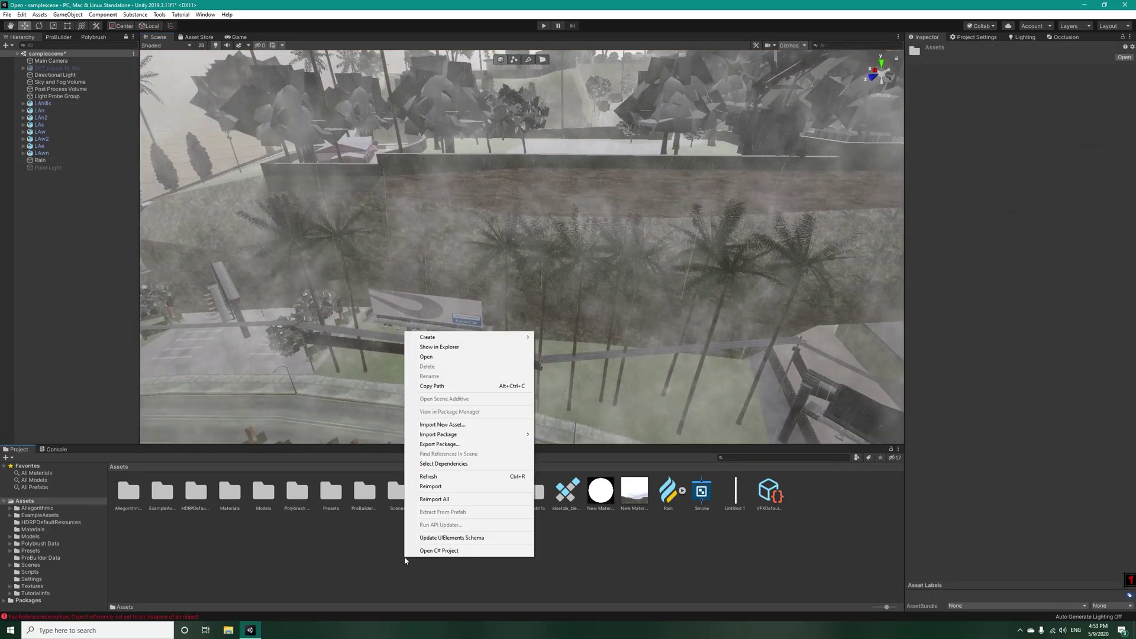
pyautogui.moveTo(513, 338)
pyautogui.click(588, 219)
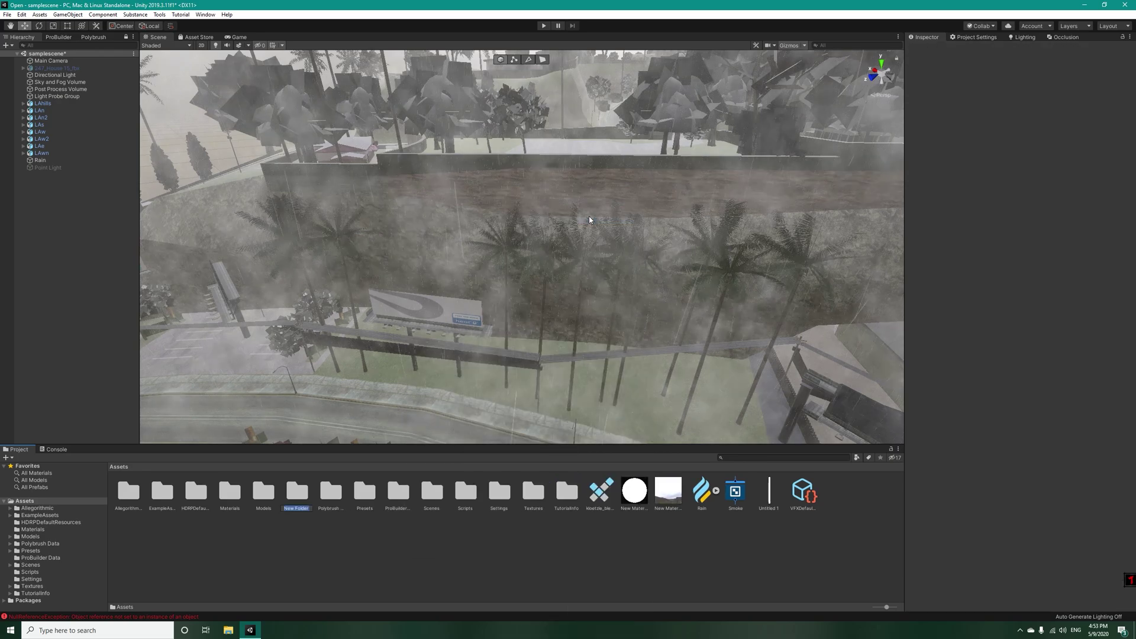
pyautogui.write('VFX')
pyautogui.press('Return')
pyautogui.doubleClick(576, 494)
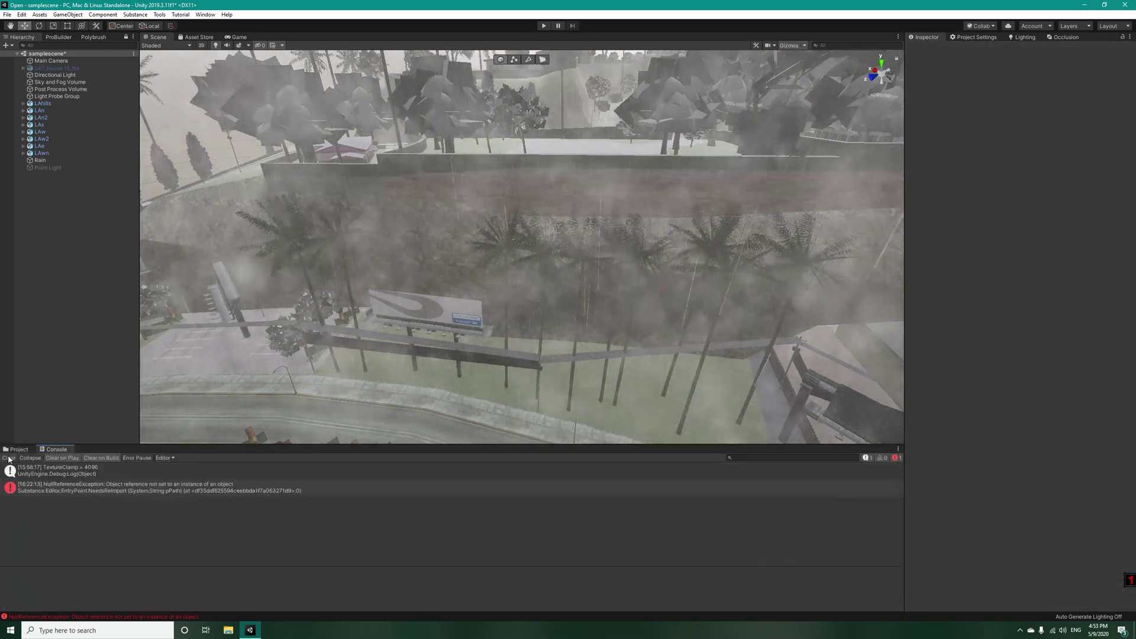
# Create a Visual Effect Graph asset named Rain in the VFX folder
pyautogui.rightClick(256, 511)
pyautogui.moveTo(355, 292)
pyautogui.moveTo(450, 419)
pyautogui.click(540, 419)
pyautogui.write('Rain')
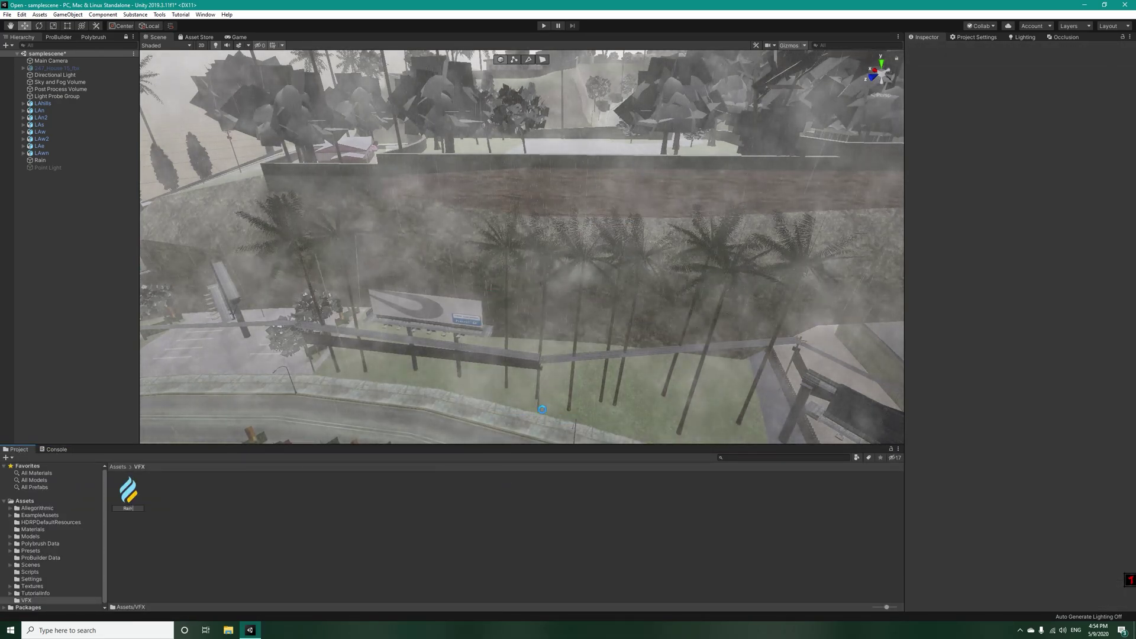
pyautogui.press('Return')
# Delete the old Rain object from the scene and add the new Rain effect asset in its place
pyautogui.click(45, 161)
pyautogui.press('Delete')
pyautogui.click(136, 490)
pyautogui.moveTo(136, 490); pyautogui.dragTo(59, 178)
pyautogui.moveTo(396, 302); pyautogui.dragTo(493, 299, button='right')
pyautogui.hotkey('ctrl', 'shift', 'f')
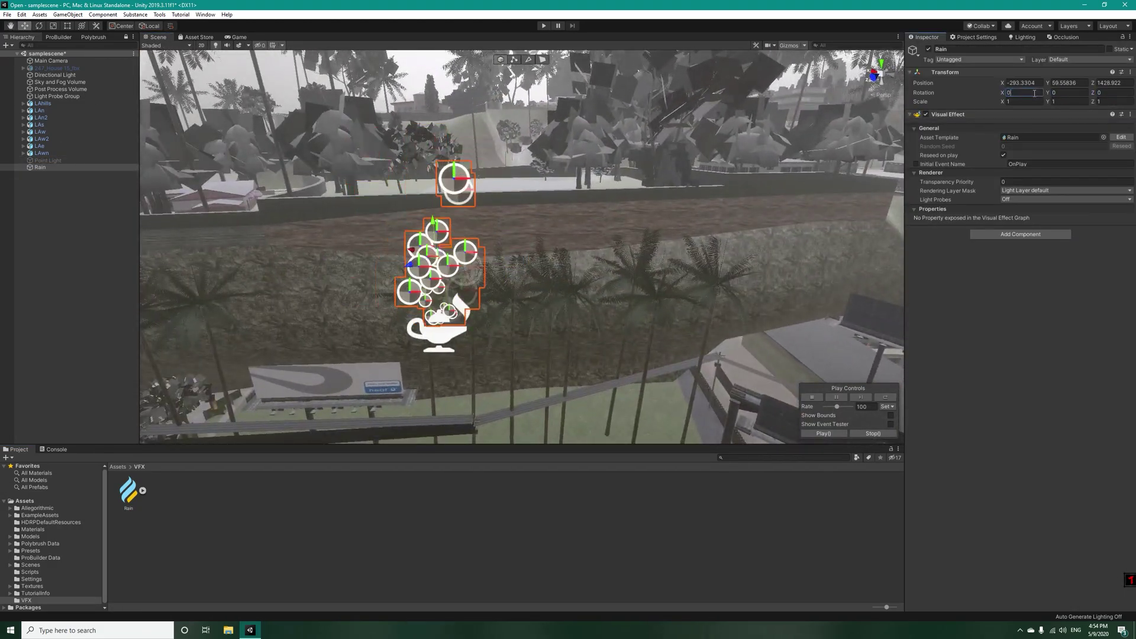
pyautogui.moveTo(621, 268); pyautogui.dragTo(608, 265, button='right')
# Move the Untitled 1 texture from Assets into the VFX folder and open that folder
pyautogui.click(33, 501)
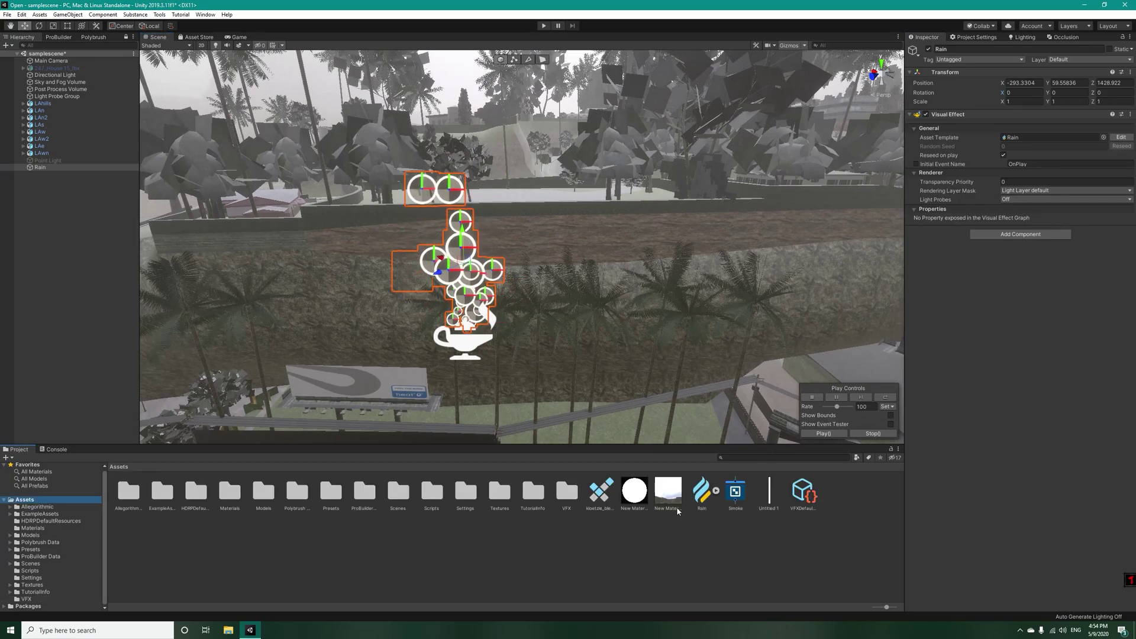
pyautogui.click(768, 499)
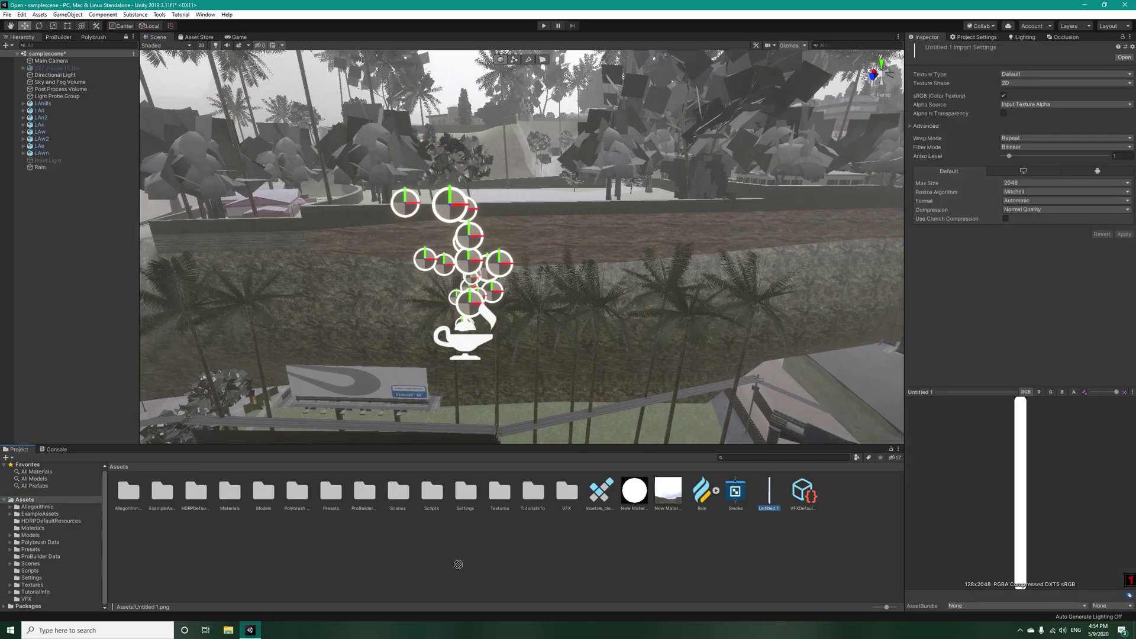
pyautogui.moveTo(415, 540); pyautogui.dragTo(573, 499)
pyautogui.doubleClick(571, 497)
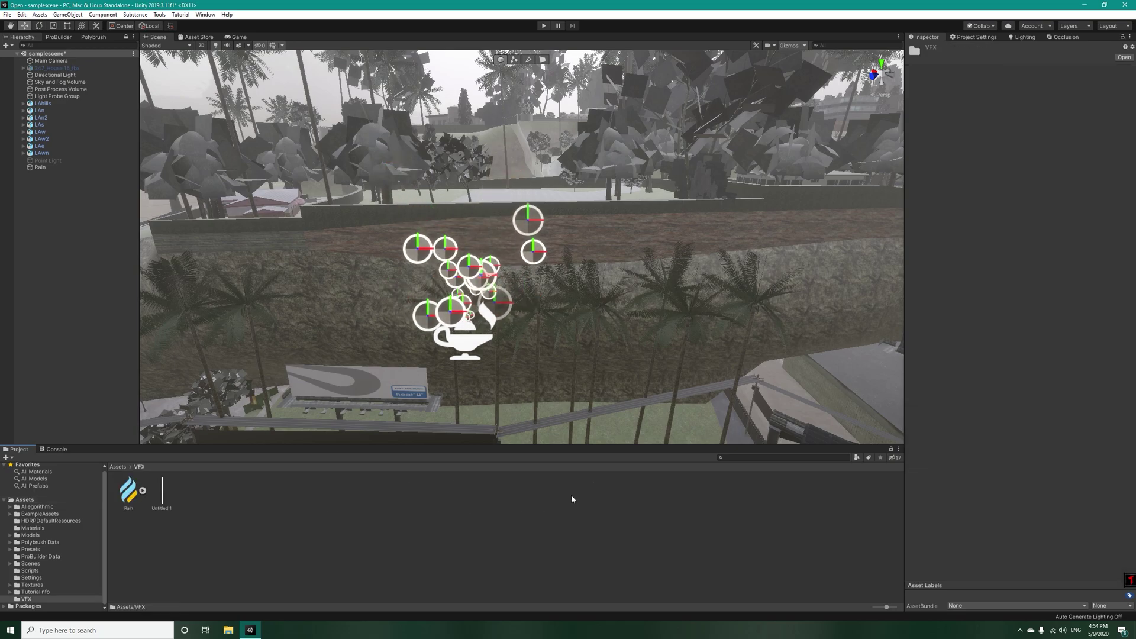
# Open the Rain effect graph and set its constant spawn rate to 1000000
pyautogui.click(129, 491)
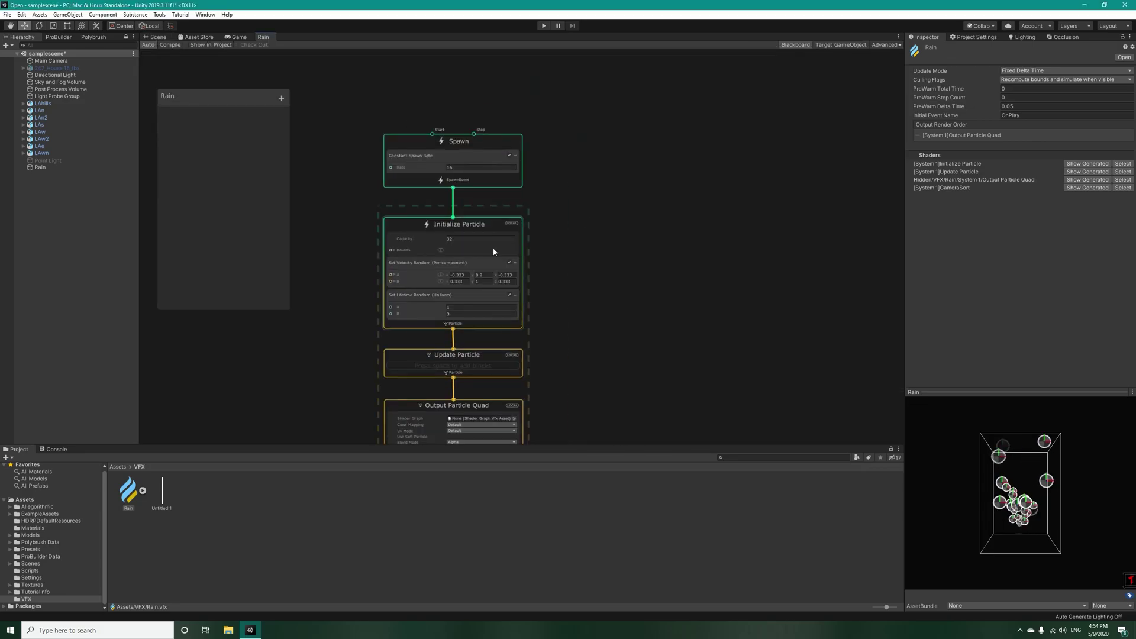
pyautogui.scroll(4, 494, 251)
pyautogui.moveTo(477, 65); pyautogui.dragTo(614, 200, button='middle')
pyautogui.click(513, 239)
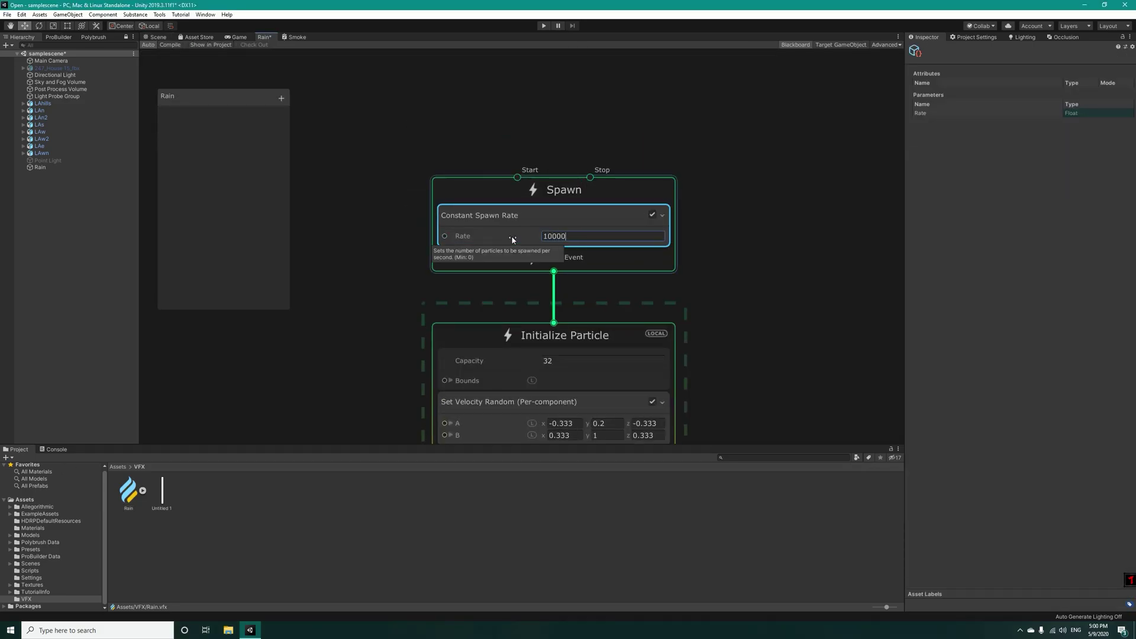
# Set the Initialize Particle capacity to 10000000
pyautogui.moveTo(779, 313); pyautogui.dragTo(786, 179, button='middle')
pyautogui.click(557, 226)
pyautogui.write('10000000')
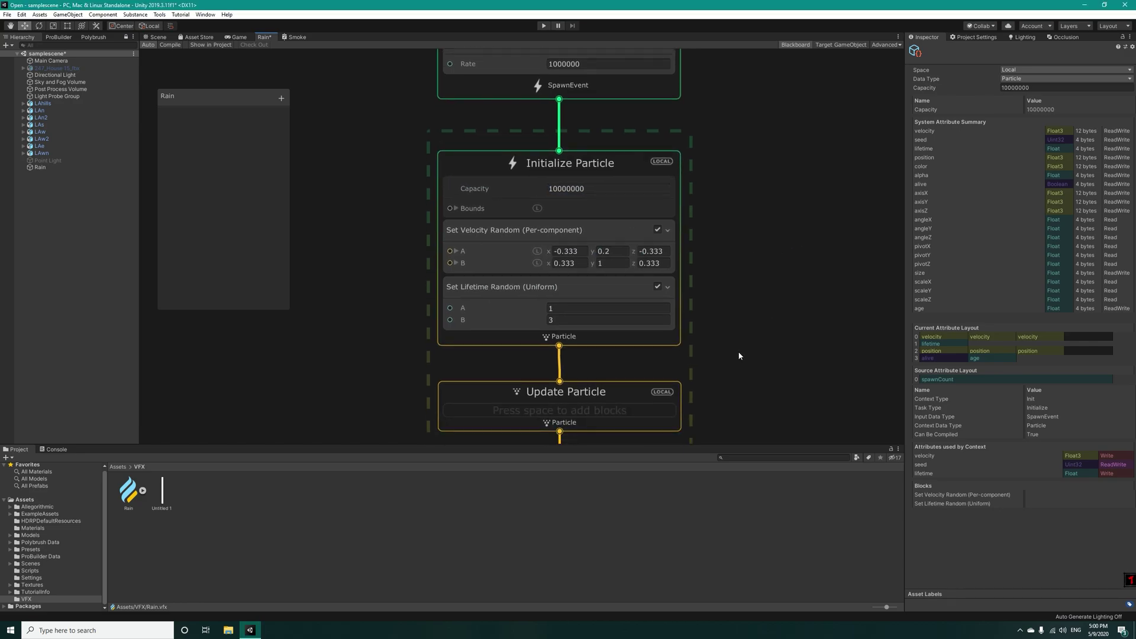
# Set the random velocity range to A (0, -24, 0) and B (0, -30, 0)
pyautogui.click(540, 238)
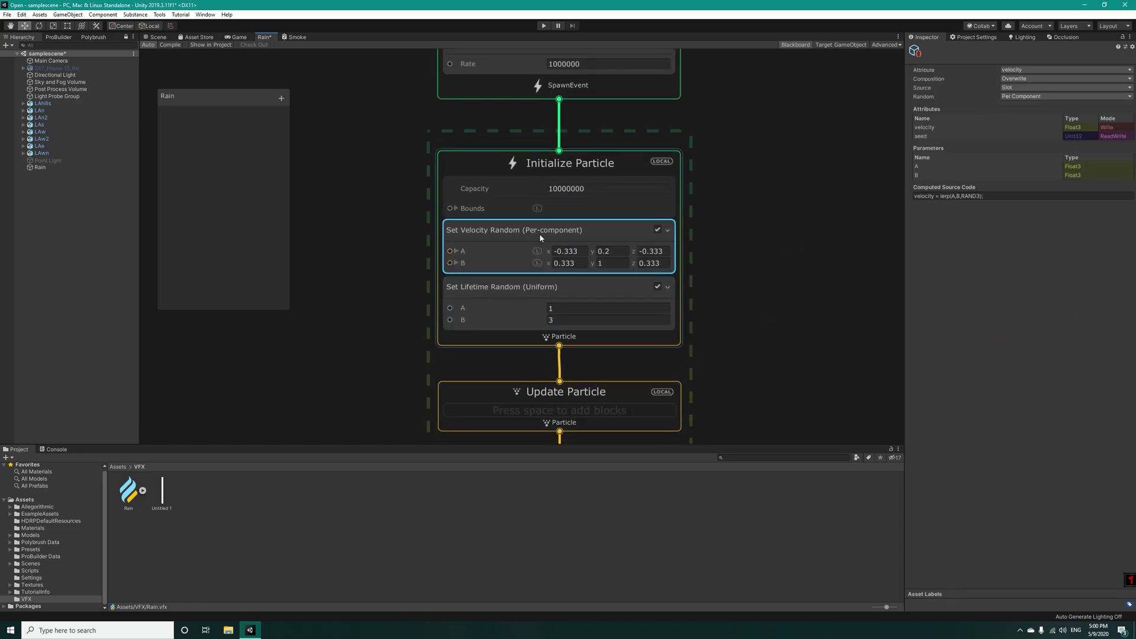
pyautogui.write('0')
pyautogui.moveTo(663, 251); pyautogui.dragTo(535, 255)
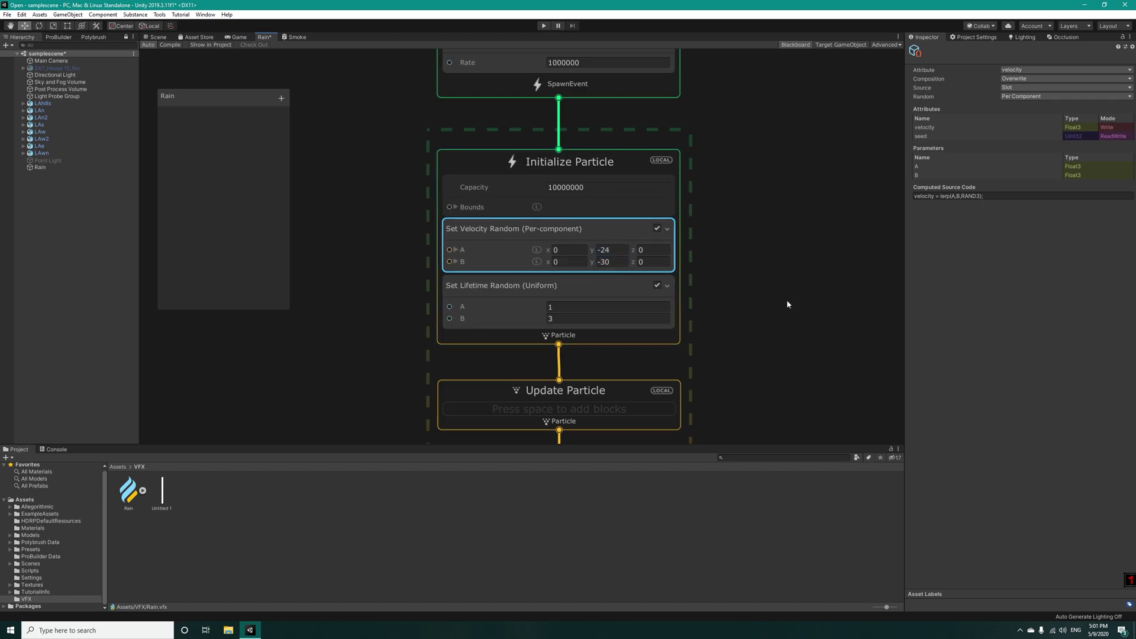
# Replace the random lifetime block in Initialize Particle with a Set Lifetime block of 7
pyautogui.click(546, 304)
pyautogui.press('Delete')
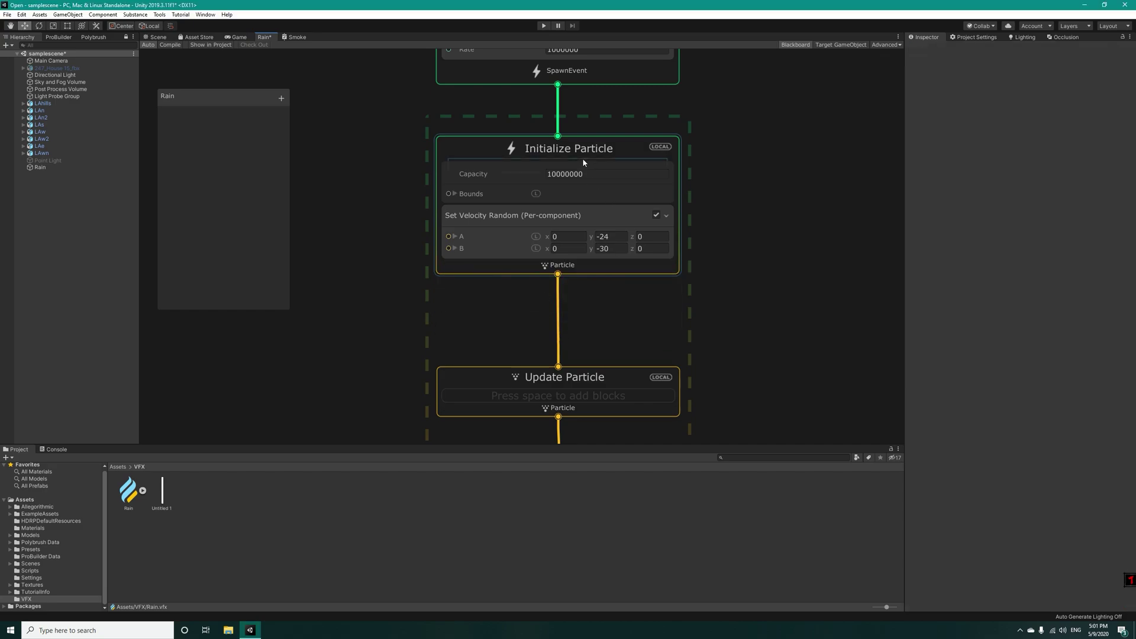
pyautogui.click(513, 149)
pyautogui.press('space')
pyautogui.write('set life')
pyautogui.click(531, 246)
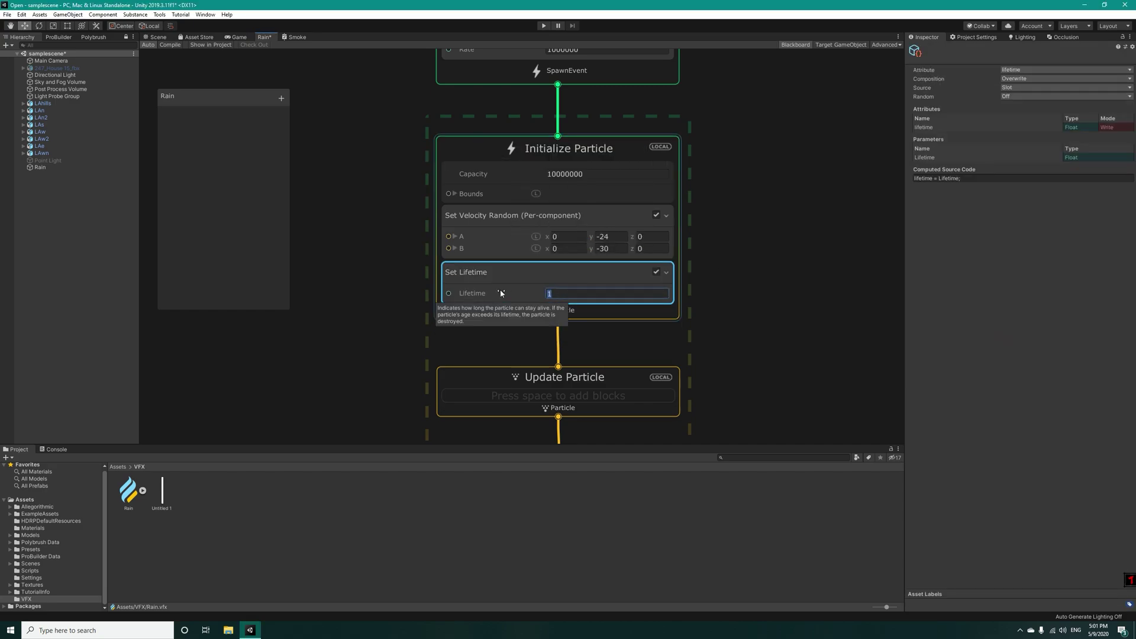
# Add a Set Position Random (Per-component) block to Initialize Particle with B set to (400, 0, 400)
pyautogui.moveTo(754, 264); pyautogui.dragTo(753, 274, button='middle')
pyautogui.click(550, 159)
pyautogui.press('space')
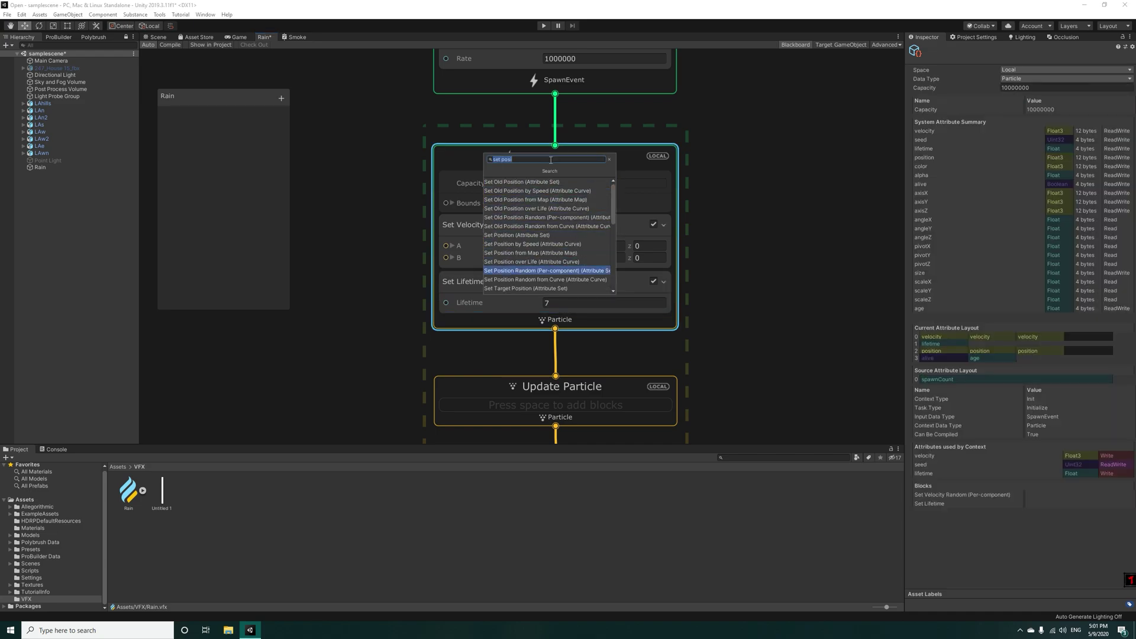
pyautogui.press('Return')
pyautogui.click(546, 326)
pyautogui.write('400')
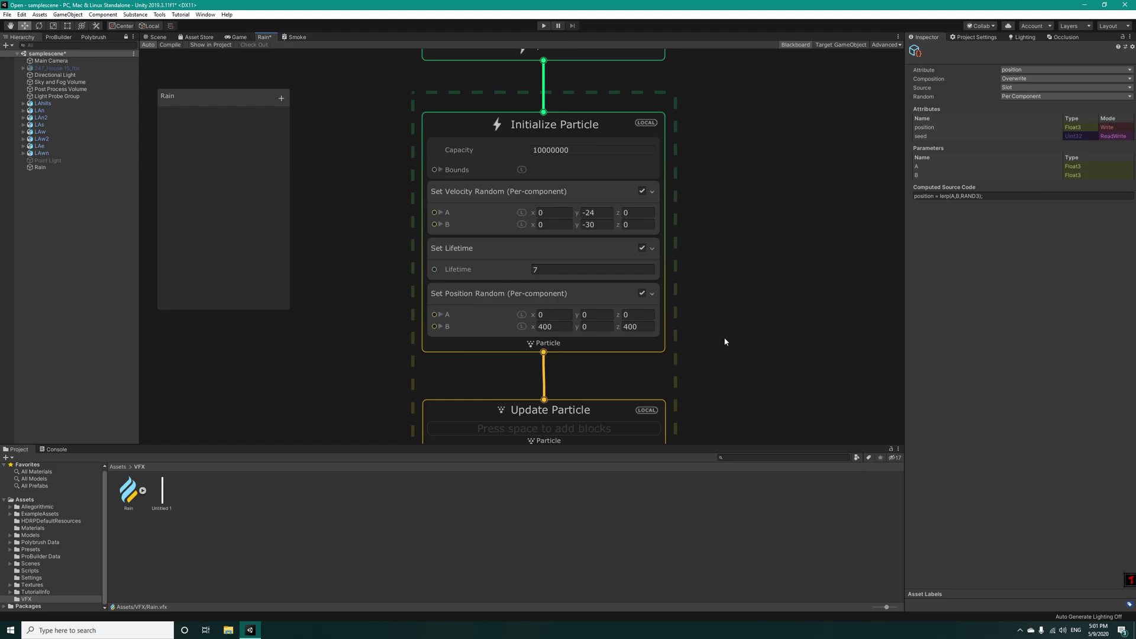
# Add a Set Scale.XYZ Random (Per-component) block to Initialize Particle
pyautogui.moveTo(554, 350); pyautogui.dragTo(556, 284, button='middle')
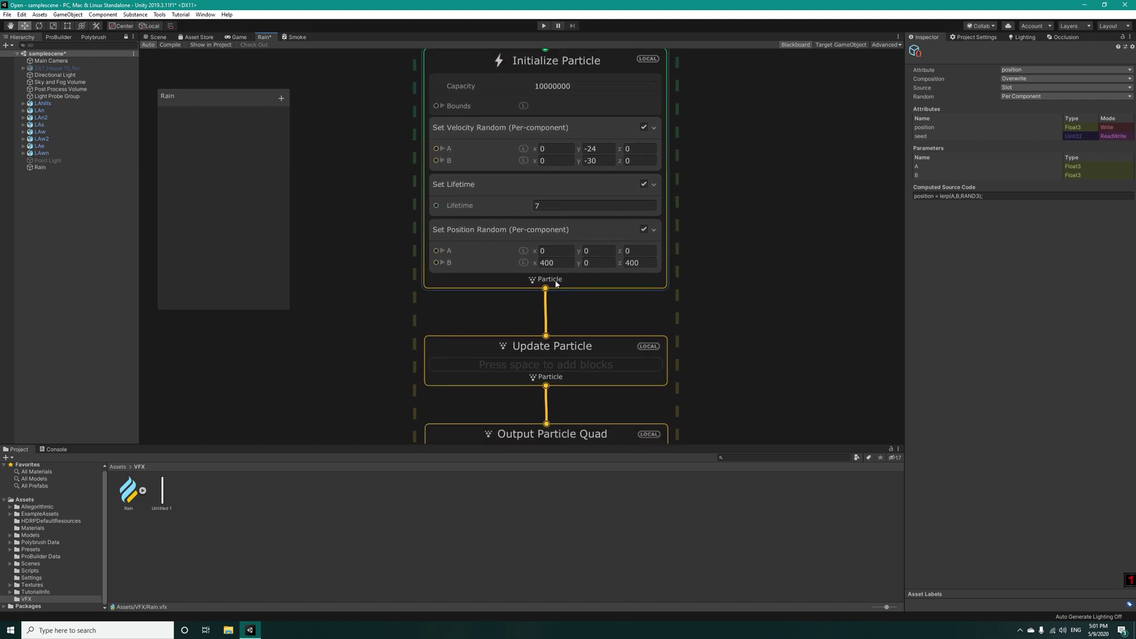
pyautogui.click(559, 278)
pyautogui.press('space')
pyautogui.write('s')
pyautogui.press('Down')
pyautogui.press('Down')
pyautogui.press('Down')
pyautogui.press('Down')
pyautogui.press('Return')
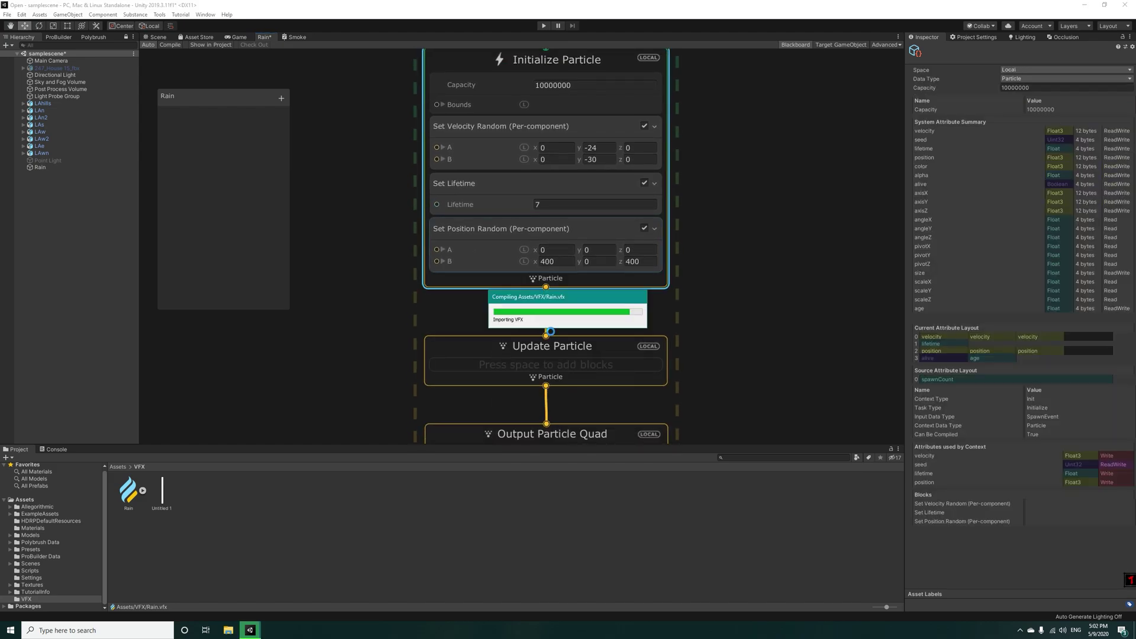
# Set the random scale range to A (0.05, 1, 0.05) and B (0.1, 10, 0.1)
pyautogui.click(550, 326)
pyautogui.write('0.05')
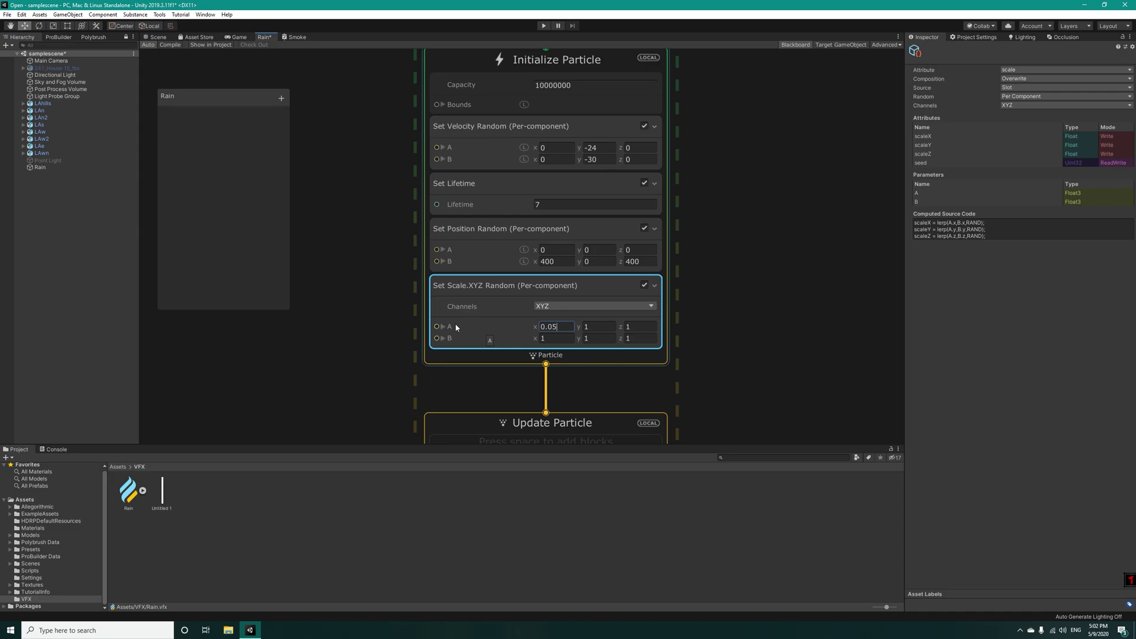
pyautogui.click(637, 327)
pyautogui.write('0.05')
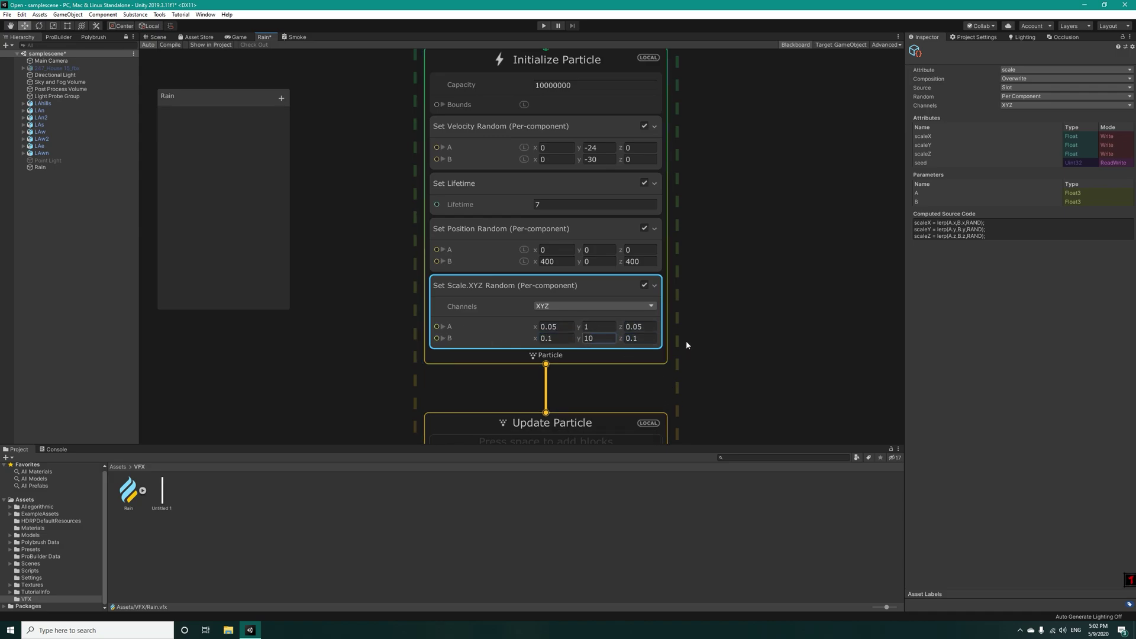
# Expand the Initialize Particle bounds and set the center to 0 on all axes
pyautogui.moveTo(672, 184); pyautogui.dragTo(681, 412, button='middle')
pyautogui.scroll(-2, 681, 411)
pyautogui.scroll(3, 546, 253)
pyautogui.moveTo(541, 241); pyautogui.dragTo(529, 141, button='middle')
pyautogui.click(485, 296)
pyautogui.moveTo(785, 303); pyautogui.dragTo(737, 259, button='middle')
pyautogui.click(610, 266)
pyautogui.write('0')
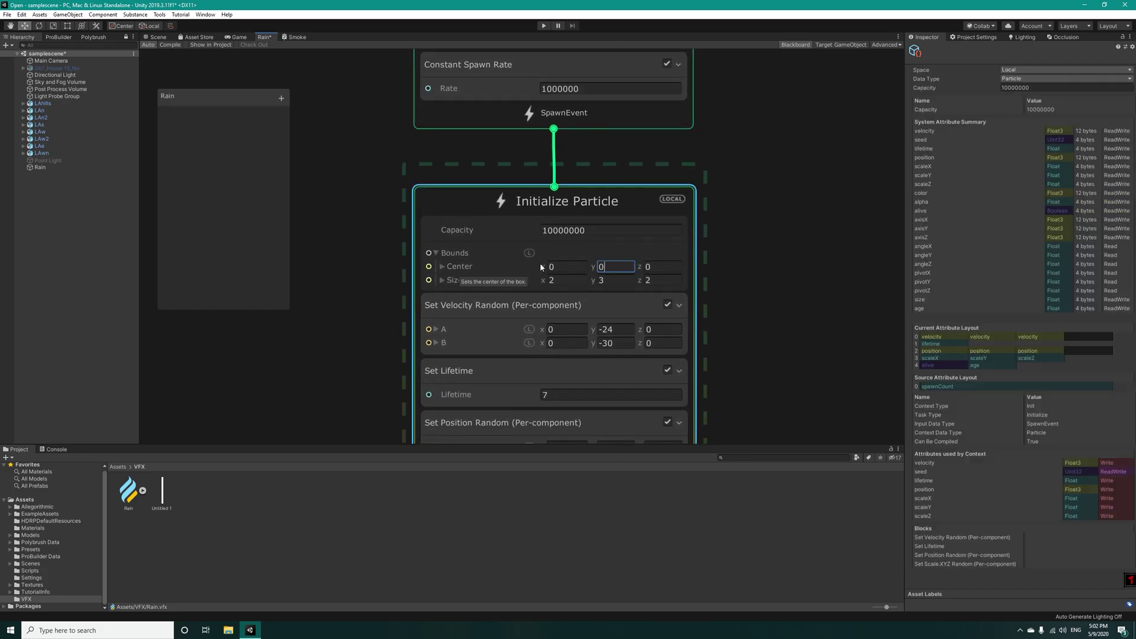
# Inspect the rain effect in the scene from several angles
pyautogui.click(158, 37)
pyautogui.moveTo(503, 278); pyautogui.dragTo(391, 266, button='right')
pyautogui.keyDown('alt'); pyautogui.moveTo(391, 266); pyautogui.dragTo(477, 278); pyautogui.keyUp('alt')
pyautogui.moveTo(477, 278); pyautogui.dragTo(478, 244, button='right')
pyautogui.click(286, 38)
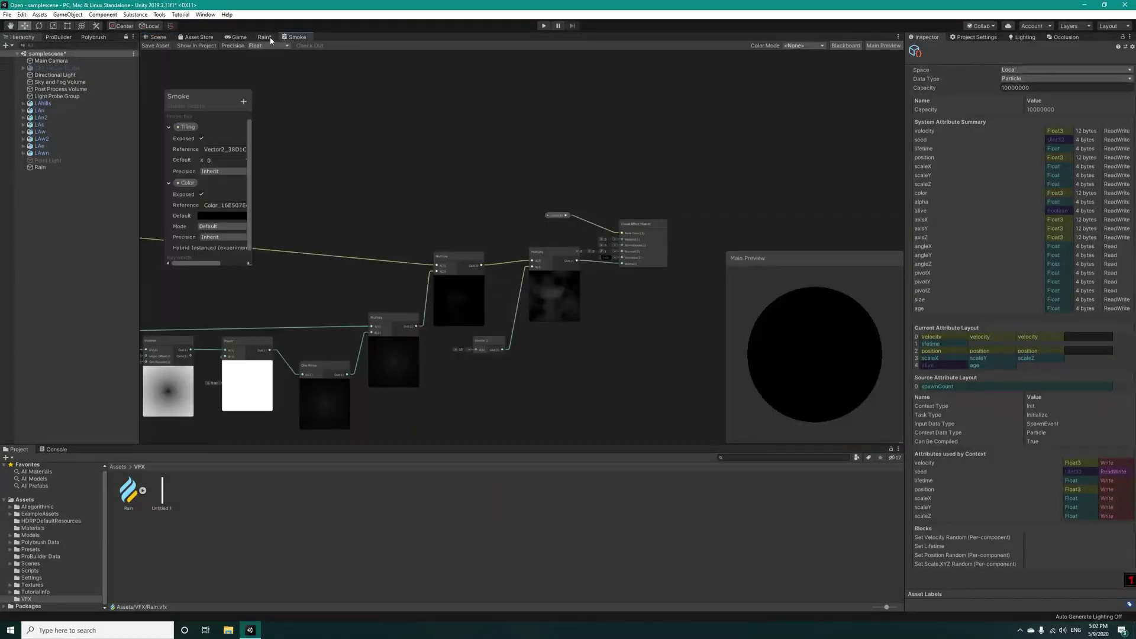
# Set the particle bounds size to 1000 on x, y and z and check the effect in the scene
pyautogui.click(264, 37)
pyautogui.click(579, 279)
pyautogui.write('1')
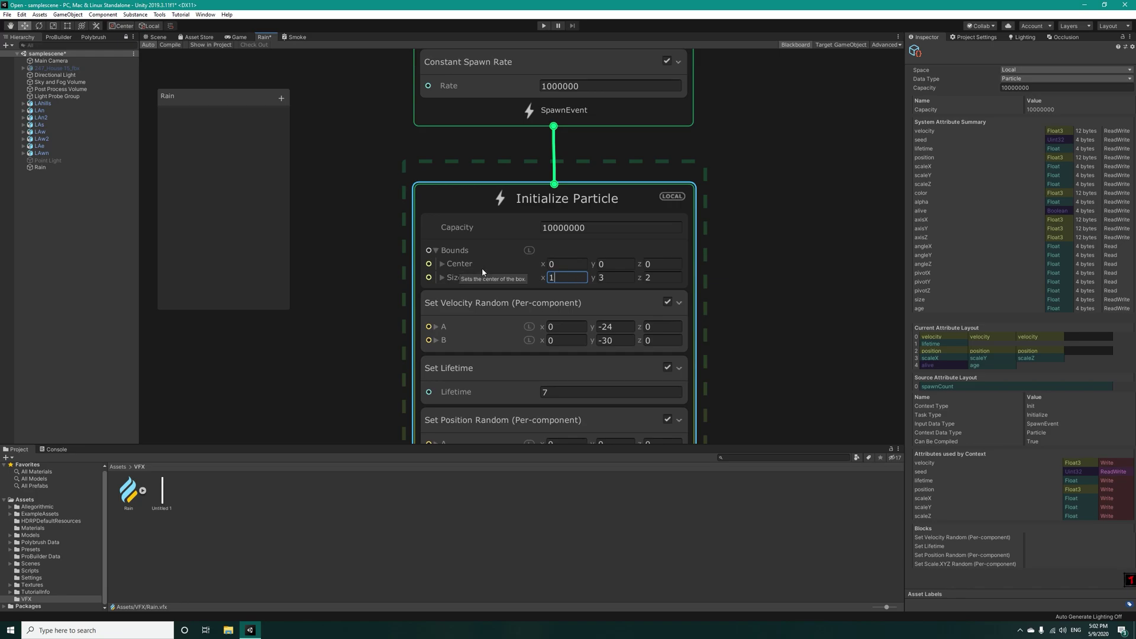
pyautogui.write('000')
pyautogui.press('Tab')
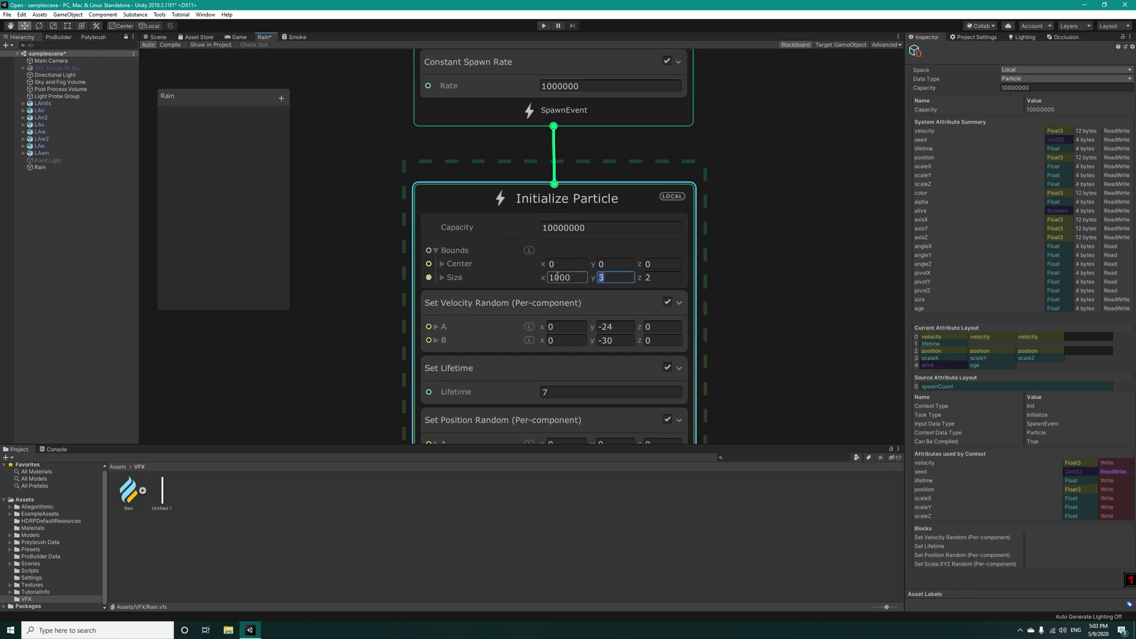
pyautogui.click(158, 37)
pyautogui.moveTo(464, 147); pyautogui.dragTo(263, 225, button='right')
# Replace the Output Particle Quad context in the Rain graph with an Output Particle Lit Quad connected to Update Particle
pyautogui.click(263, 37)
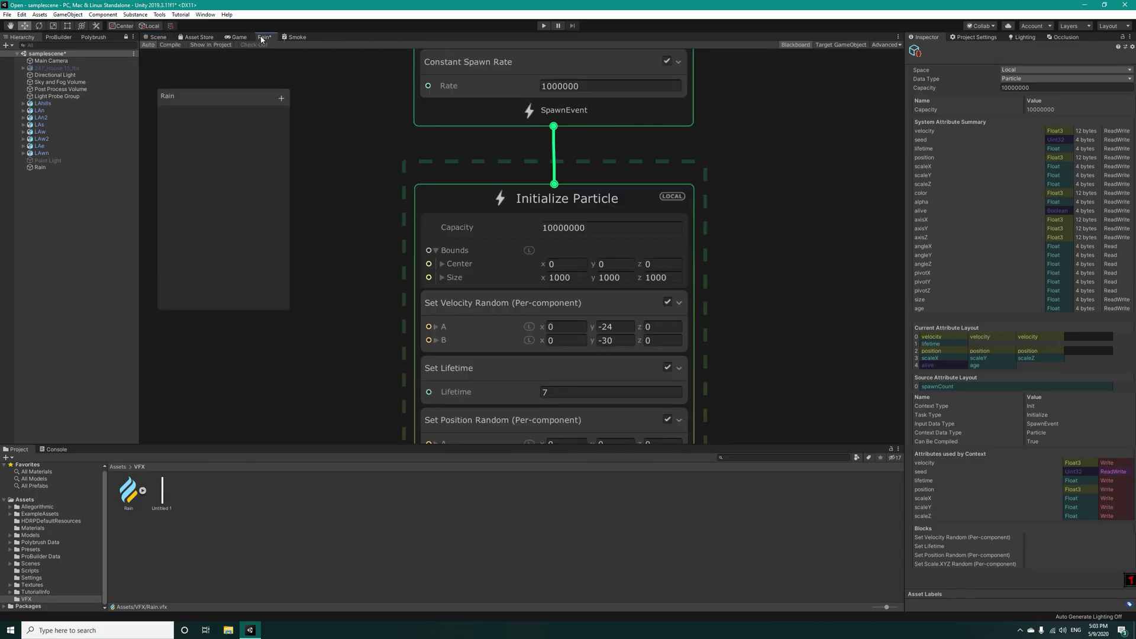
pyautogui.moveTo(743, 414); pyautogui.dragTo(713, 195, button='middle')
pyautogui.moveTo(719, 417); pyautogui.dragTo(743, 181, button='middle')
pyautogui.scroll(-1, 745, 255)
pyautogui.moveTo(745, 256); pyautogui.dragTo(716, 150, button='middle')
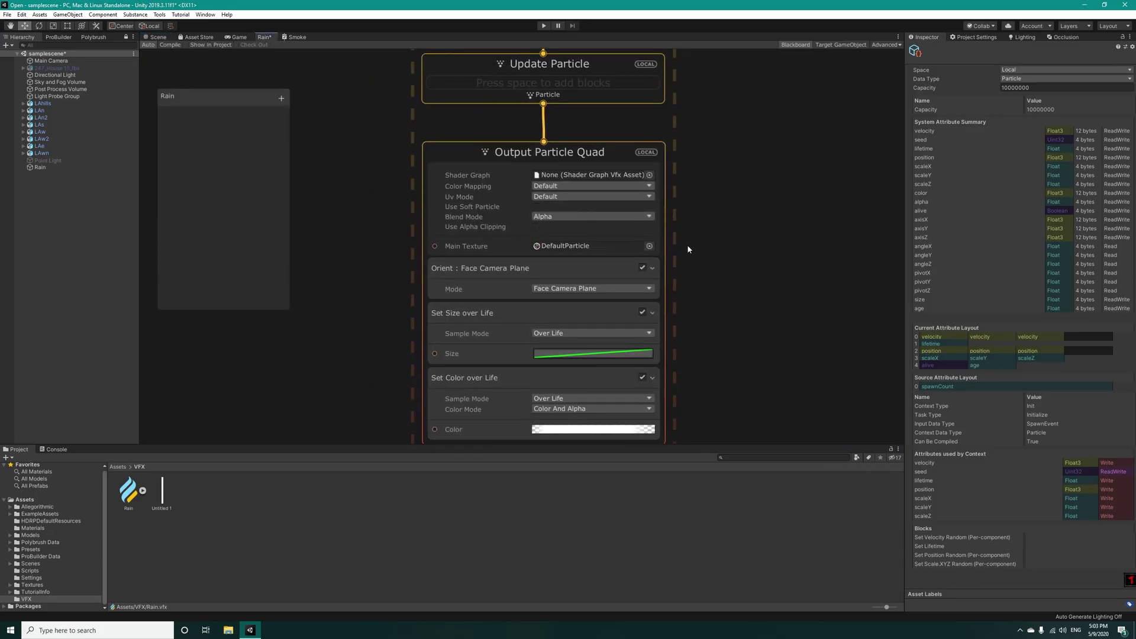
pyautogui.scroll(-1, 620, 177)
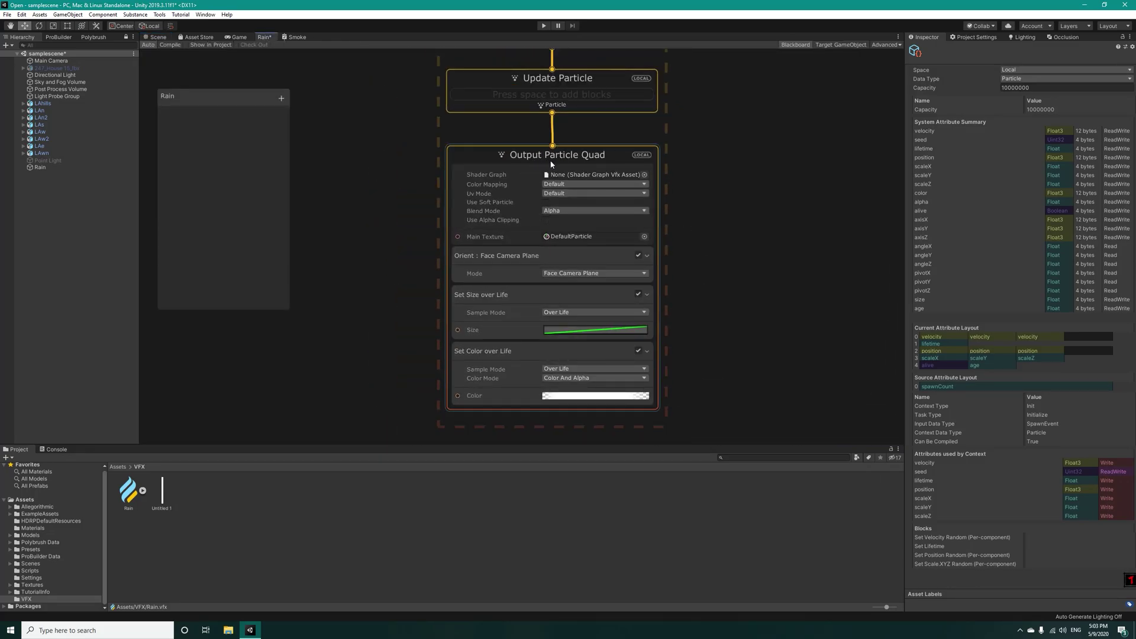
pyautogui.click(526, 155)
pyautogui.press('Delete')
pyautogui.moveTo(552, 113); pyautogui.dragTo(537, 265)
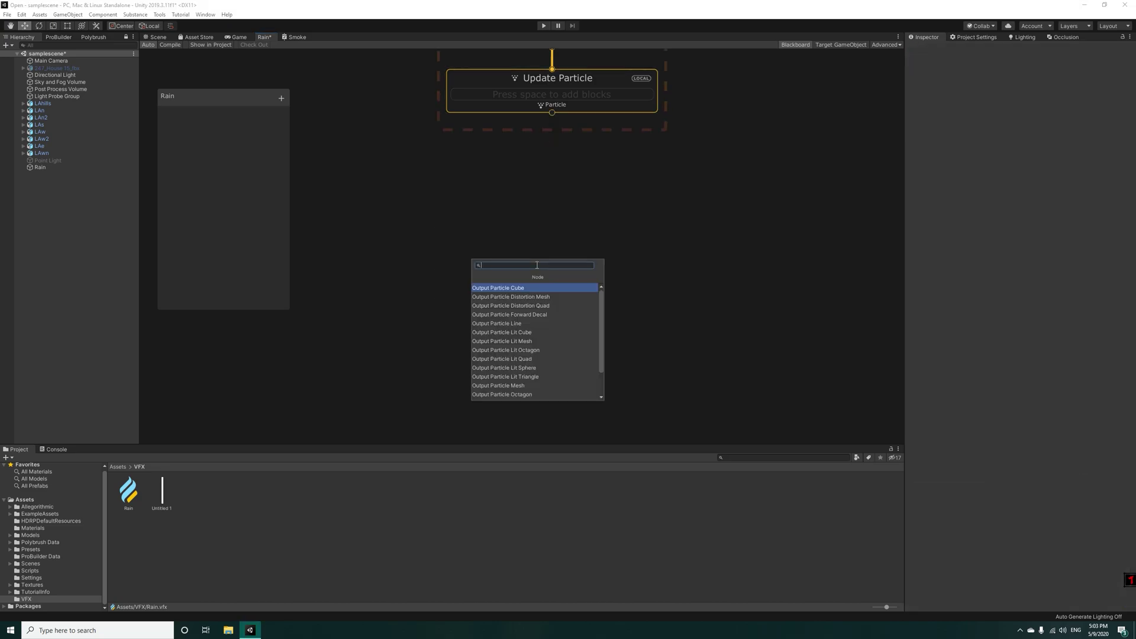
pyautogui.click(530, 296)
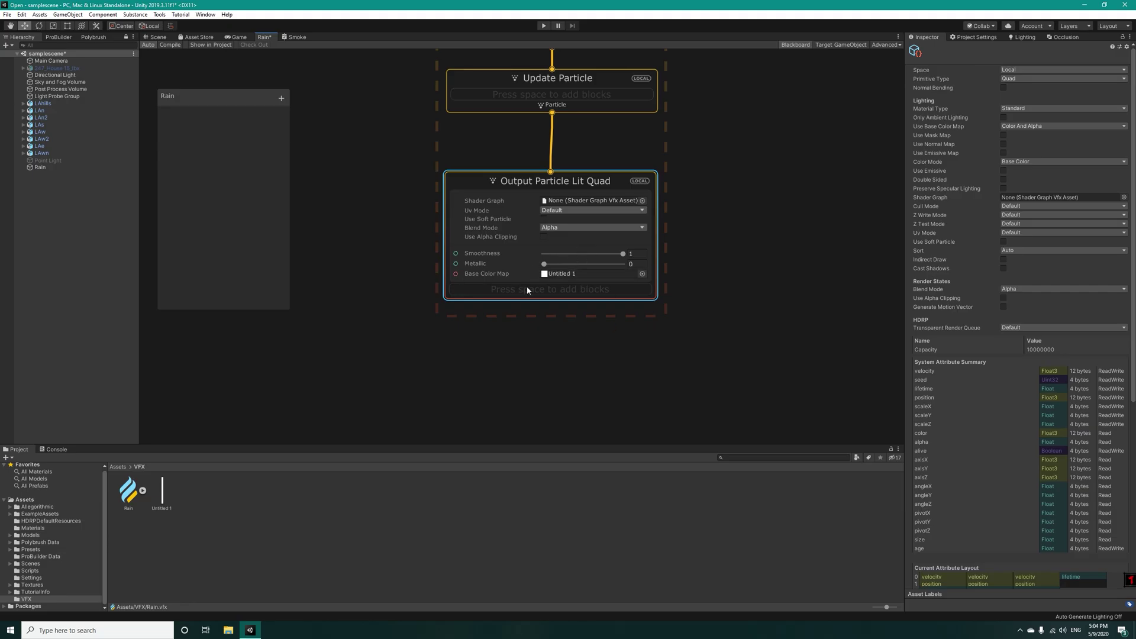
# Add a Set Alpha block to the Output Particle Lit Quad context and set its Alpha to 0.11
pyautogui.click(155, 36)
pyautogui.moveTo(355, 278); pyautogui.dragTo(269, 44, button='right')
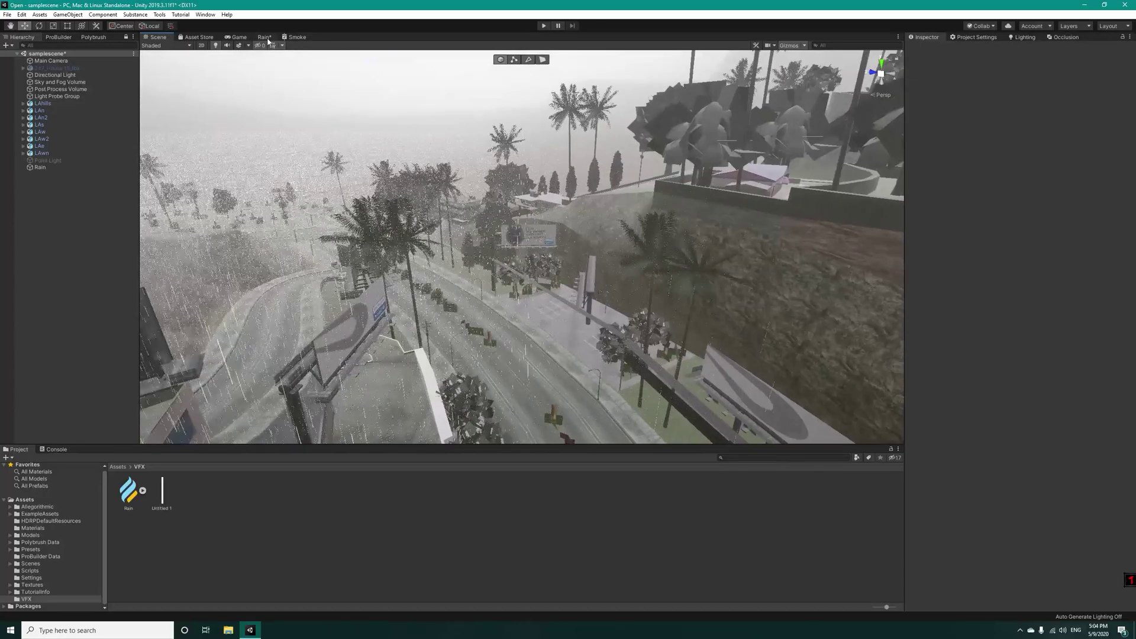
pyautogui.click(266, 38)
pyautogui.moveTo(664, 181); pyautogui.dragTo(661, 203, button='middle')
pyautogui.click(553, 330)
pyautogui.press('space')
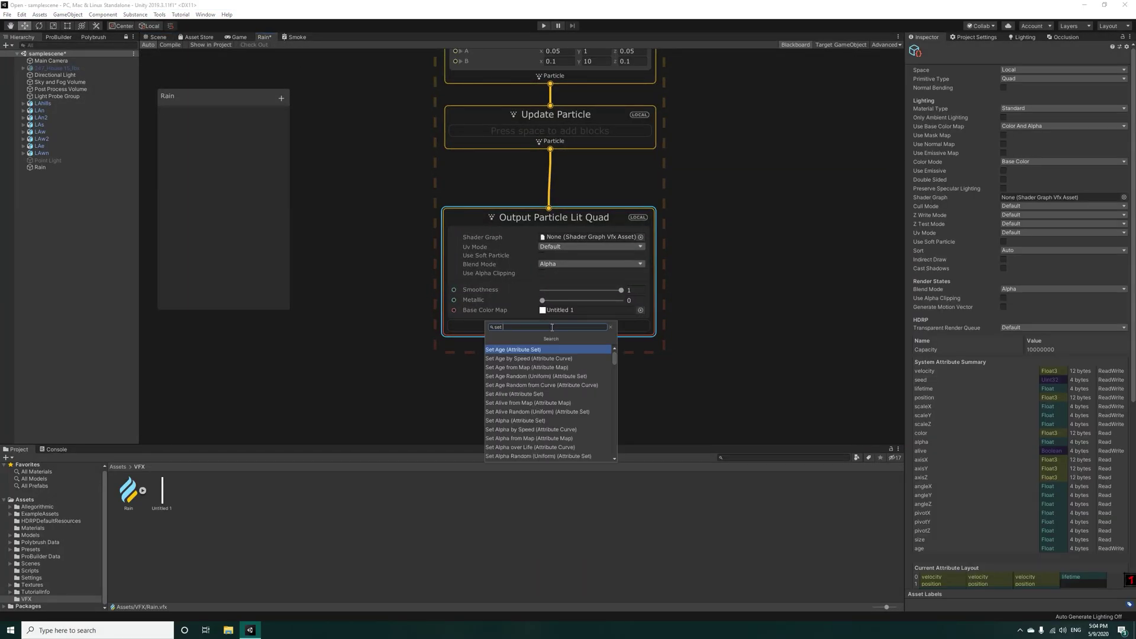
pyautogui.press('Return')
pyautogui.moveTo(557, 347); pyautogui.dragTo(480, 341)
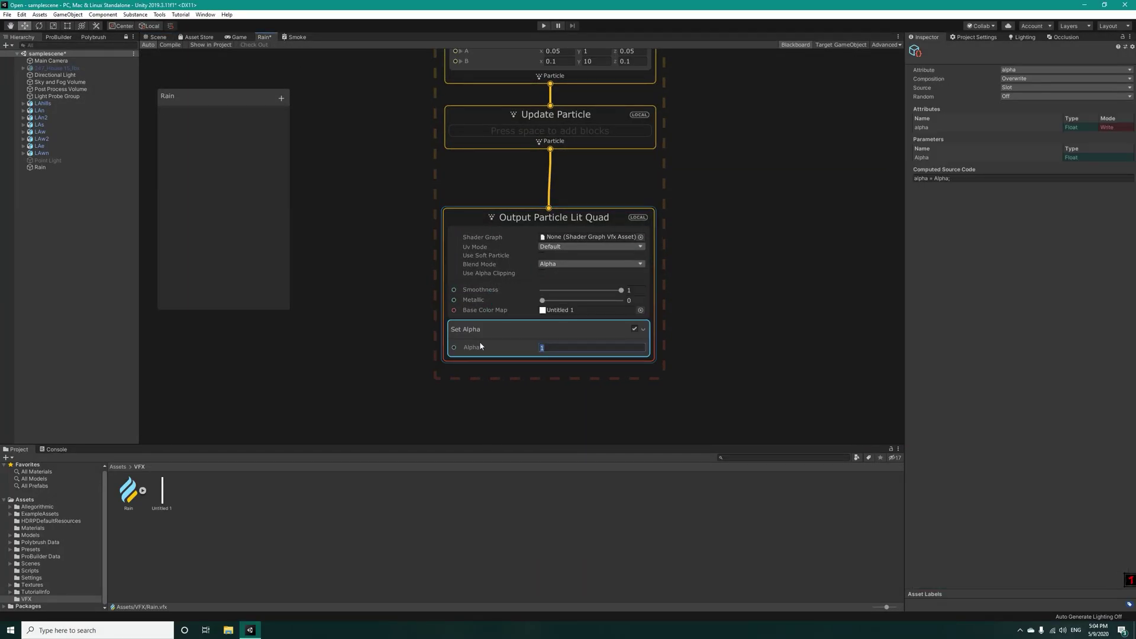
pyautogui.write('0.11')
pyautogui.click(744, 292)
# Inspect the more transparent rain in the scene from several angles, selecting and deselecting the effect
pyautogui.click(156, 37)
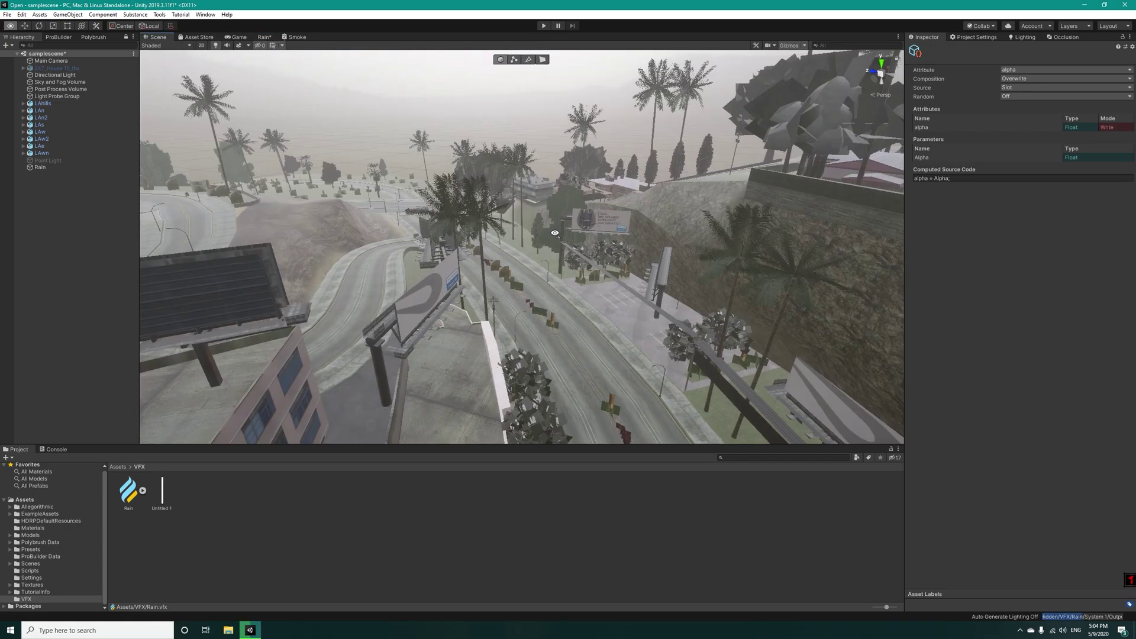
pyautogui.moveTo(399, 231); pyautogui.dragTo(787, 284, button='right')
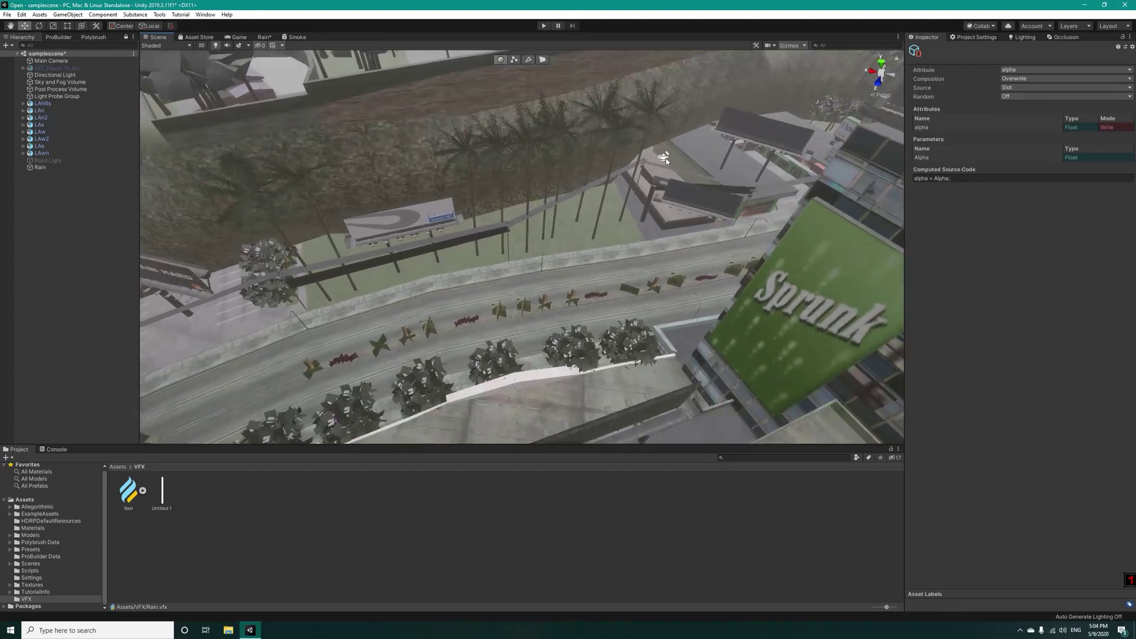
pyautogui.click(673, 125)
pyautogui.moveTo(675, 127); pyautogui.dragTo(888, 592)
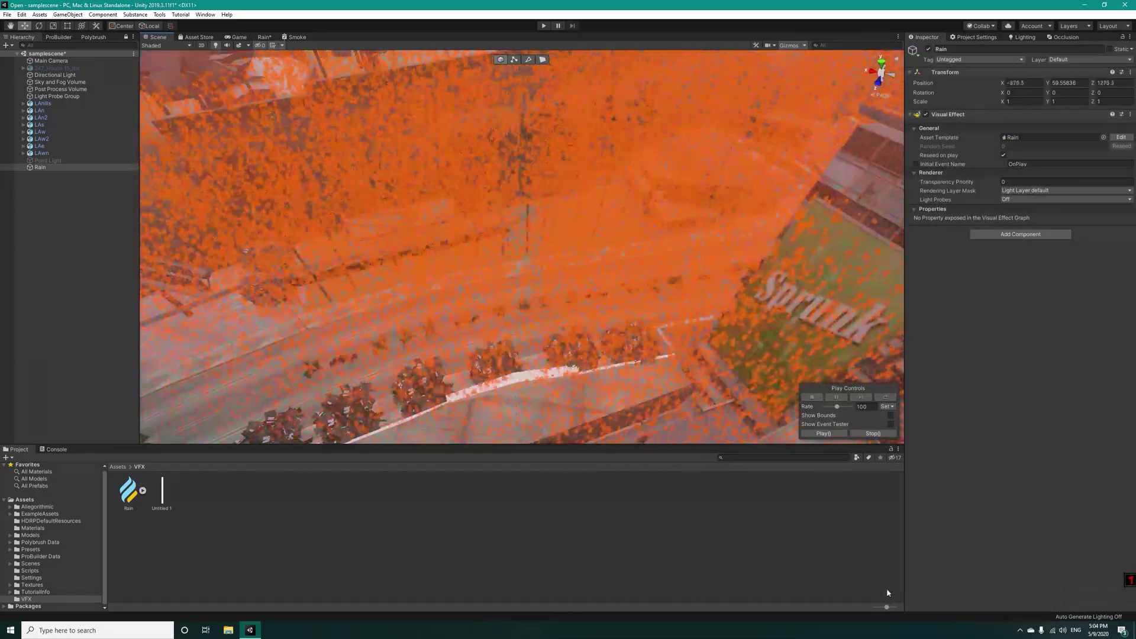
pyautogui.click(416, 368)
pyautogui.moveTo(416, 368); pyautogui.dragTo(479, 282, button='right')
# Add a Turbulence block to the Update Particle context in the Rain graph
pyautogui.click(264, 36)
pyautogui.moveTo(693, 140); pyautogui.dragTo(676, 329, button='middle')
pyautogui.click(563, 321)
pyautogui.moveTo(758, 315); pyautogui.dragTo(763, 170, button='middle')
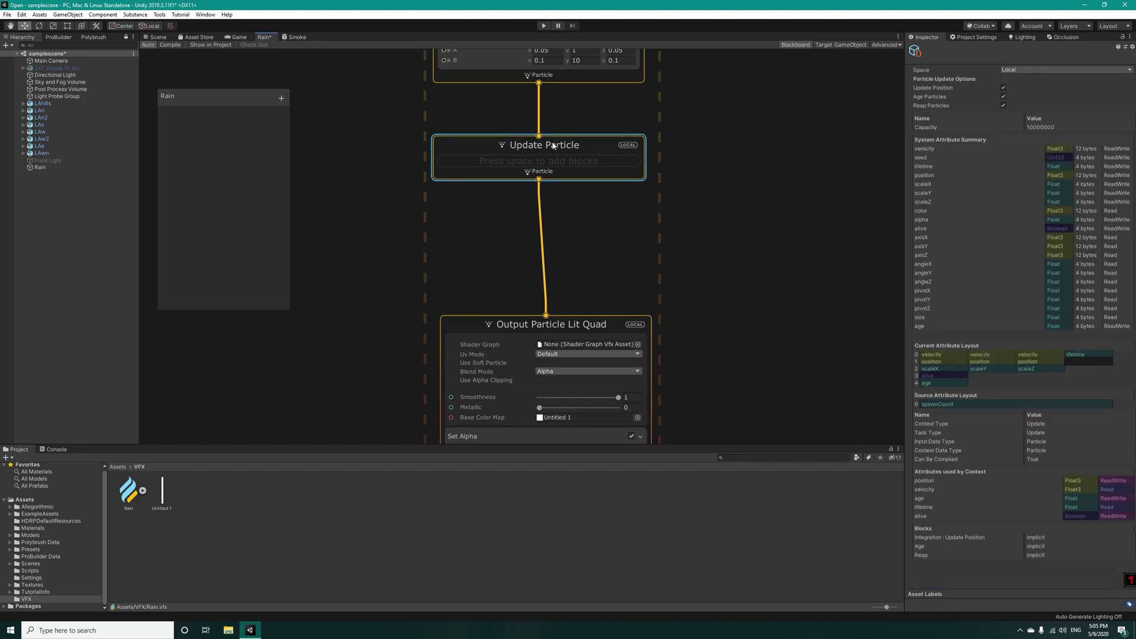
pyautogui.press('space')
pyautogui.write('tur')
pyautogui.press('Return')
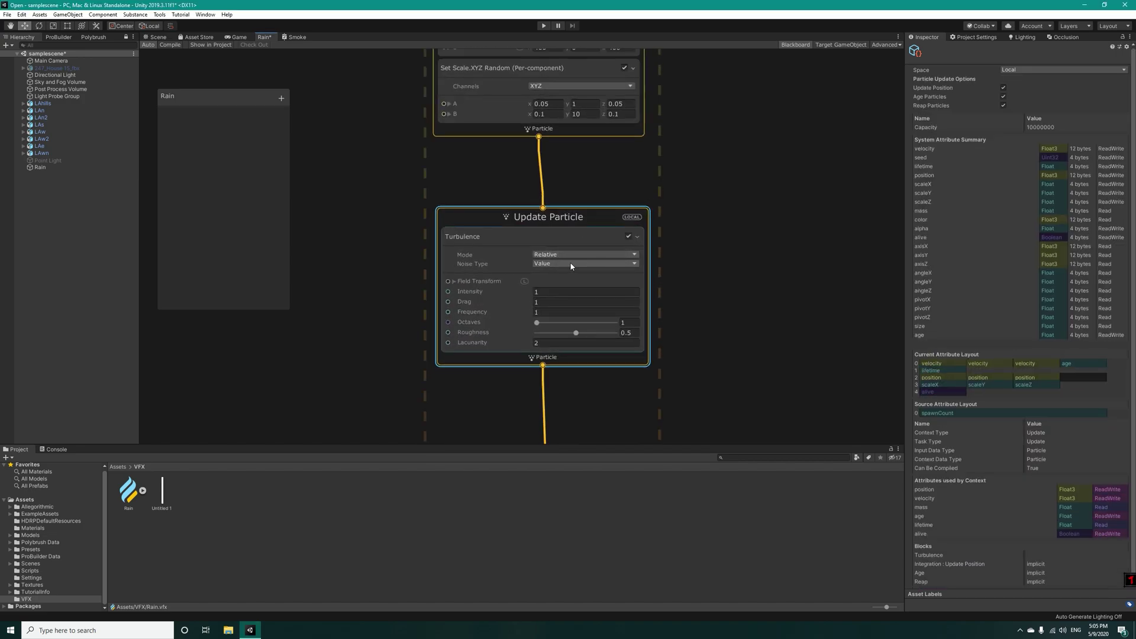
# Configure the Turbulence block with Absolute mode, Perlin noise, 2 octaves and an intensity of 4
pyautogui.click(565, 284)
pyautogui.click(558, 264)
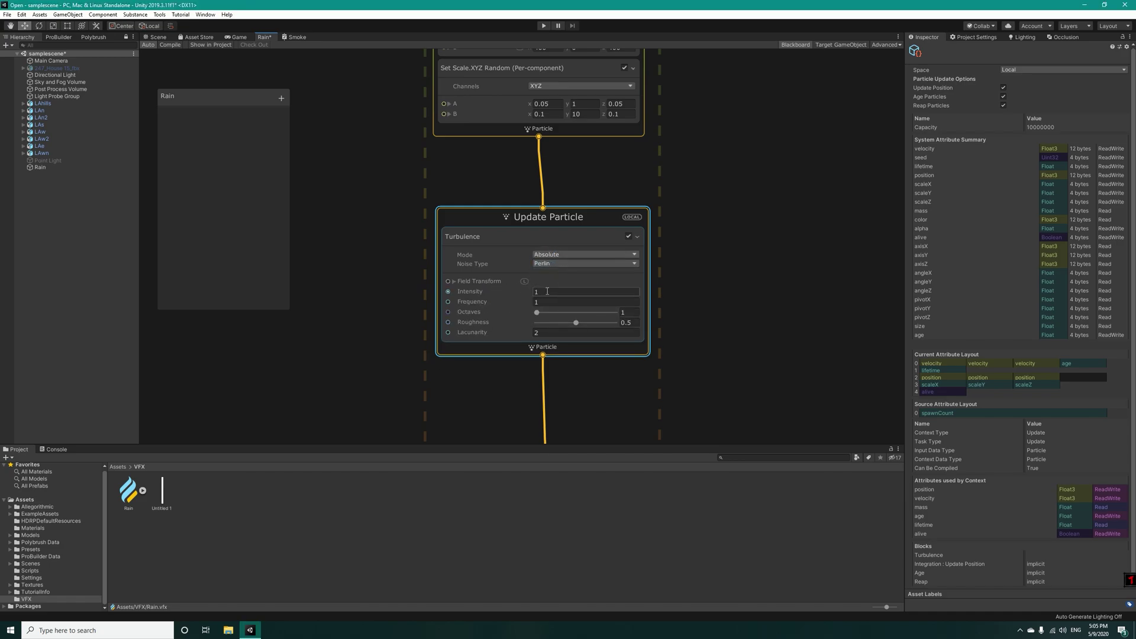
pyautogui.scroll(1, 534, 299)
pyautogui.moveTo(537, 317); pyautogui.dragTo(552, 319)
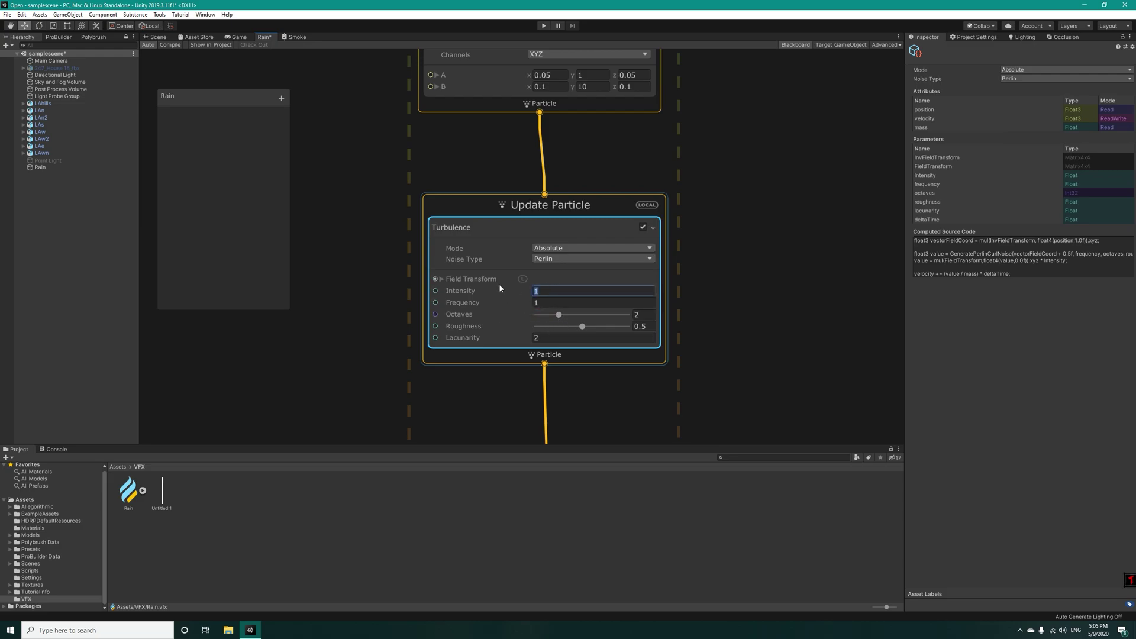
pyautogui.write('4')
pyautogui.click(691, 247)
pyautogui.scroll(-3, 588, 153)
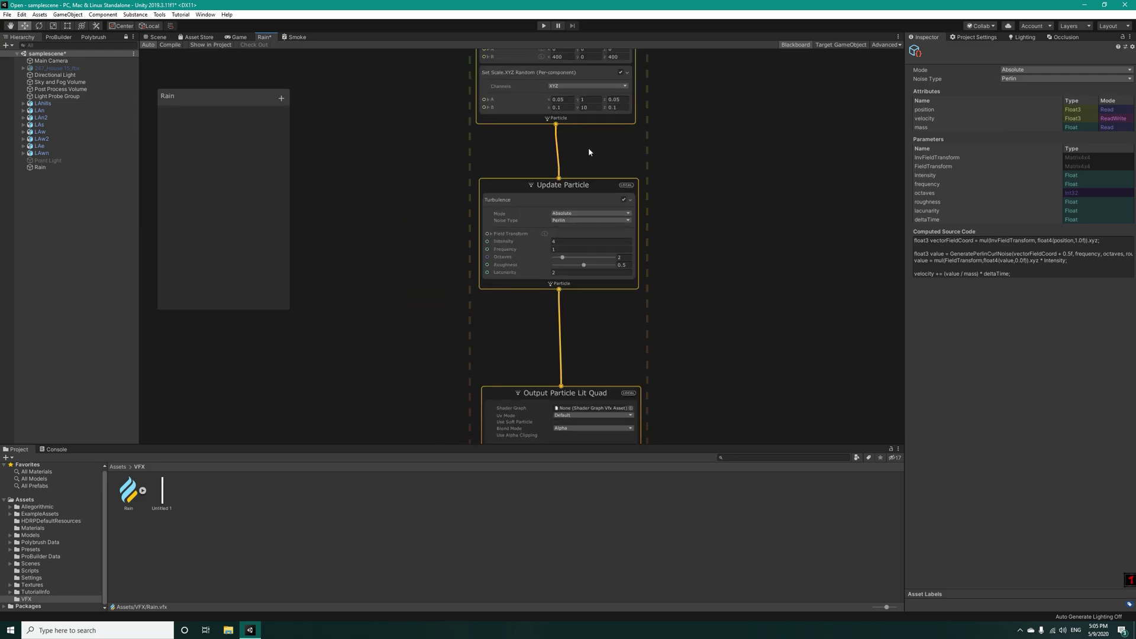
# Inspect how the turbulence affects the rain above the city street
pyautogui.click(156, 36)
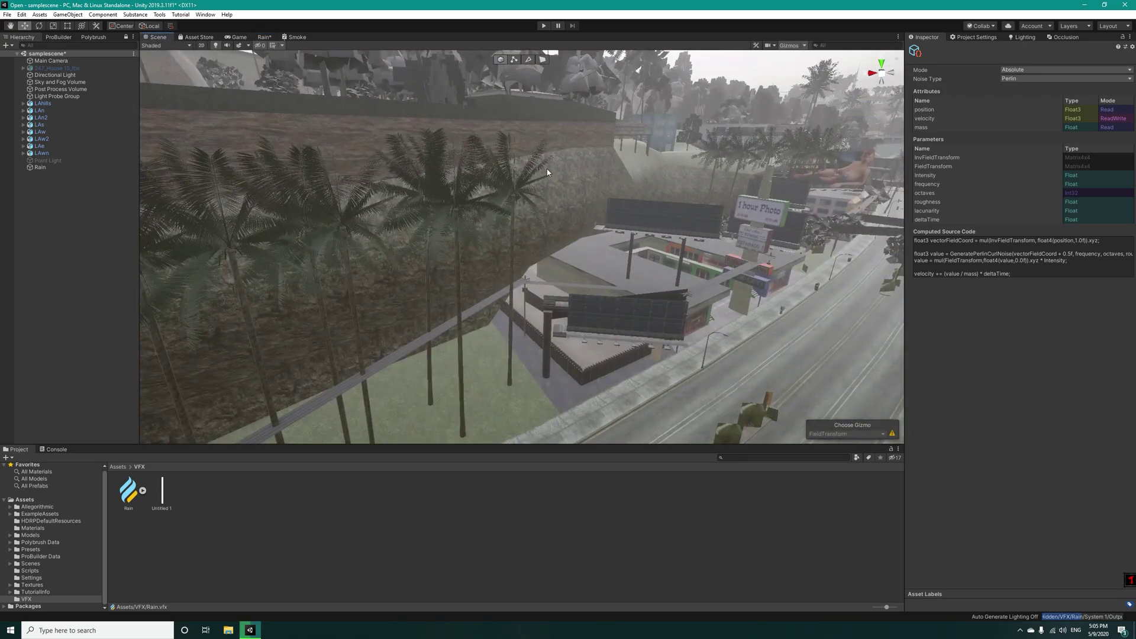
pyautogui.moveTo(547, 172); pyautogui.dragTo(571, 193, button='right')
pyautogui.press('s')
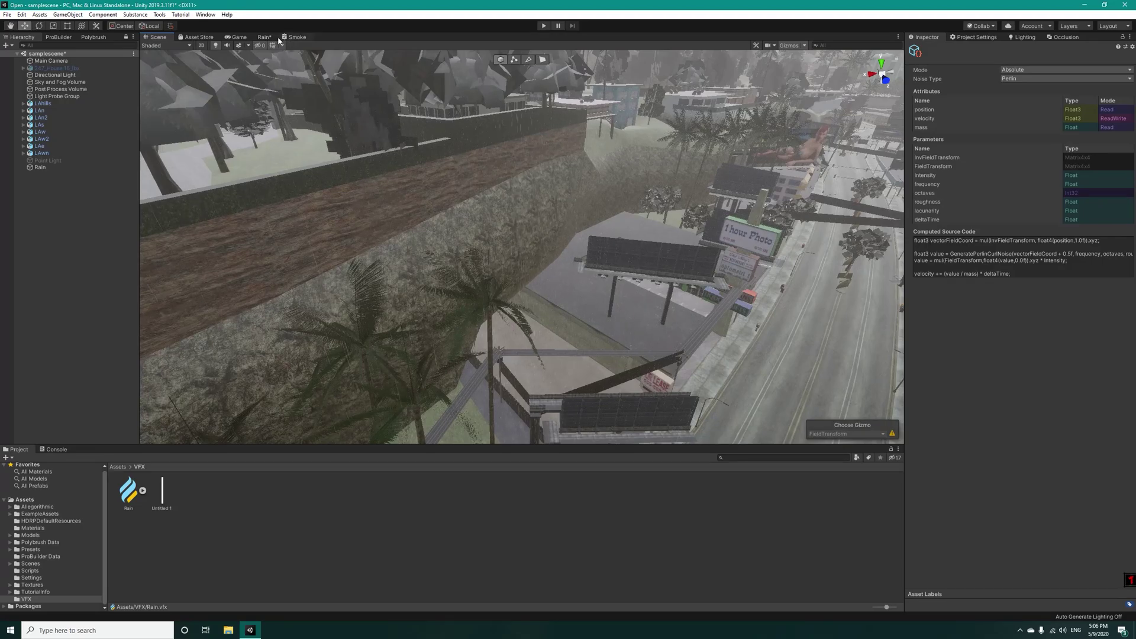
# Set the Turbulence field transform's y scale to 0.1 and octaves to 3, and check the rain in the scene
pyautogui.click(264, 37)
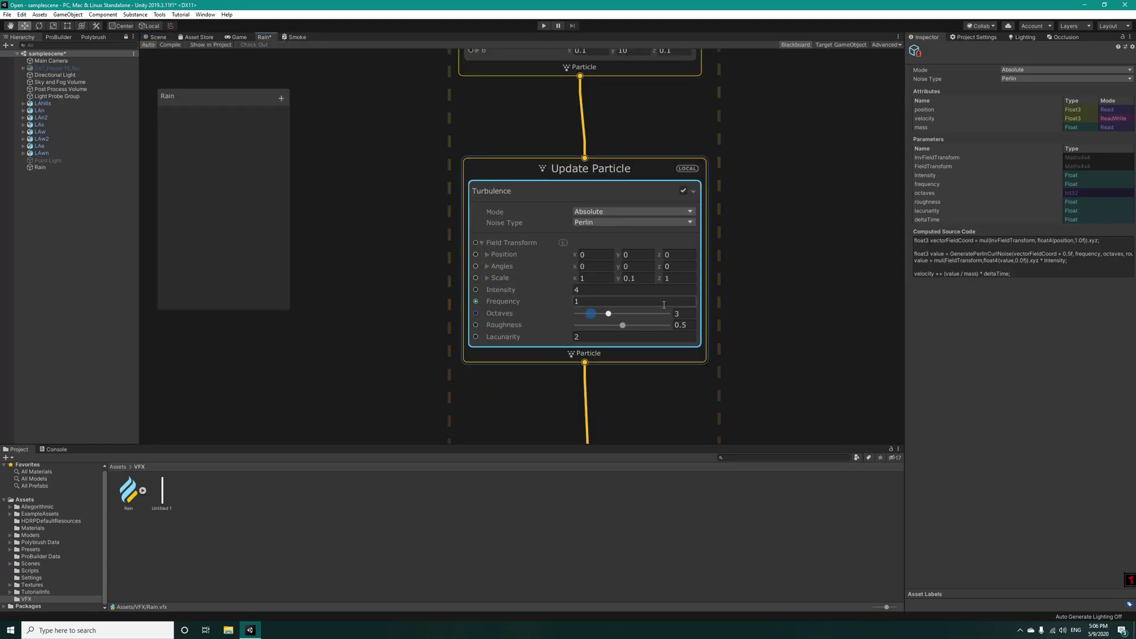
pyautogui.click(155, 37)
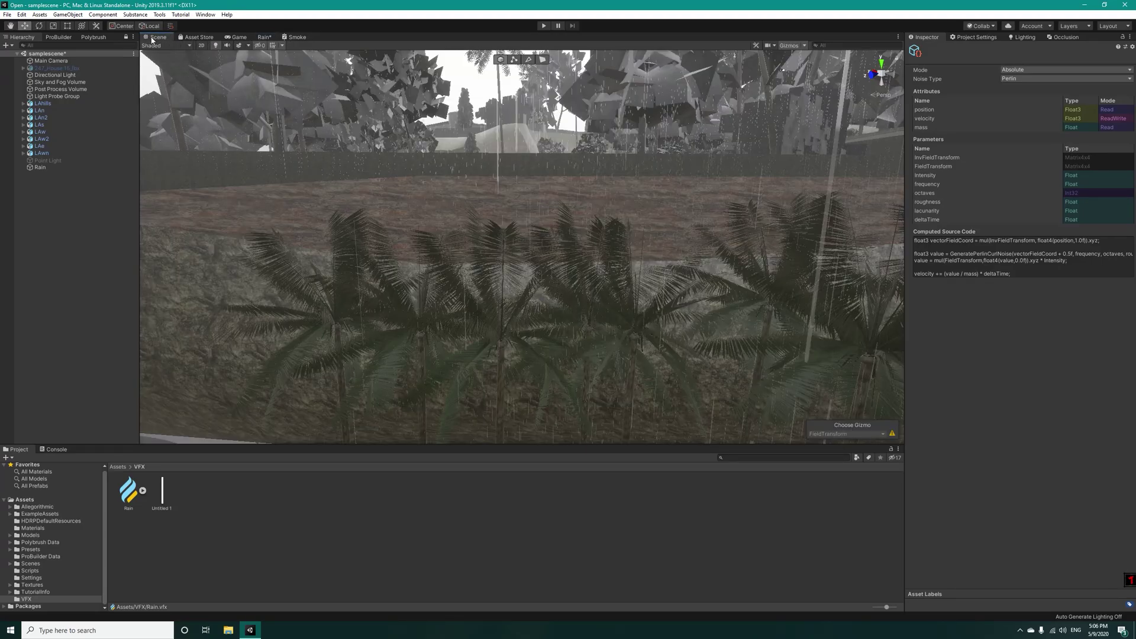
pyautogui.moveTo(320, 225); pyautogui.dragTo(458, 393, button='right')
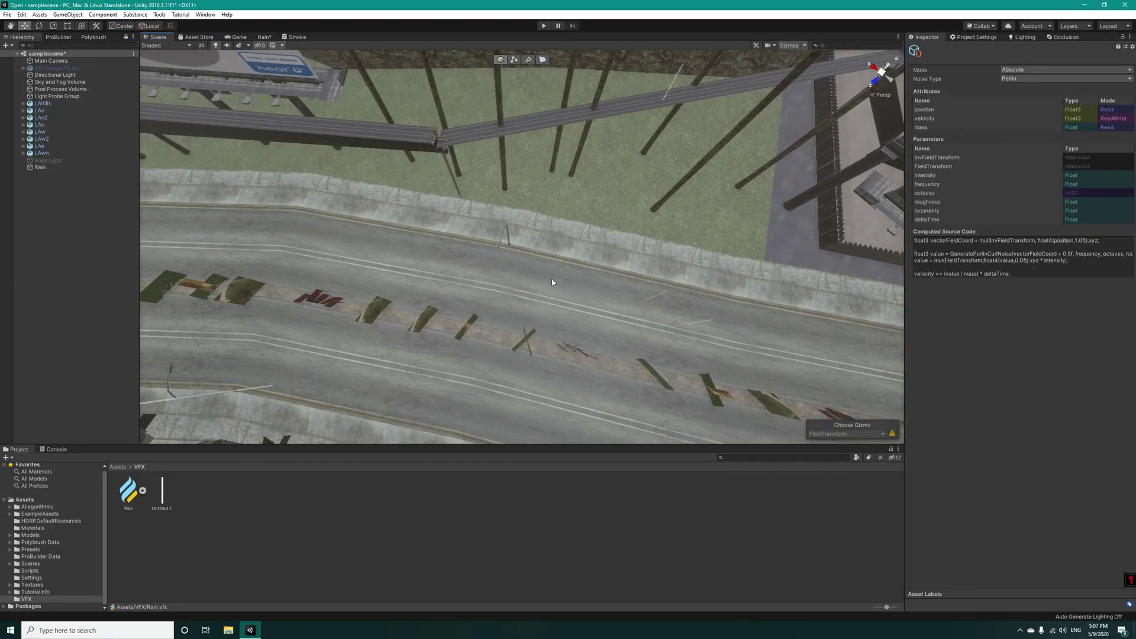
pyautogui.moveTo(525, 320); pyautogui.dragTo(524, 116, button='right')
# Add an Orient block in Along Velocity mode to the Output Particle Lit Quad and check the rain in the scene
pyautogui.click(264, 37)
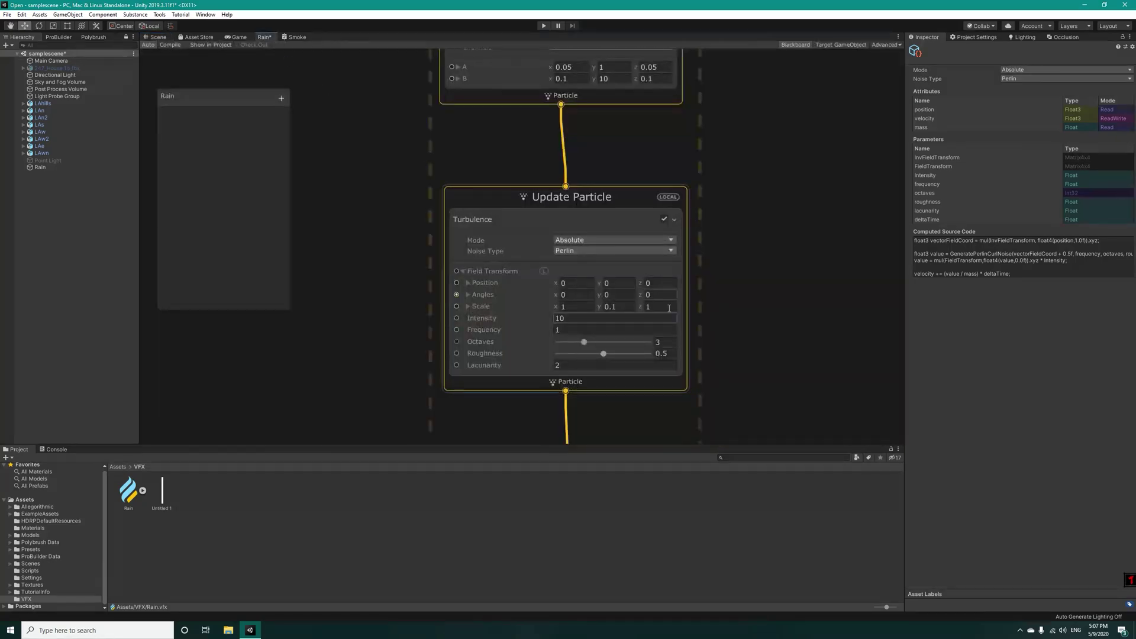
pyautogui.moveTo(669, 308); pyautogui.dragTo(626, 11, button='middle')
pyautogui.click(493, 219)
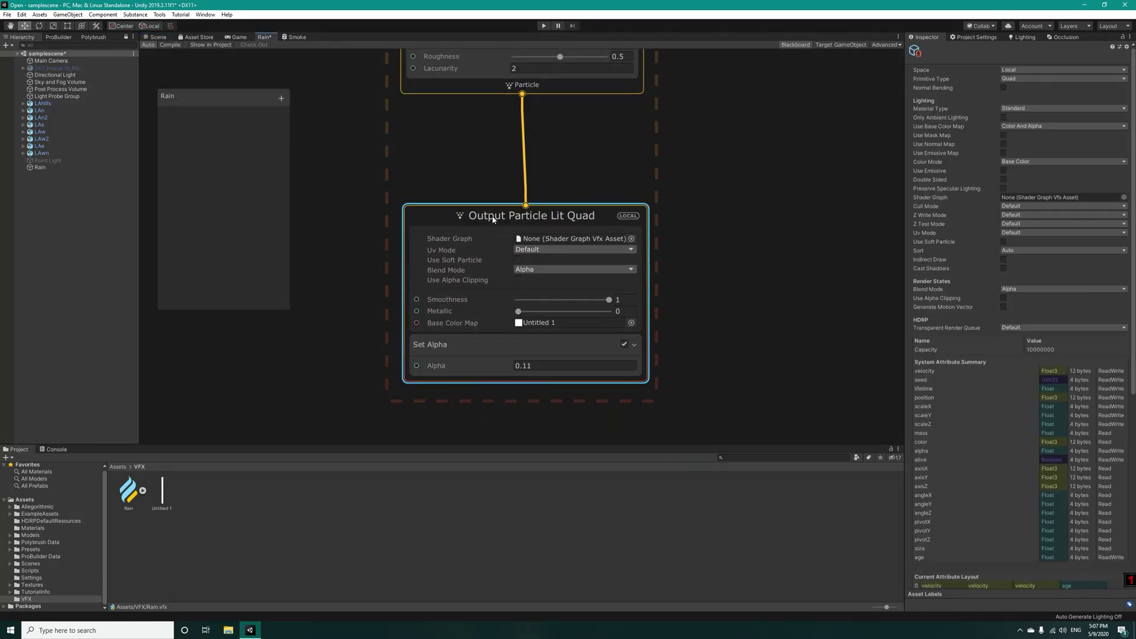
pyautogui.press('space')
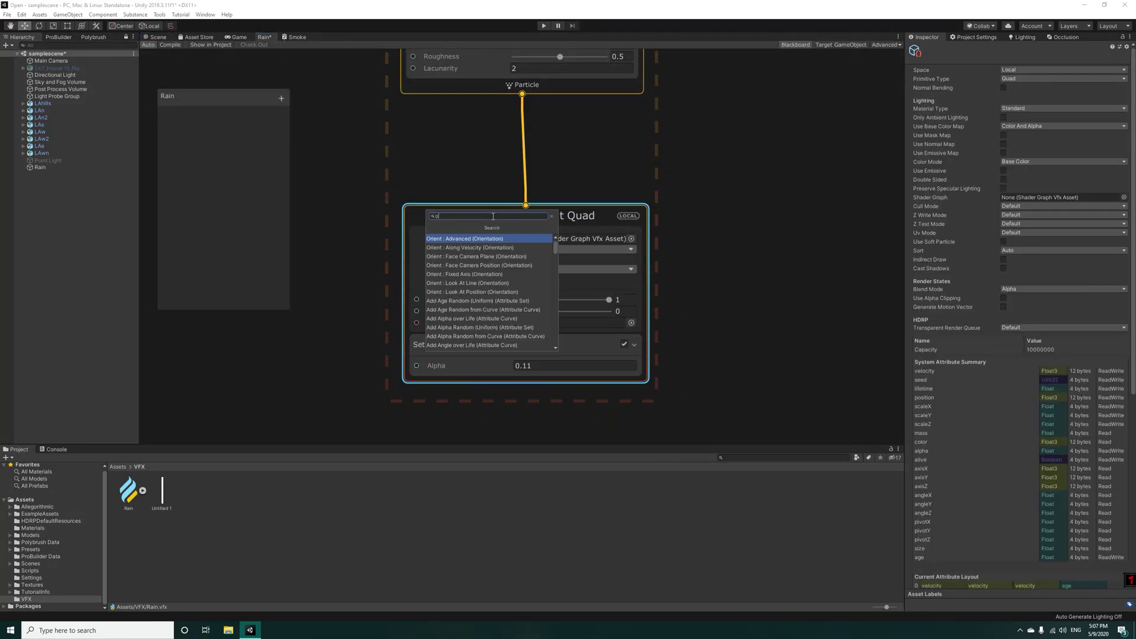
pyautogui.write('ori')
pyautogui.press('Return')
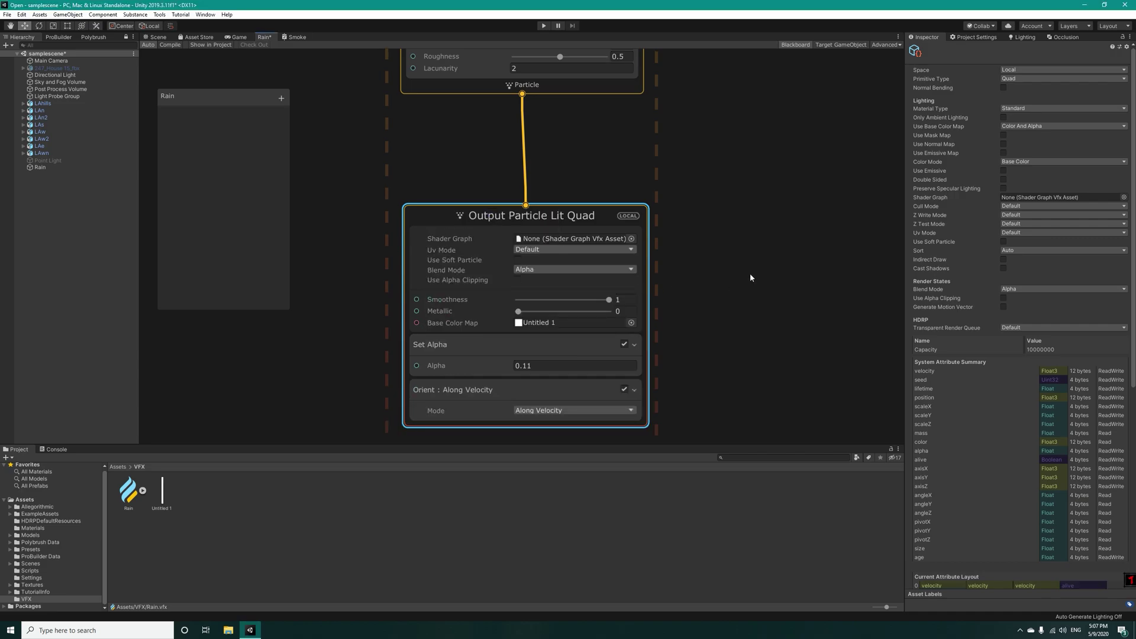
pyautogui.click(156, 37)
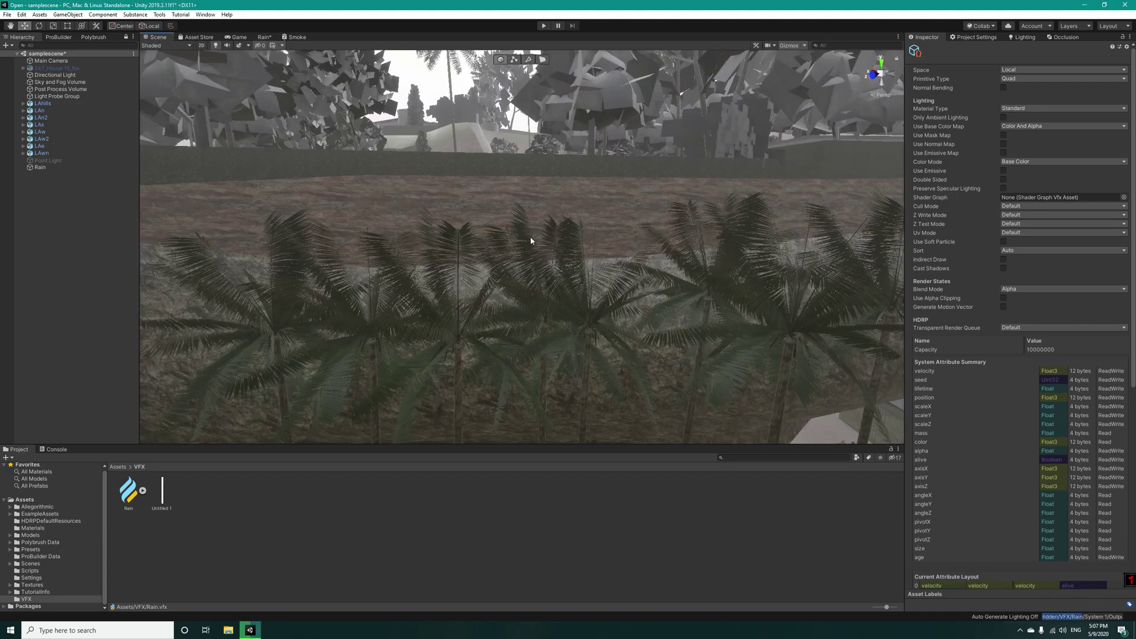
pyautogui.moveTo(563, 236); pyautogui.dragTo(524, 254, button='right')
# Open the Turbulence intensity for editing and examine the velocity-aligned rain streaks in the scene
pyautogui.click(265, 38)
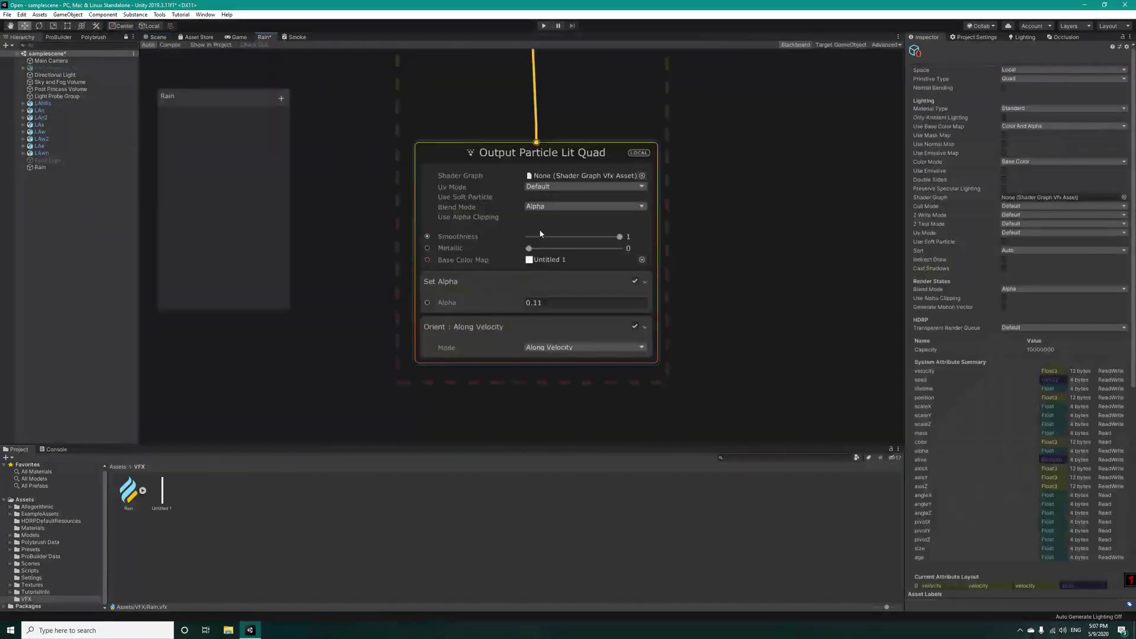
pyautogui.moveTo(540, 234); pyautogui.dragTo(564, 421, button='middle')
pyautogui.moveTo(562, 145); pyautogui.dragTo(439, 144)
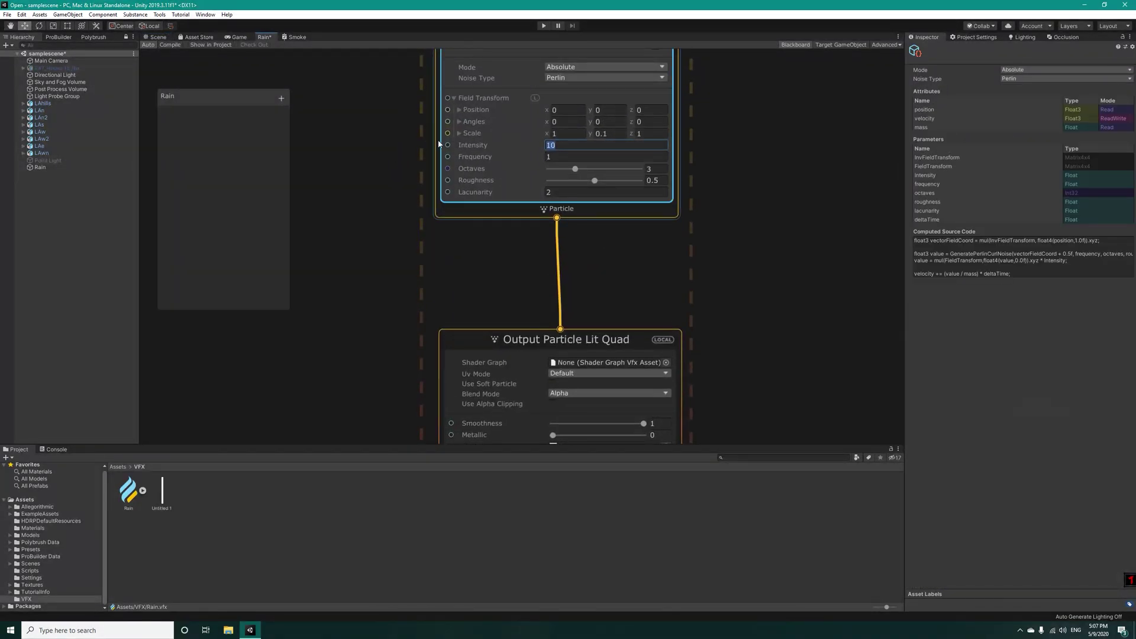
pyautogui.click(157, 36)
pyautogui.moveTo(629, 218); pyautogui.dragTo(474, 240, button='right')
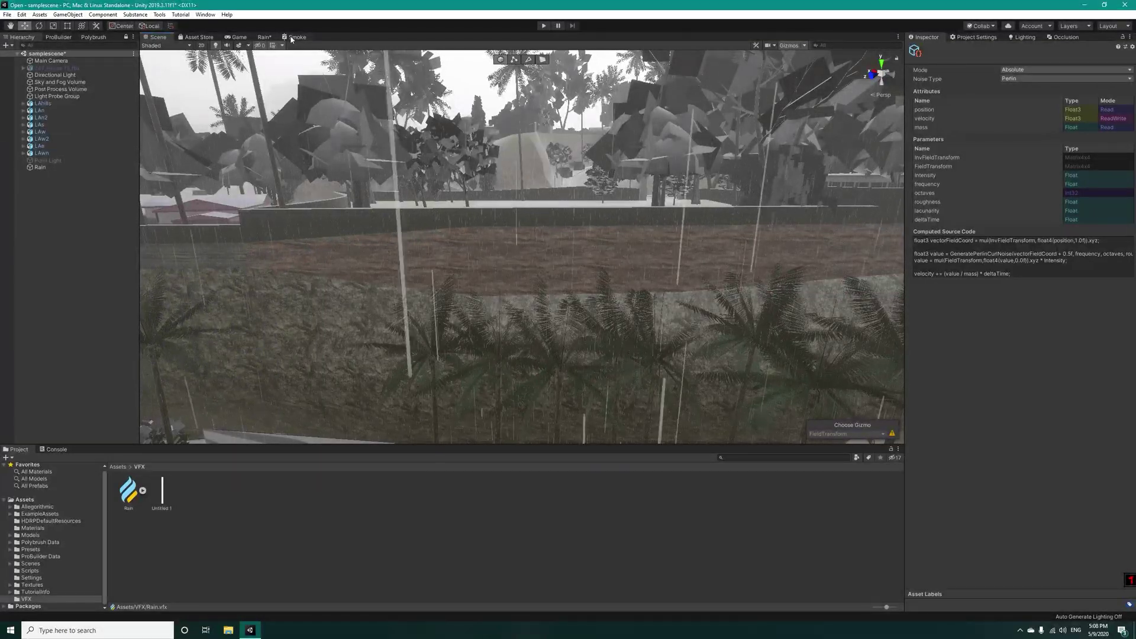
pyautogui.click(231, 519)
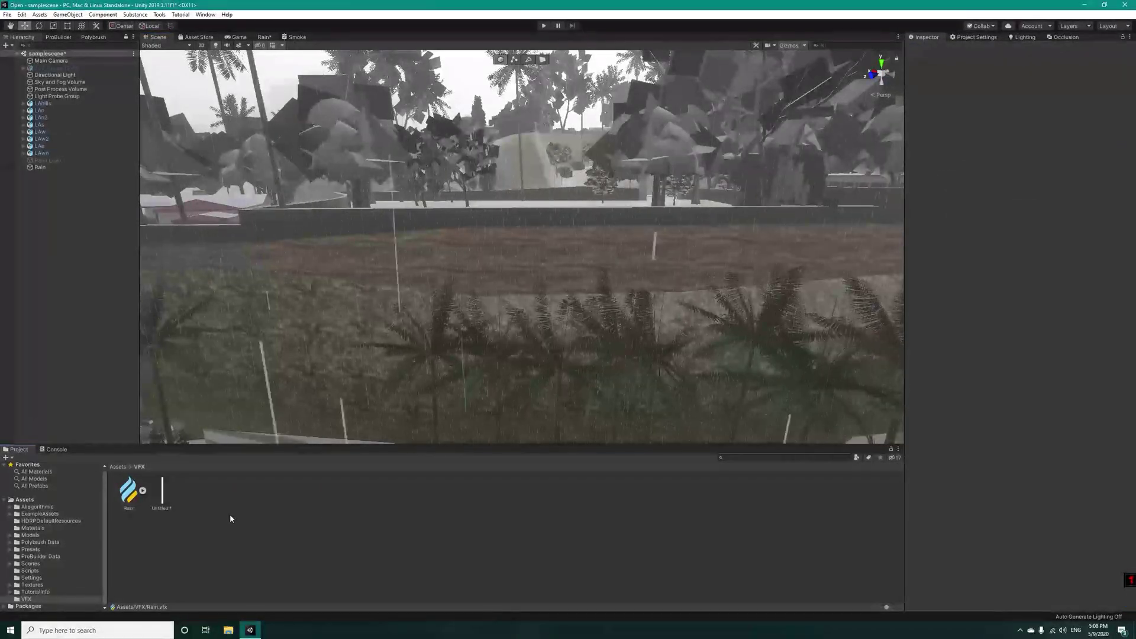
# Add a second Spawn context beside the existing rain system in the Rain graph
pyautogui.click(264, 37)
pyautogui.moveTo(731, 155); pyautogui.dragTo(727, 350, button='middle')
pyautogui.scroll(-7, 684, 320)
pyautogui.moveTo(752, 77); pyautogui.dragTo(640, 284, button='middle')
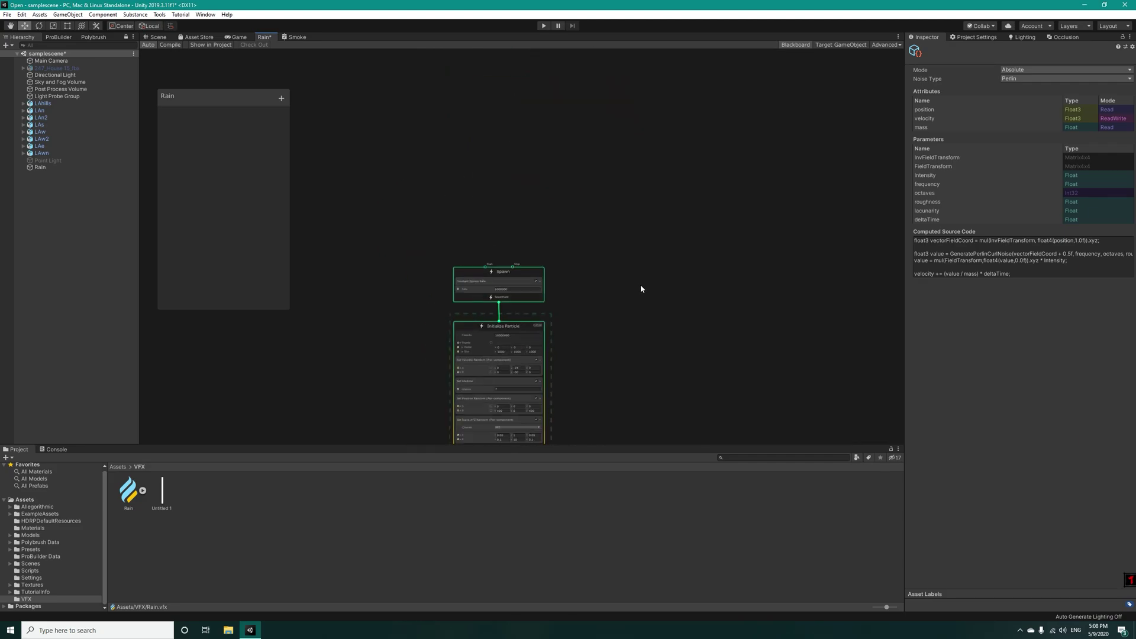
pyautogui.scroll(3, 640, 284)
pyautogui.press('space')
pyautogui.write('spawn')
pyautogui.press('Return')
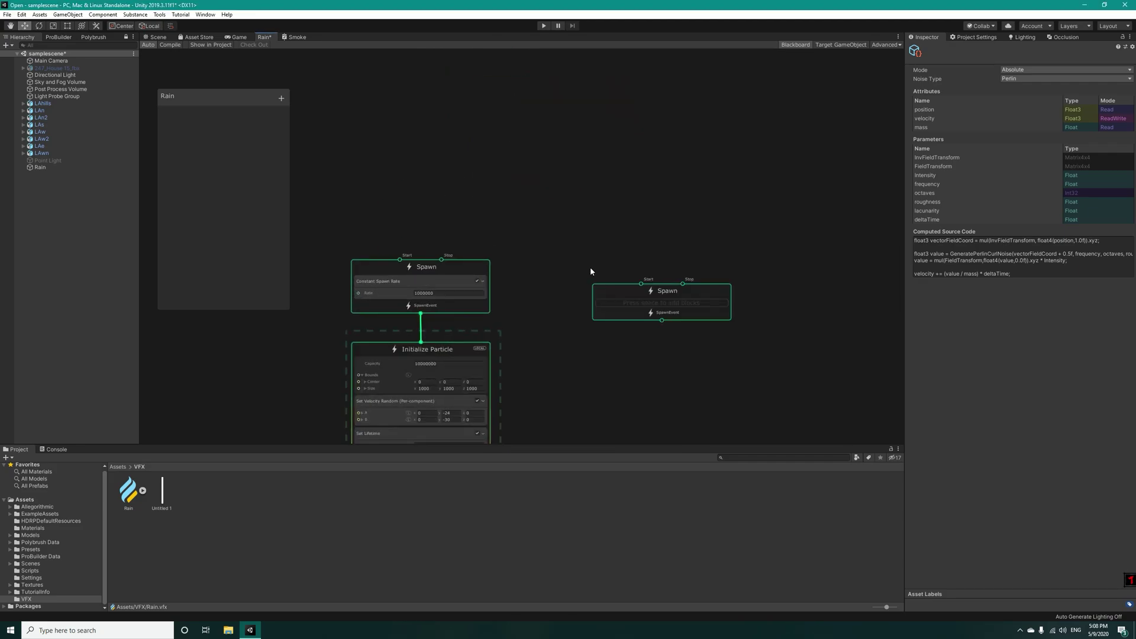
# Add a Constant Spawn Rate block to the new Spawn context and set its rate to 10000
pyautogui.click(637, 307)
pyautogui.press('space')
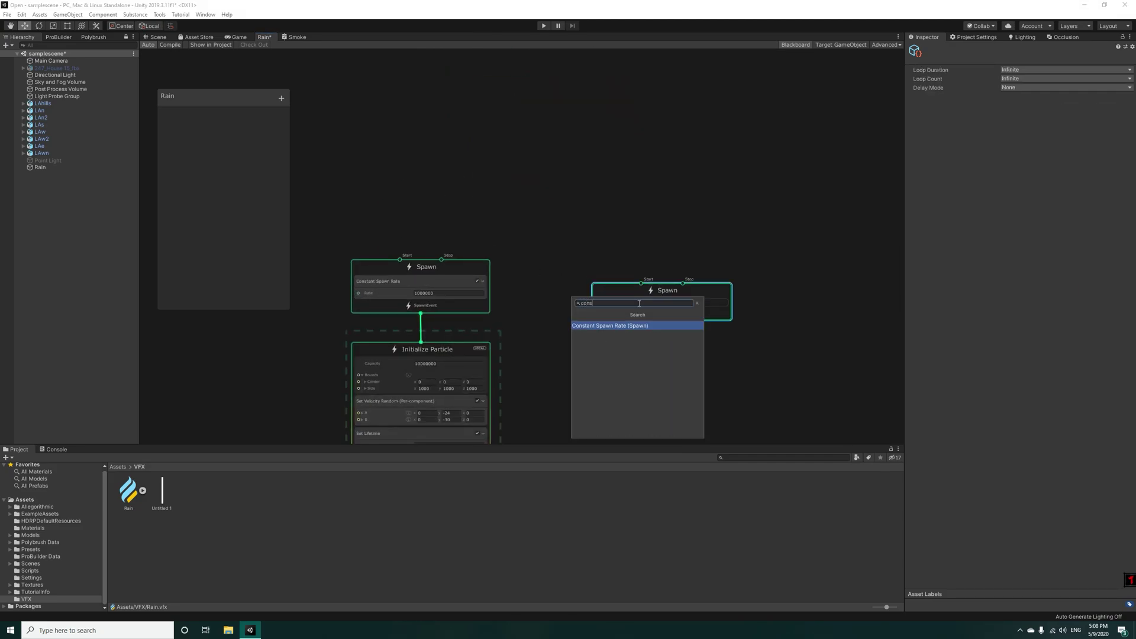
pyautogui.press('Return')
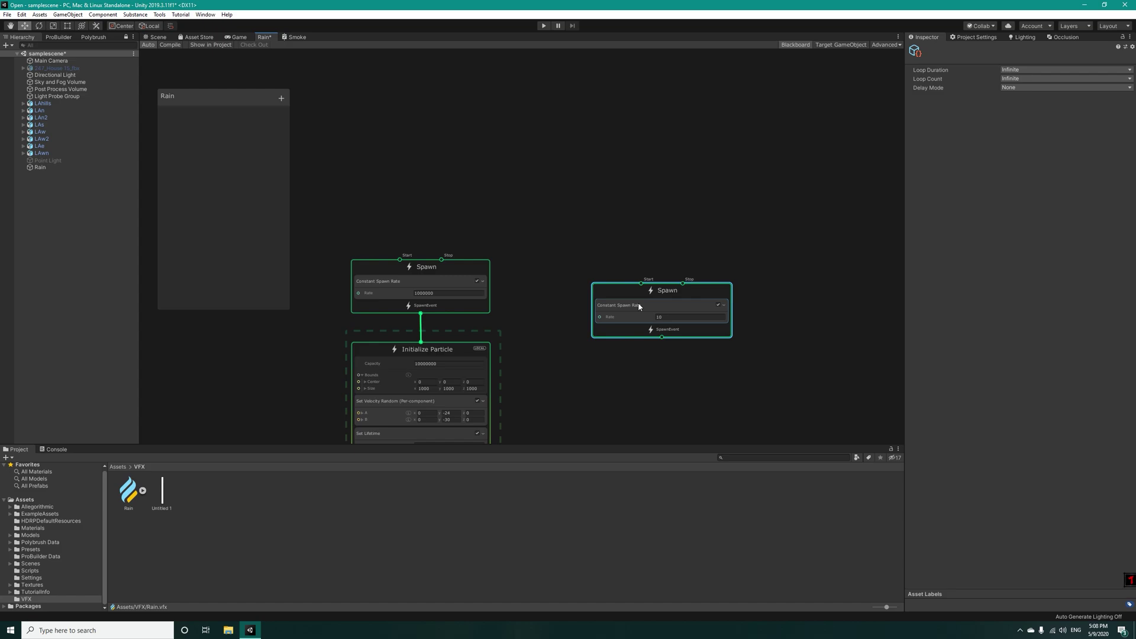
pyautogui.click(681, 318)
pyautogui.write('1000')
# Create an Initialize Particle context connected to the new Spawn context and set its capacity to 40000
pyautogui.moveTo(773, 326); pyautogui.dragTo(745, 271, button='middle')
pyautogui.scroll(4, 745, 271)
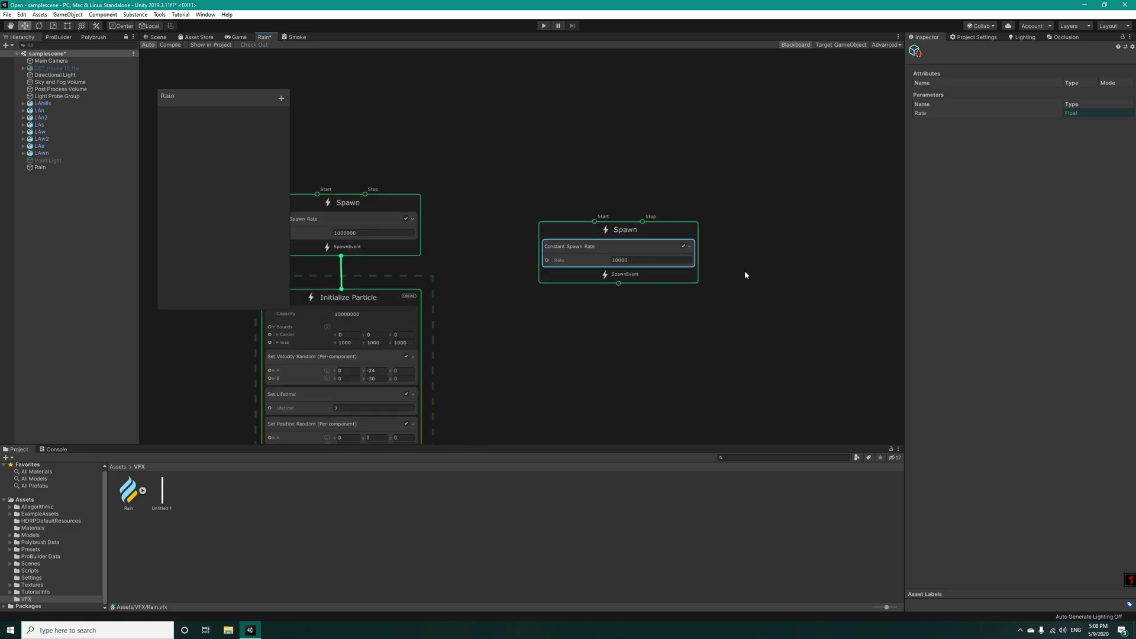
pyautogui.moveTo(553, 290); pyautogui.dragTo(558, 362)
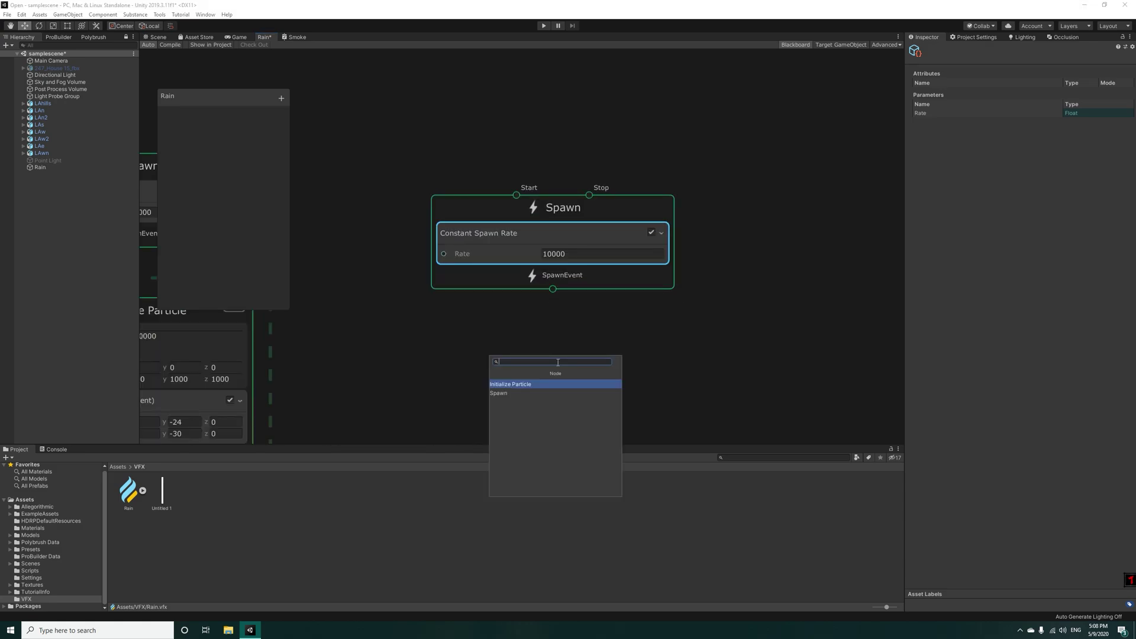
pyautogui.press('Return')
pyautogui.moveTo(661, 328); pyautogui.dragTo(657, 234, button='middle')
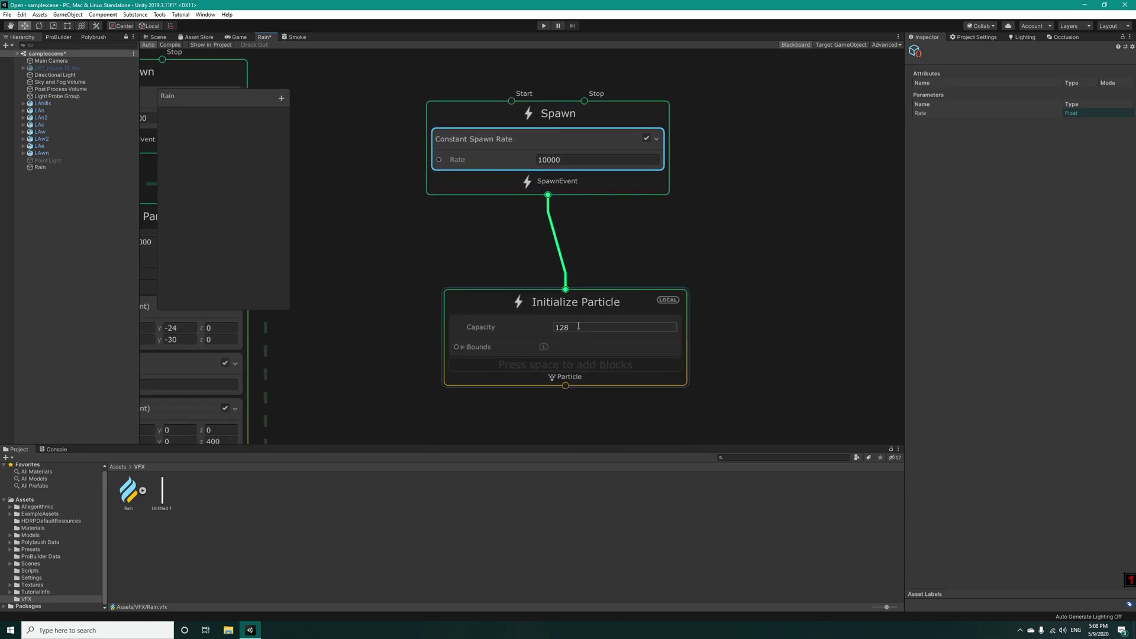
pyautogui.moveTo(578, 327); pyautogui.dragTo(510, 317)
pyautogui.write('40000')
pyautogui.click(648, 400)
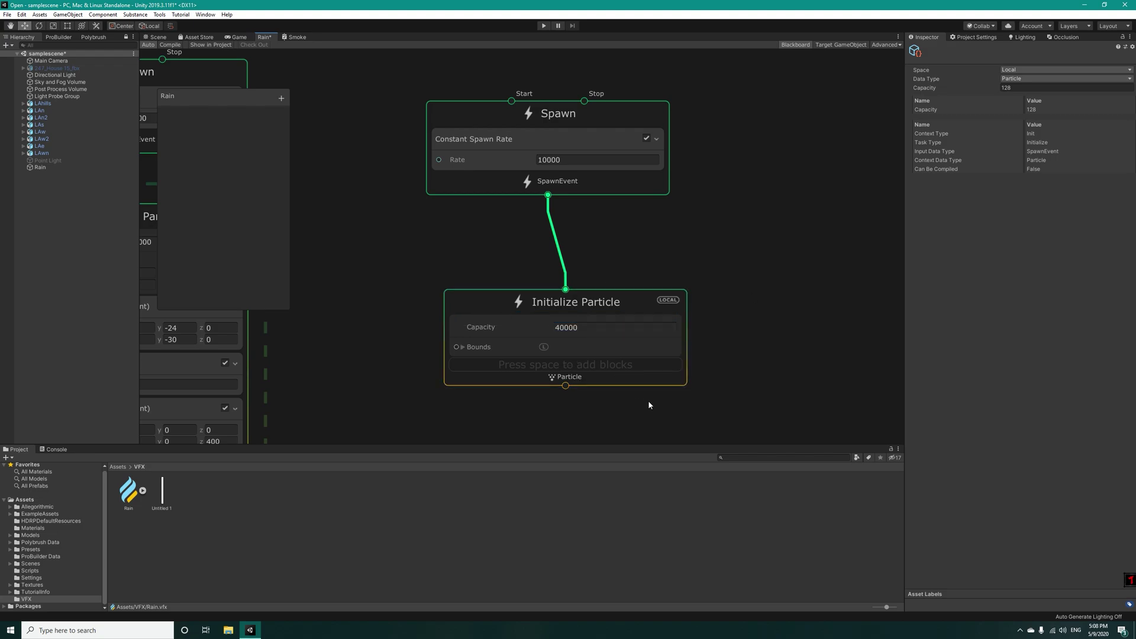
# Add a Set Position Random (Per-component) block to the second system's Initialize Particle context
pyautogui.click(580, 370)
pyautogui.press('space')
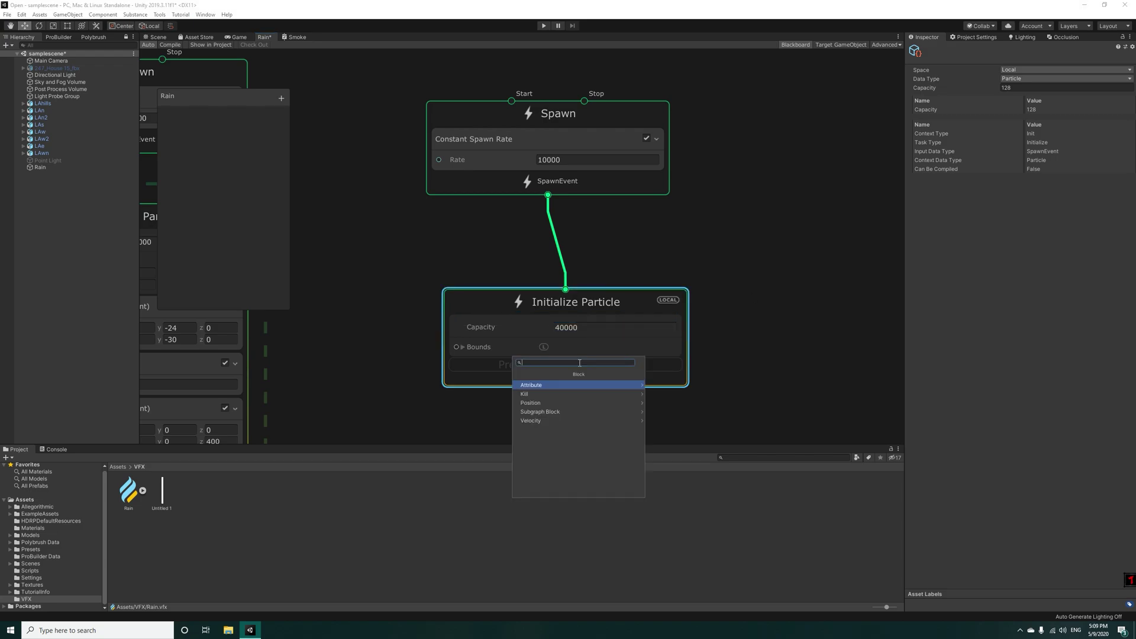
pyautogui.write('set pos')
pyautogui.press('Down')
pyautogui.press('Down')
pyautogui.press('Down')
pyautogui.press('Down')
pyautogui.press('Down')
pyautogui.press('Down')
pyautogui.press('Down')
pyautogui.press('Down')
pyautogui.press('Down')
pyautogui.press('Down')
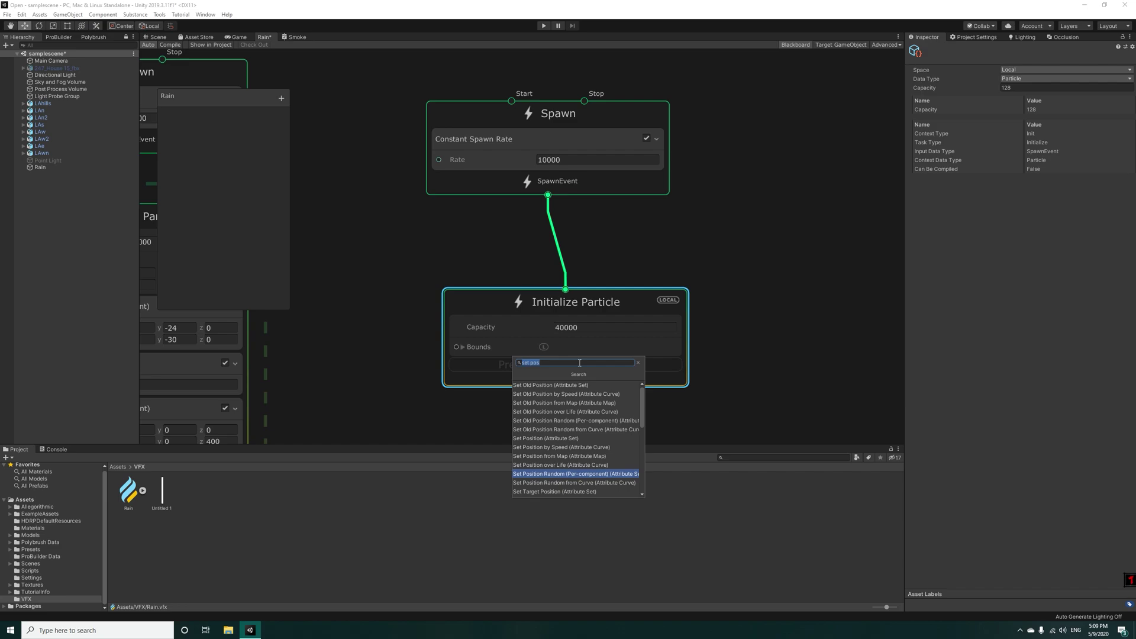
pyautogui.press('Return')
# Set the random position's B value to x 400, y -100, z 400
pyautogui.moveTo(681, 369); pyautogui.dragTo(675, 333, button='middle')
pyautogui.write('-100')
pyautogui.hotkey('shift', 'Tab')
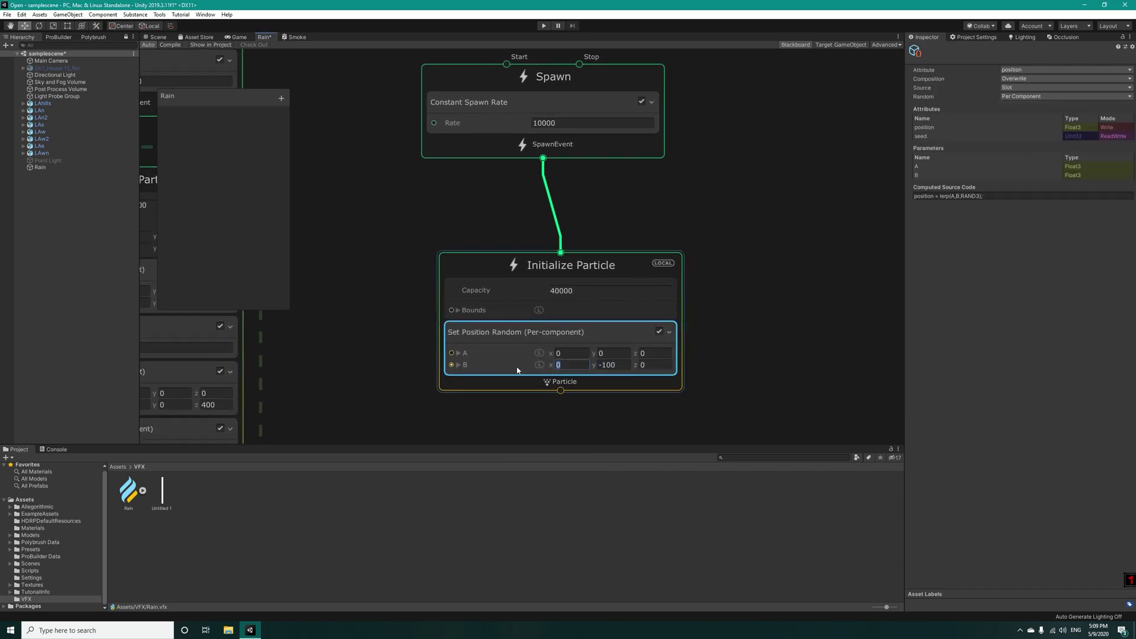
pyautogui.write('400')
pyautogui.click(762, 388)
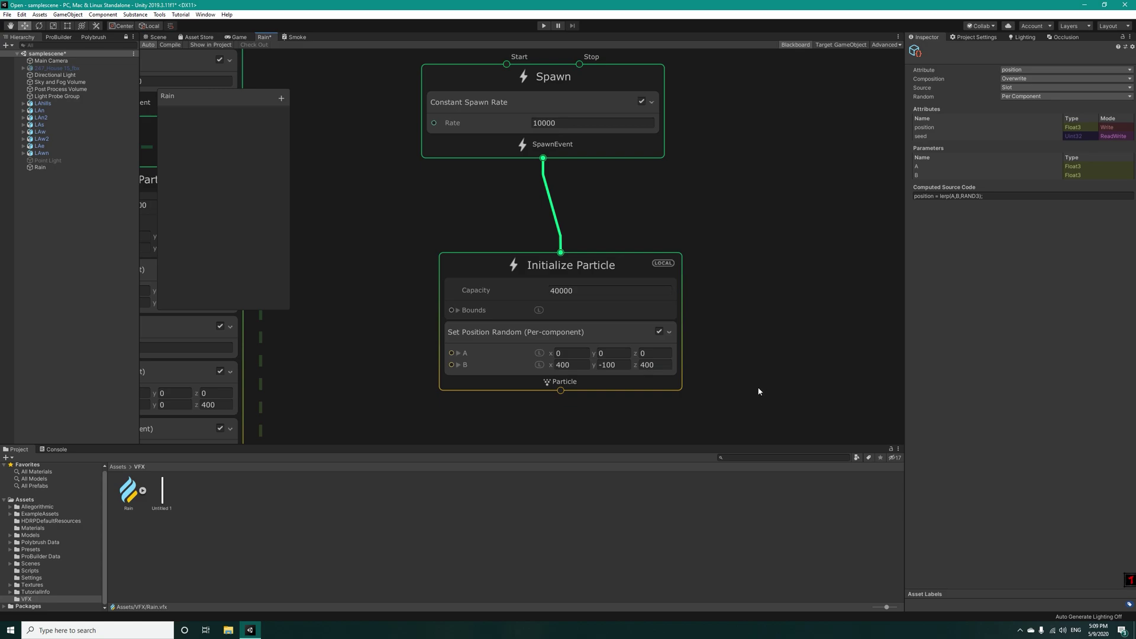
# Add a Set Scale.XYZ block below the random position block in the Initialize Particle context
pyautogui.moveTo(762, 388); pyautogui.dragTo(761, 348, button='middle')
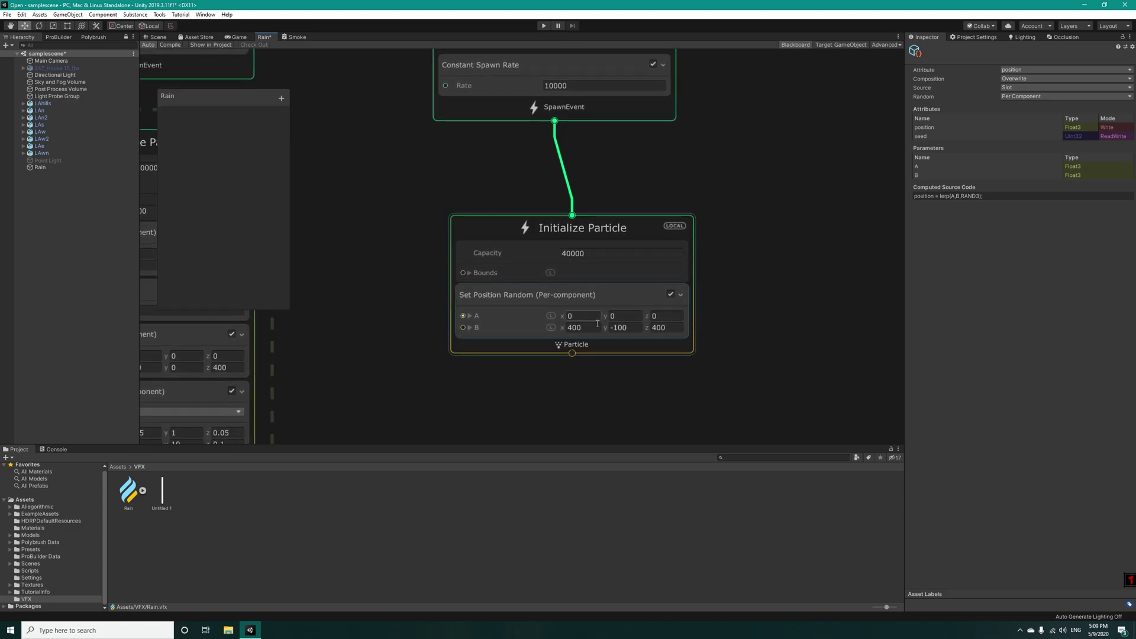
pyautogui.click(603, 347)
pyautogui.press('space')
pyautogui.write('scale')
pyautogui.press('Return')
# Drive the Scale input with a per-particle Random Number node ranging from 10 to 100
pyautogui.moveTo(826, 369); pyautogui.dragTo(837, 324, button='middle')
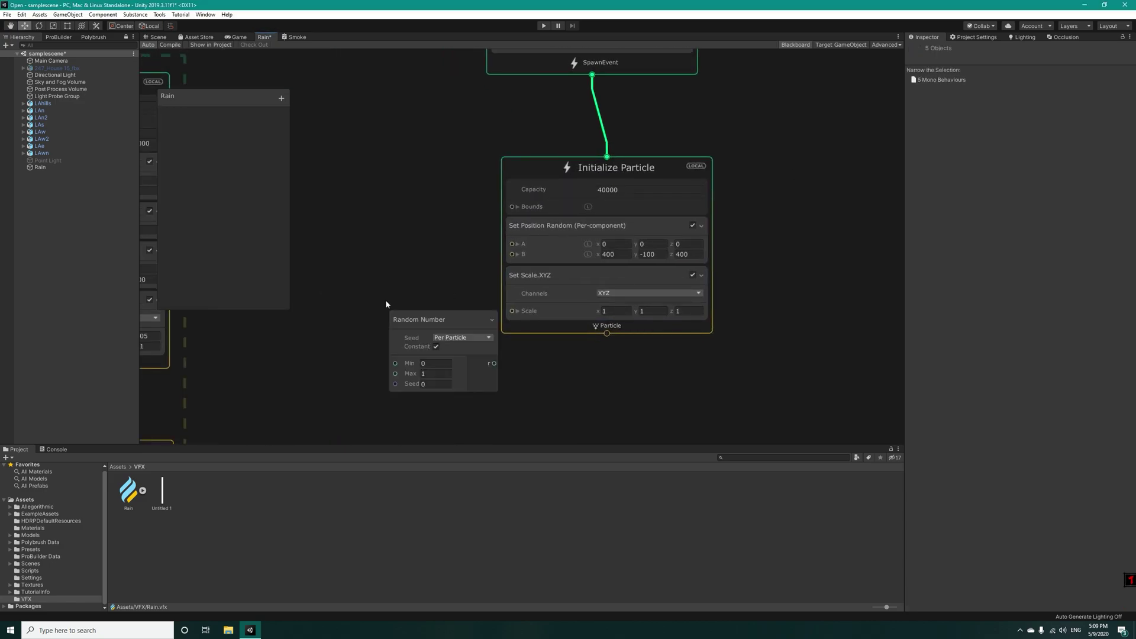
pyautogui.moveTo(415, 320); pyautogui.dragTo(341, 245)
pyautogui.moveTo(421, 288); pyautogui.dragTo(512, 310)
pyautogui.write('100')
pyautogui.click(306, 299)
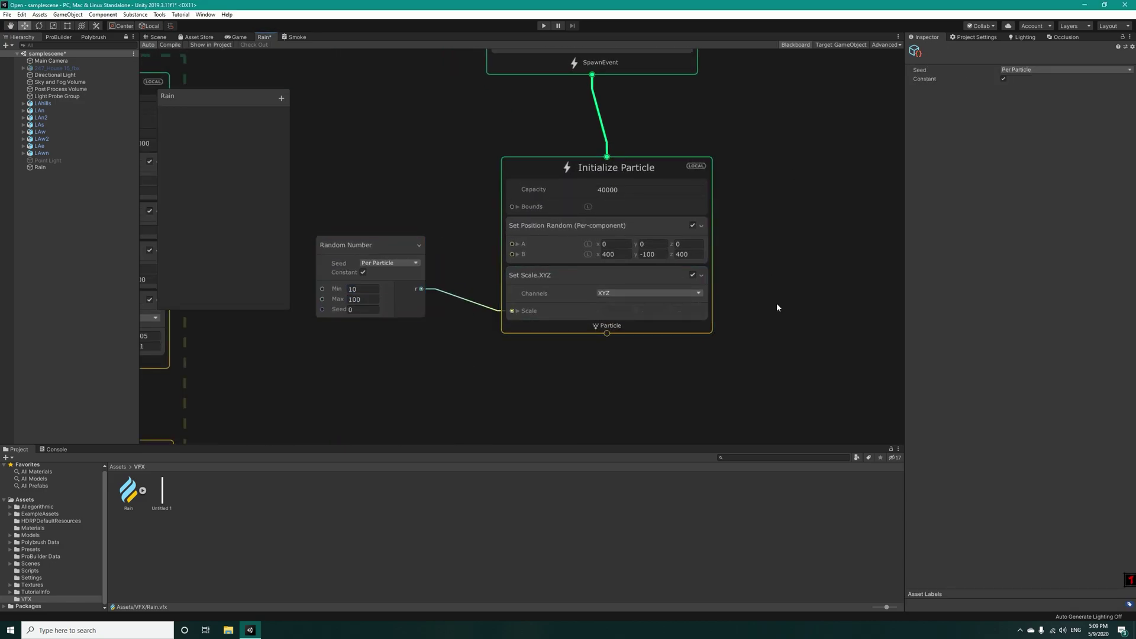
# Add a Set Angle.Z Random (Per-component) block ranging from -180 to 180 to the Initialize Particle context
pyautogui.click(610, 327)
pyautogui.press('space')
pyautogui.write('set angle')
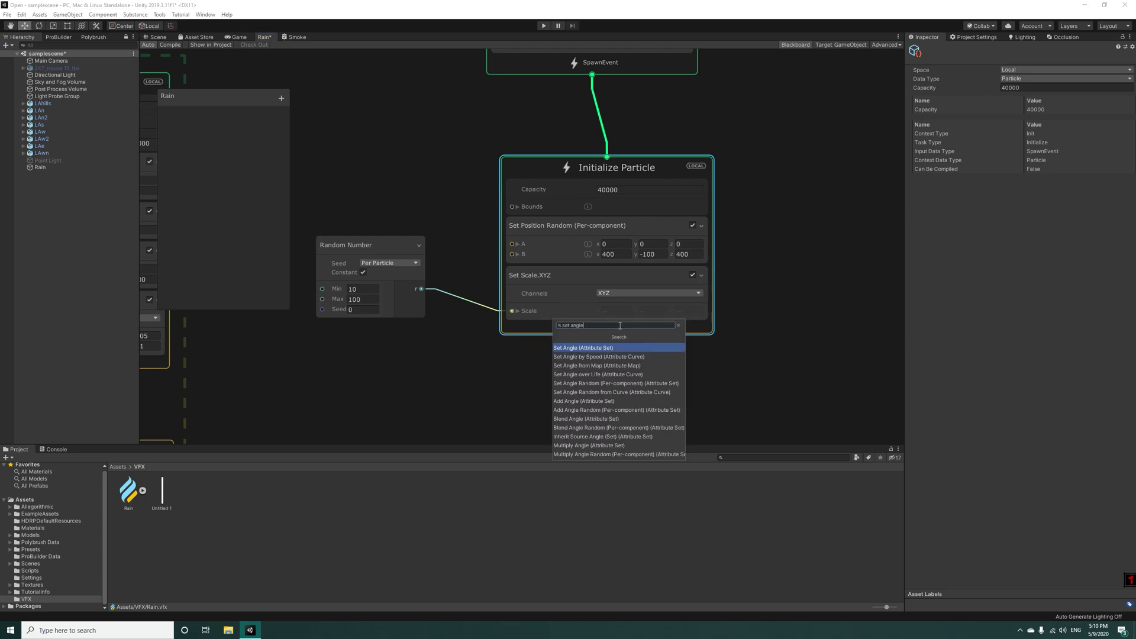
pyautogui.click(615, 383)
pyautogui.click(538, 360)
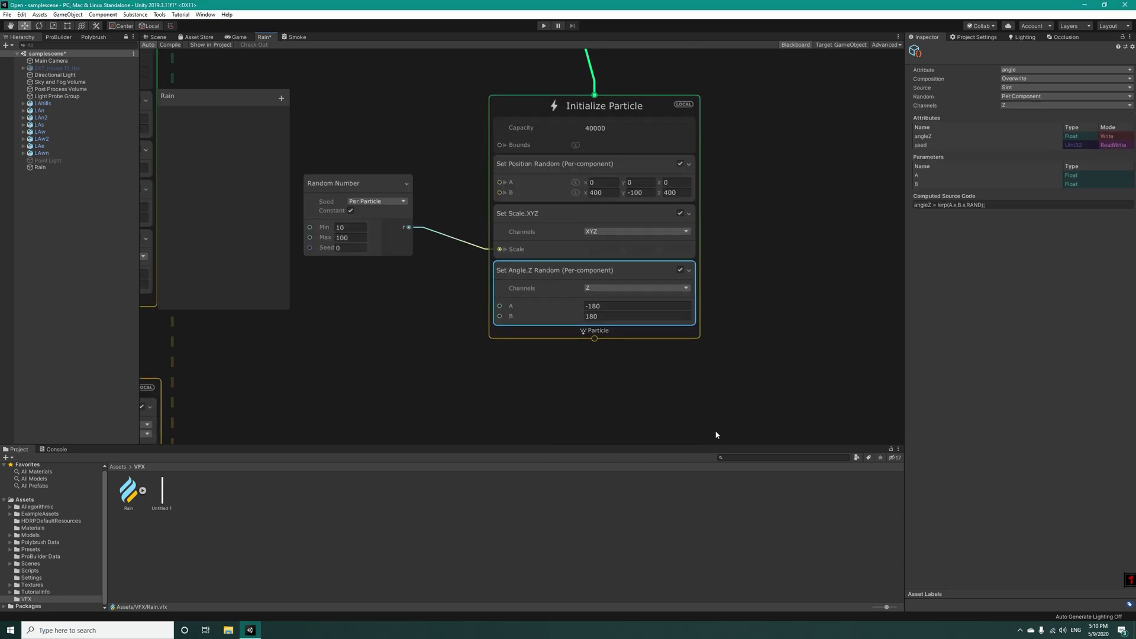
# Add a Set Angular Velocity.Z Random (Per-component) block with A set to -45 and B to 45
pyautogui.click(637, 333)
pyautogui.press('space')
pyautogui.write('angular')
pyautogui.click(619, 385)
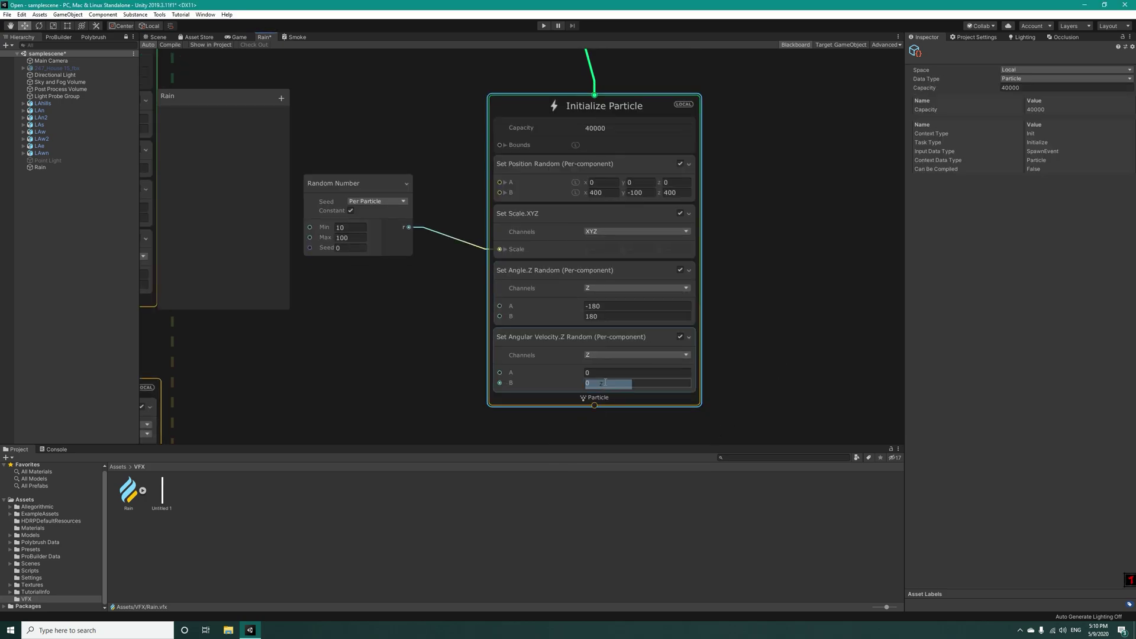
pyautogui.moveTo(598, 372); pyautogui.dragTo(571, 372)
pyautogui.write('-45')
pyautogui.press('Tab')
pyautogui.write('45')
# Add a Set Lifetime Random (Uniform) block with A at 1 and B at 8 to the Initialize Particle context
pyautogui.click(590, 399)
pyautogui.press('space')
pyautogui.write('set life')
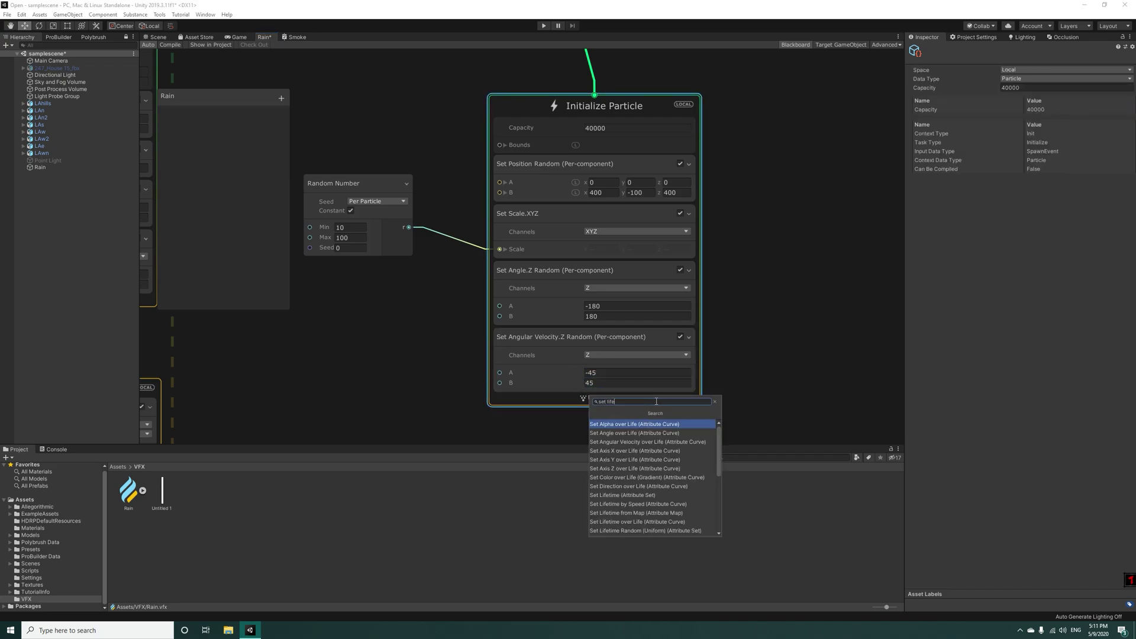
pyautogui.click(645, 530)
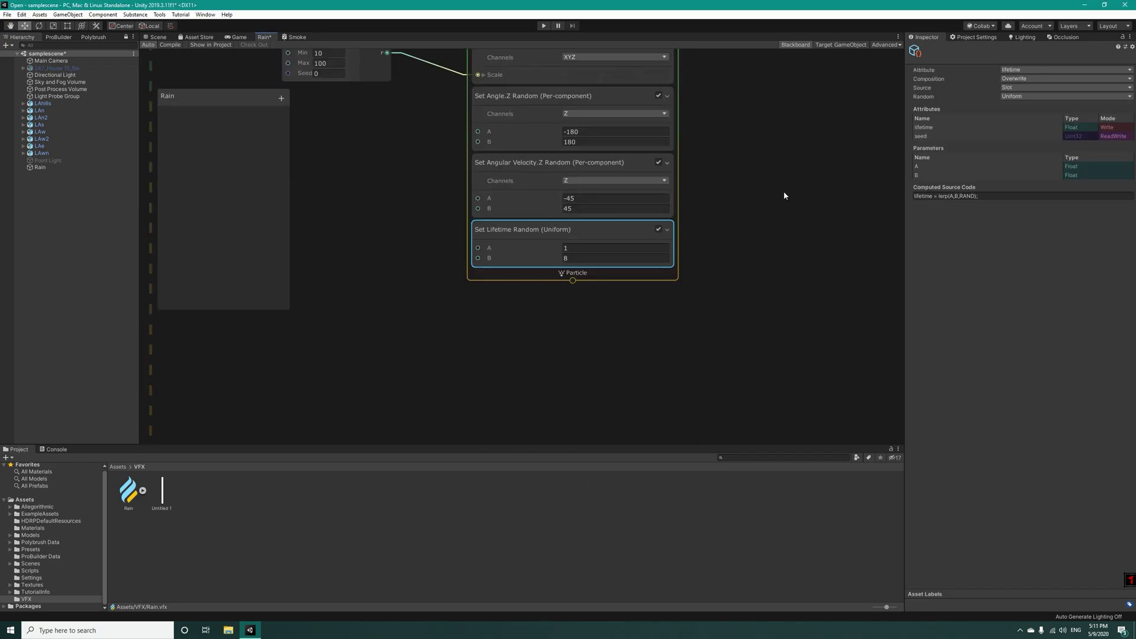
# Connect an Update Particle context and an Output Particle Lit Quad context below the second Initialize Particle context
pyautogui.scroll(-6, 747, 200)
pyautogui.scroll(3, 748, 168)
pyautogui.moveTo(613, 293); pyautogui.dragTo(600, 347)
pyautogui.click(607, 355)
pyautogui.moveTo(613, 364); pyautogui.dragTo(615, 393)
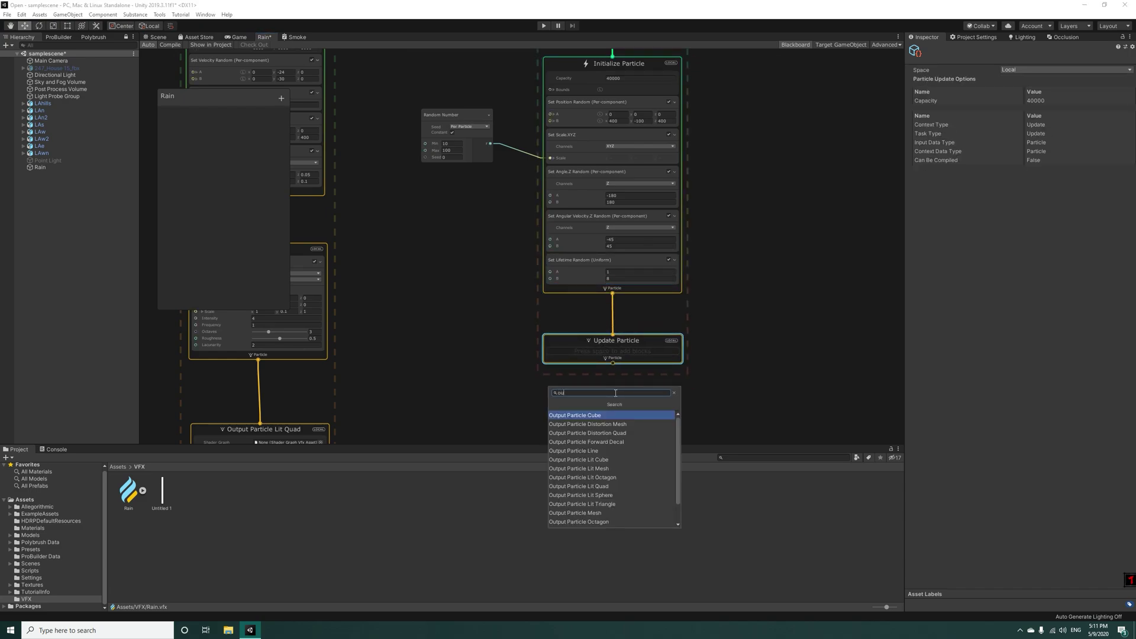
pyautogui.click(579, 486)
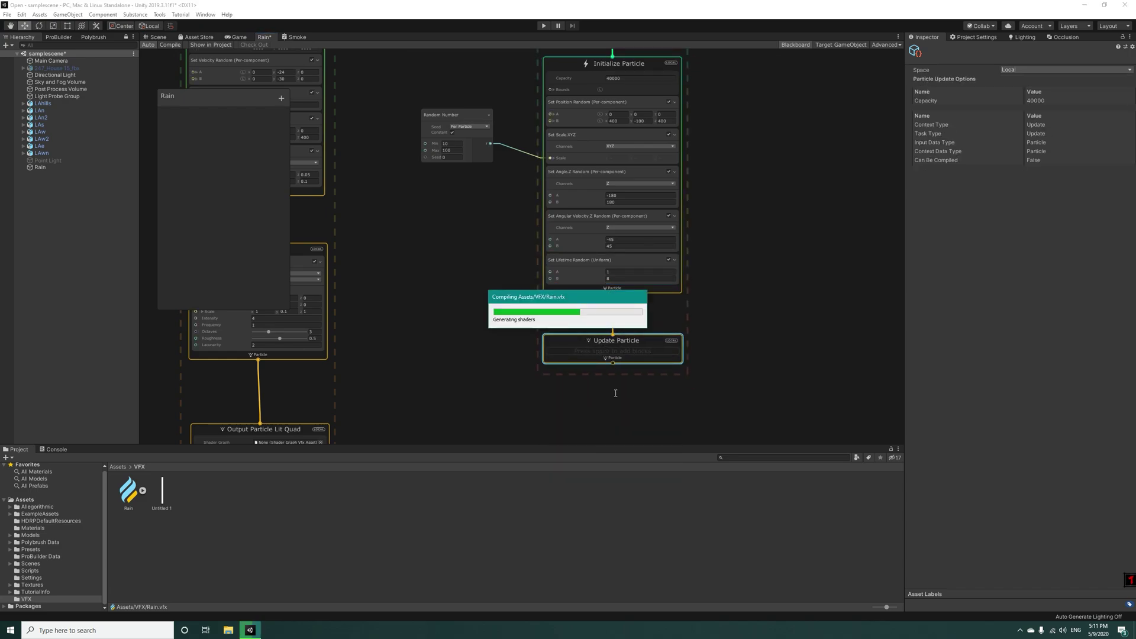
# Set Smoothness and Metallic to 0 on the new Output Particle Lit Quad context
pyautogui.moveTo(736, 355); pyautogui.dragTo(720, 235, button='middle')
pyautogui.scroll(3, 703, 291)
pyautogui.moveTo(703, 291); pyautogui.dragTo(727, 229, button='middle')
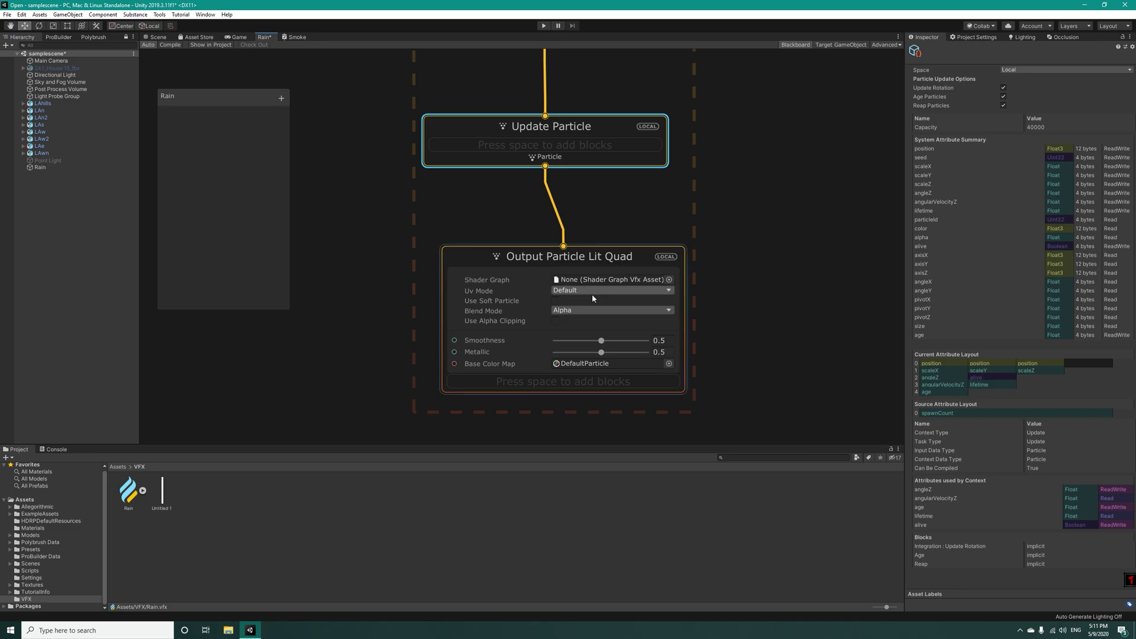
pyautogui.moveTo(606, 342); pyautogui.dragTo(601, 341)
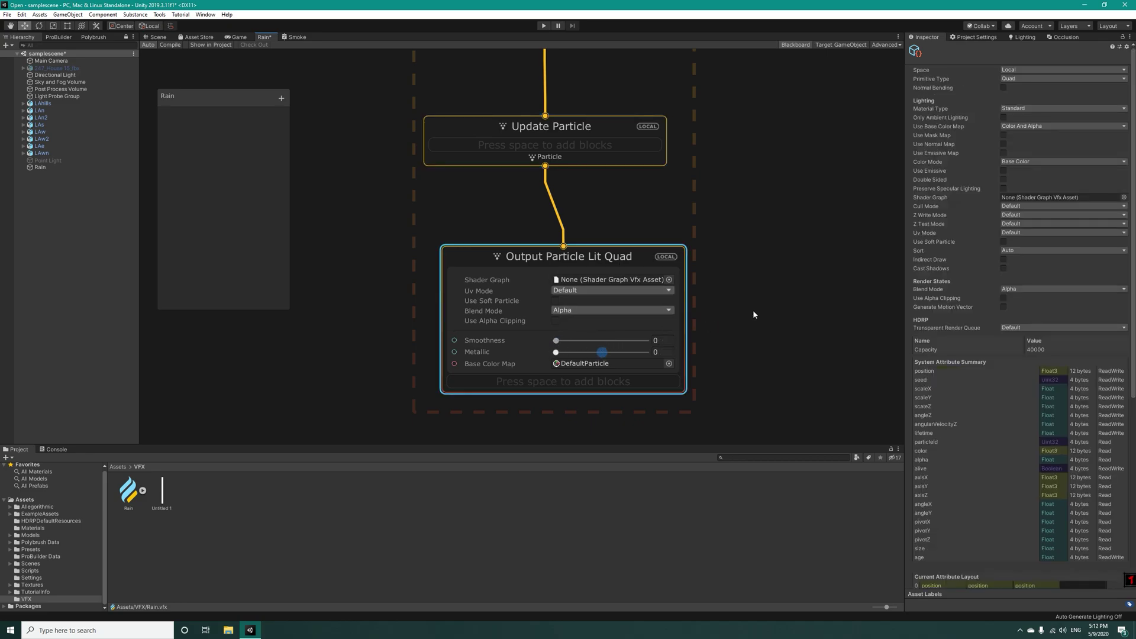
# Add a Set Alpha over Life block to the new Output Particle Lit Quad context
pyautogui.moveTo(783, 319); pyautogui.dragTo(787, 306, button='middle')
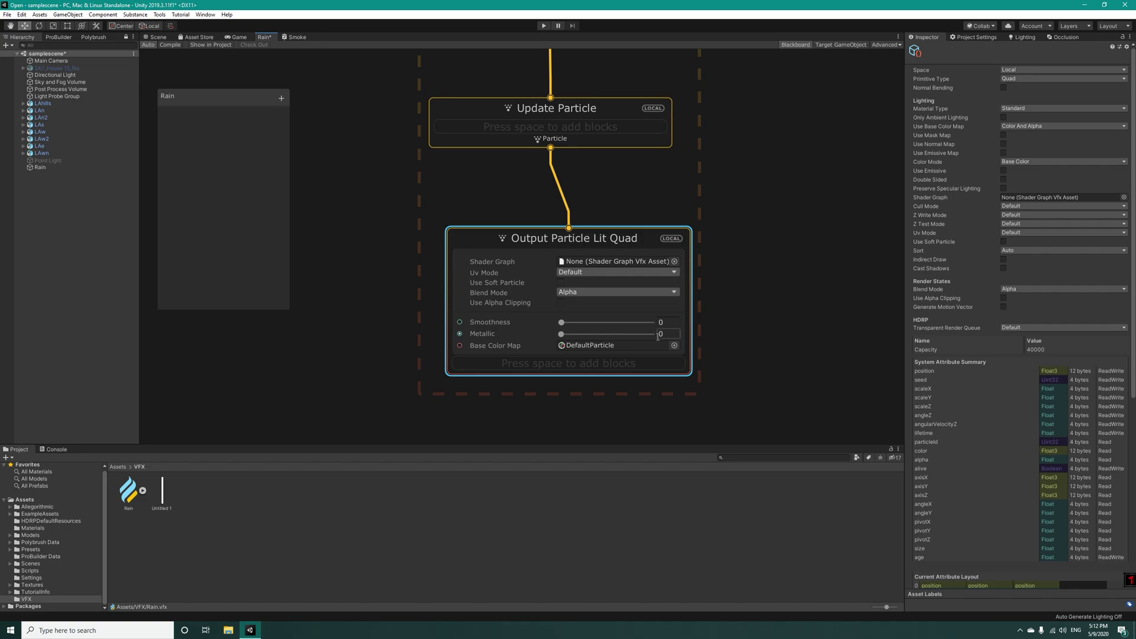
pyautogui.press('space')
pyautogui.click(577, 430)
pyautogui.moveTo(765, 371); pyautogui.dragTo(766, 295, button='middle')
# Reshape the alpha-over-life curve with keys of value 1 at times 0.3 and 0.7, fading to zero at both ends
pyautogui.click(619, 332)
pyautogui.rightClick(73, 184)
pyautogui.click(89, 189)
pyautogui.rightClick(73, 183)
pyautogui.click(41, 193)
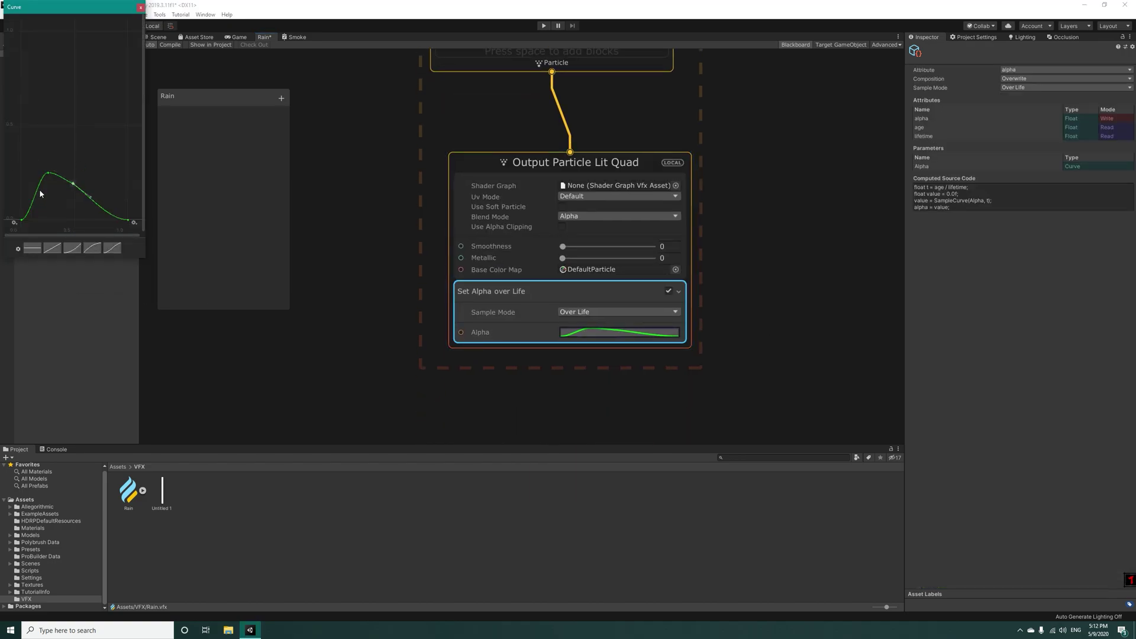
pyautogui.rightClick(74, 183)
pyautogui.click(95, 201)
pyautogui.write('0.7')
pyautogui.press('Tab')
pyautogui.write('1')
pyautogui.press('Return')
pyautogui.rightClick(48, 172)
pyautogui.click(69, 191)
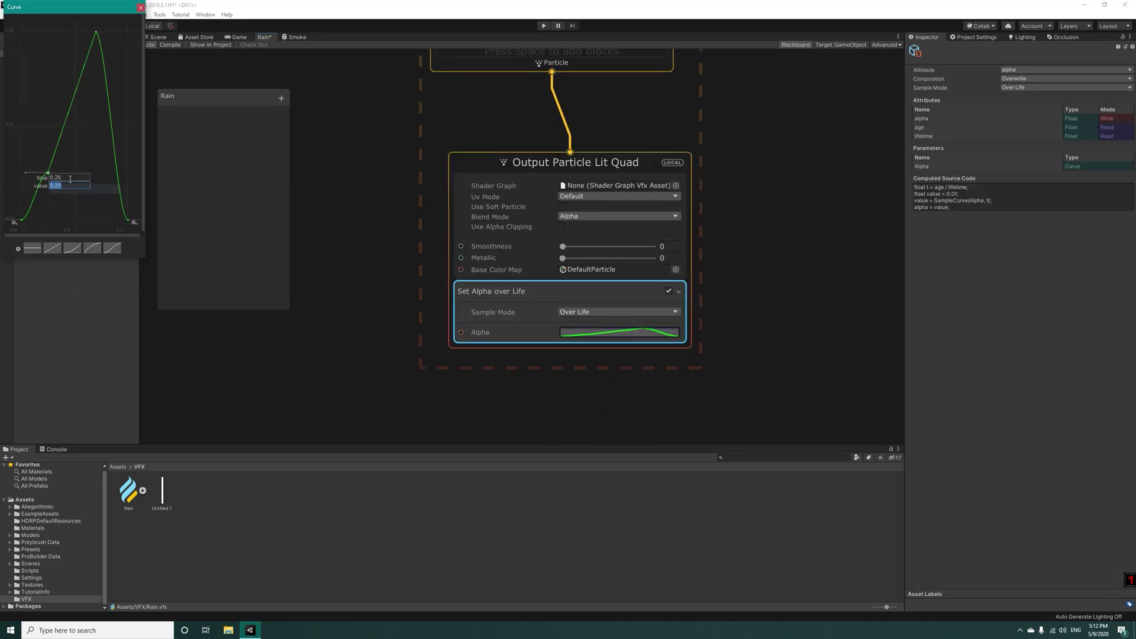
pyautogui.write('0.3')
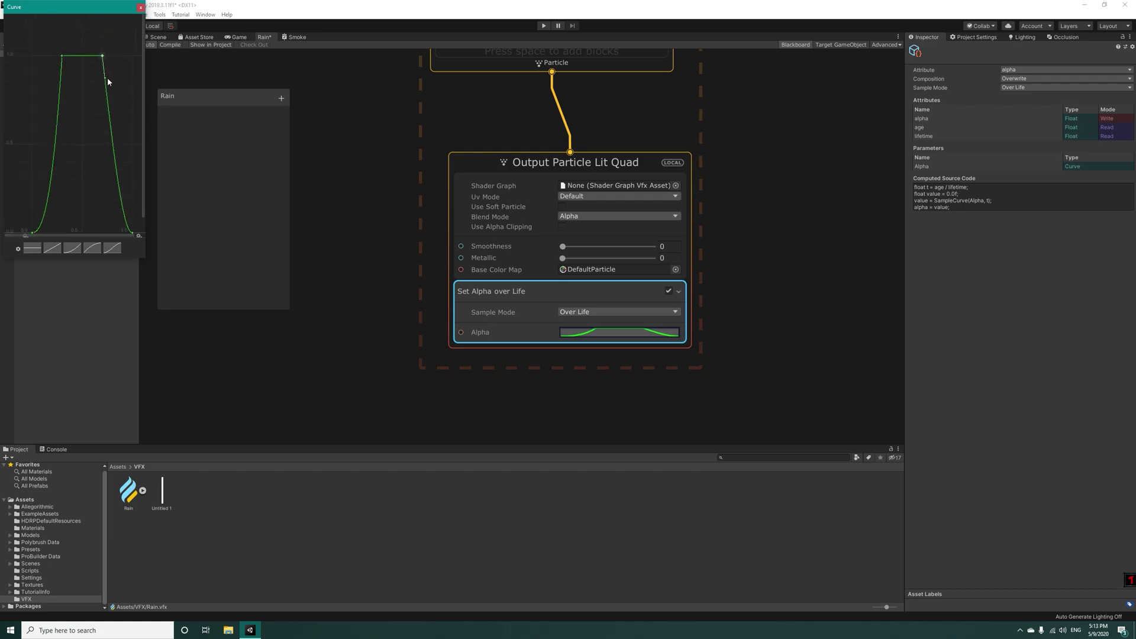
# Add an Orient: Face Camera Plane block to the new Output Particle Lit Quad context
pyautogui.click(550, 166)
pyautogui.press('space')
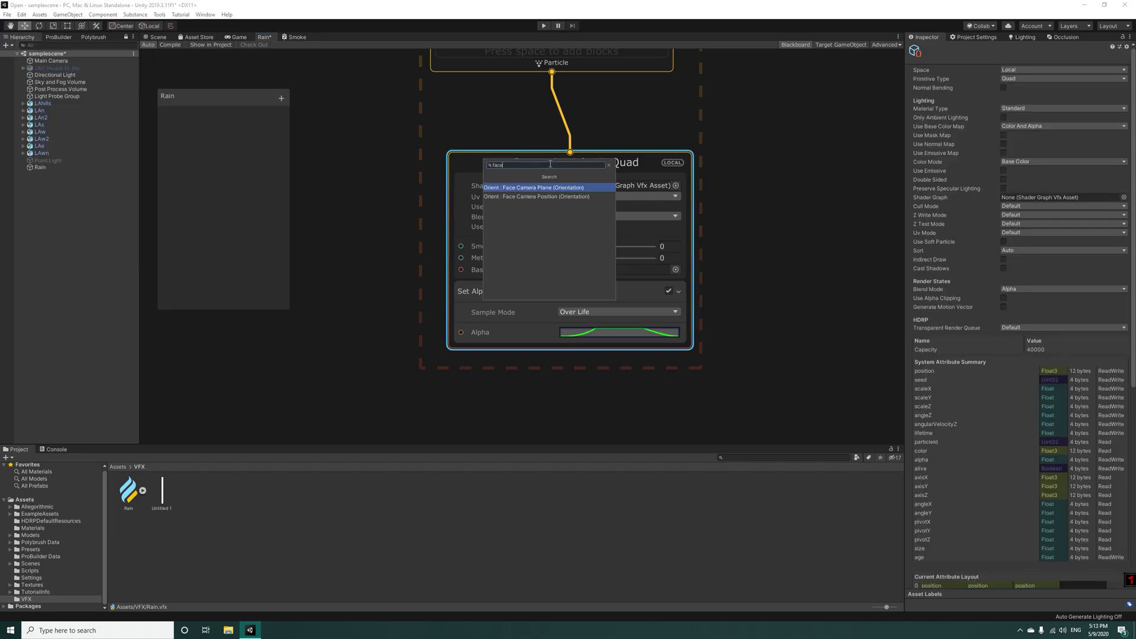
pyautogui.press('Return')
pyautogui.scroll(-2, 482, 145)
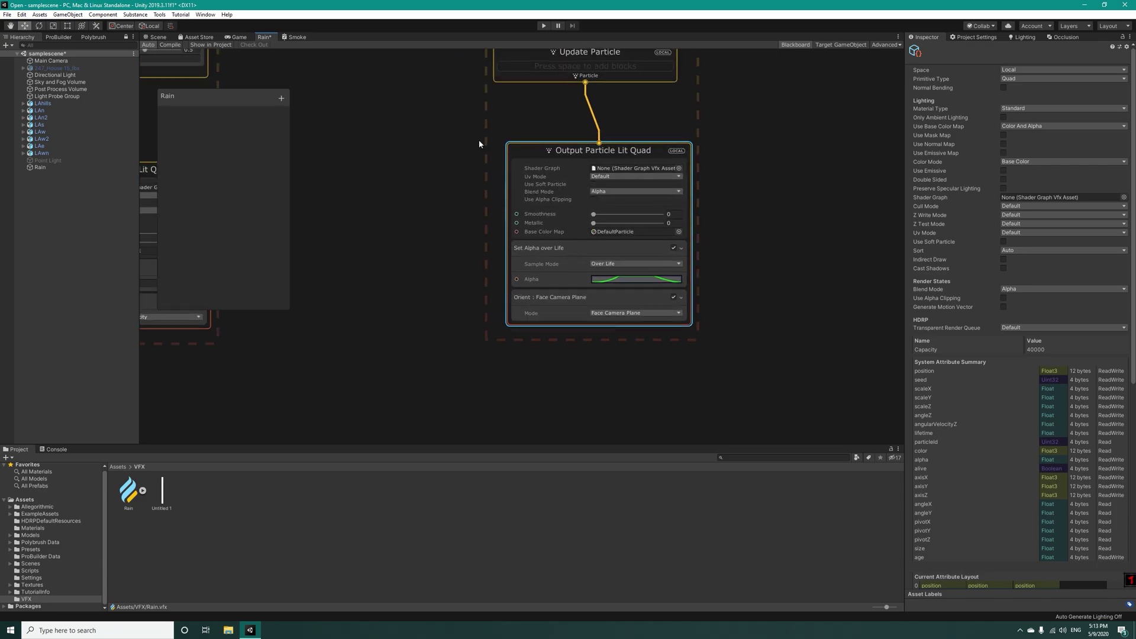
# Examine the second system's camera-facing quad particles in the city scene
pyautogui.click(155, 38)
pyautogui.moveTo(456, 233); pyautogui.dragTo(611, 244, button='right')
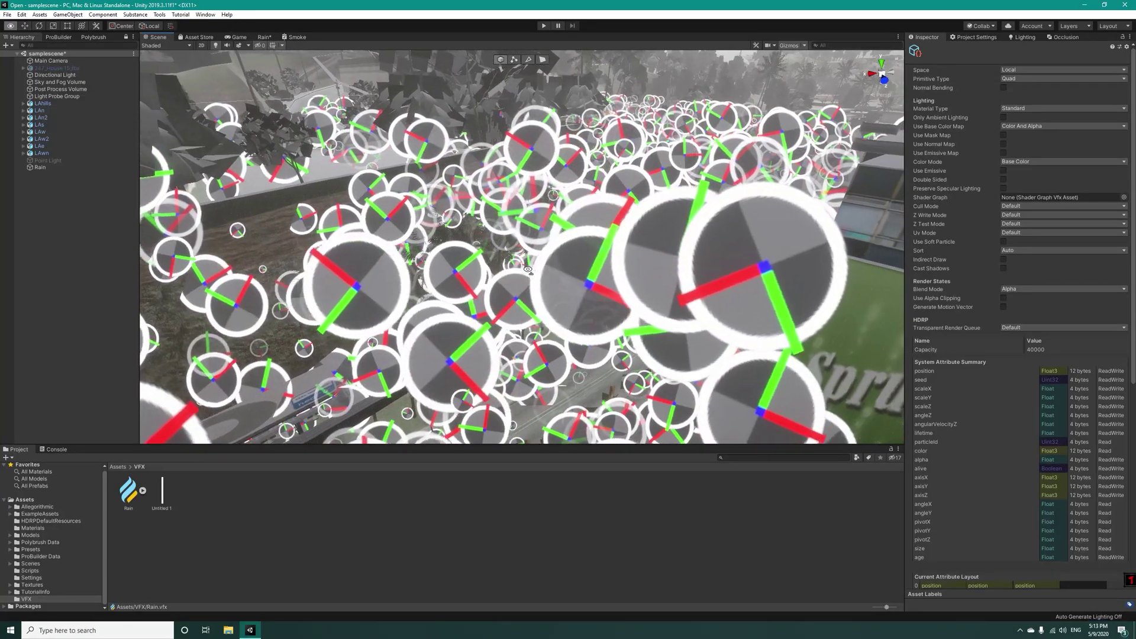
pyautogui.moveTo(528, 270); pyautogui.dragTo(494, 241, button='right')
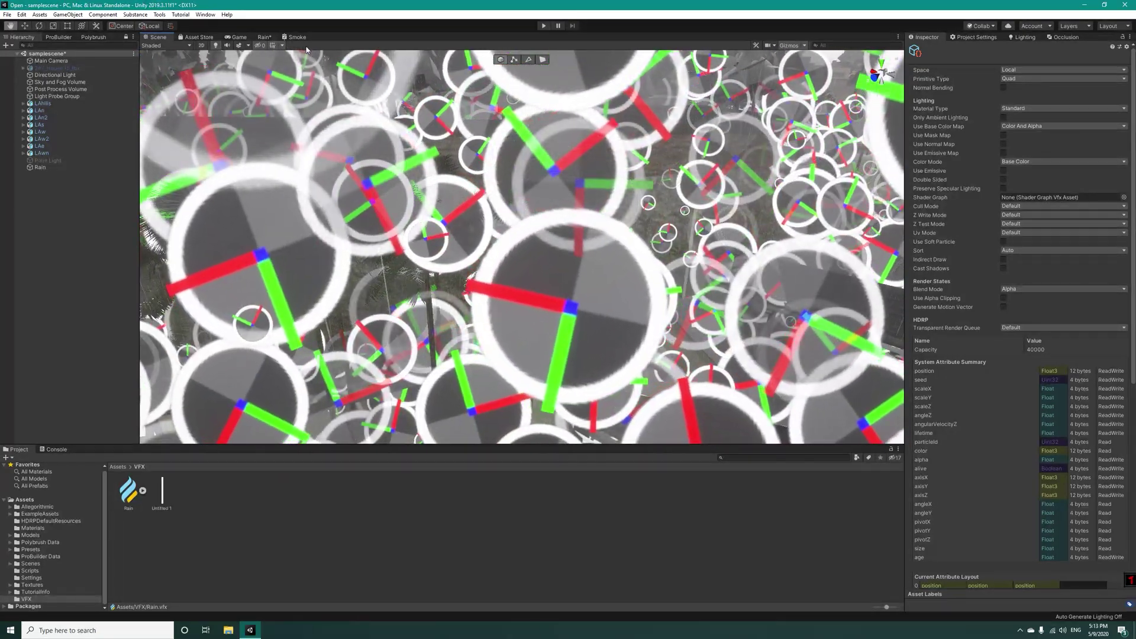
pyautogui.click(297, 36)
# Create a VFX Shader Graph asset named Fog in the VFX folder
pyautogui.click(264, 37)
pyautogui.rightClick(221, 546)
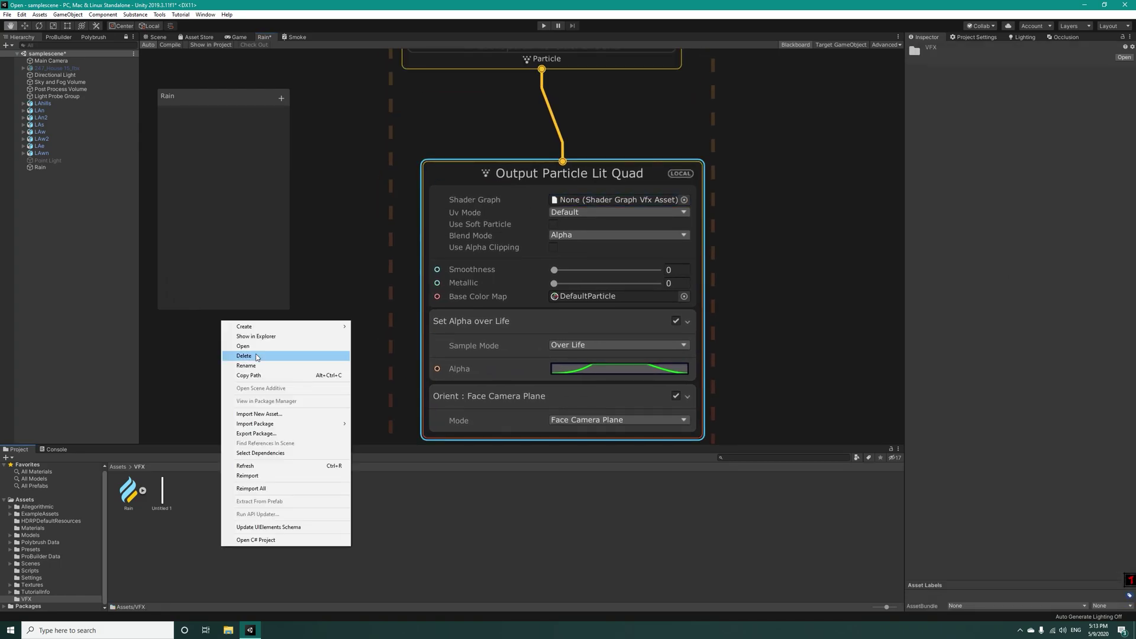
pyautogui.moveTo(260, 327)
pyautogui.moveTo(408, 243)
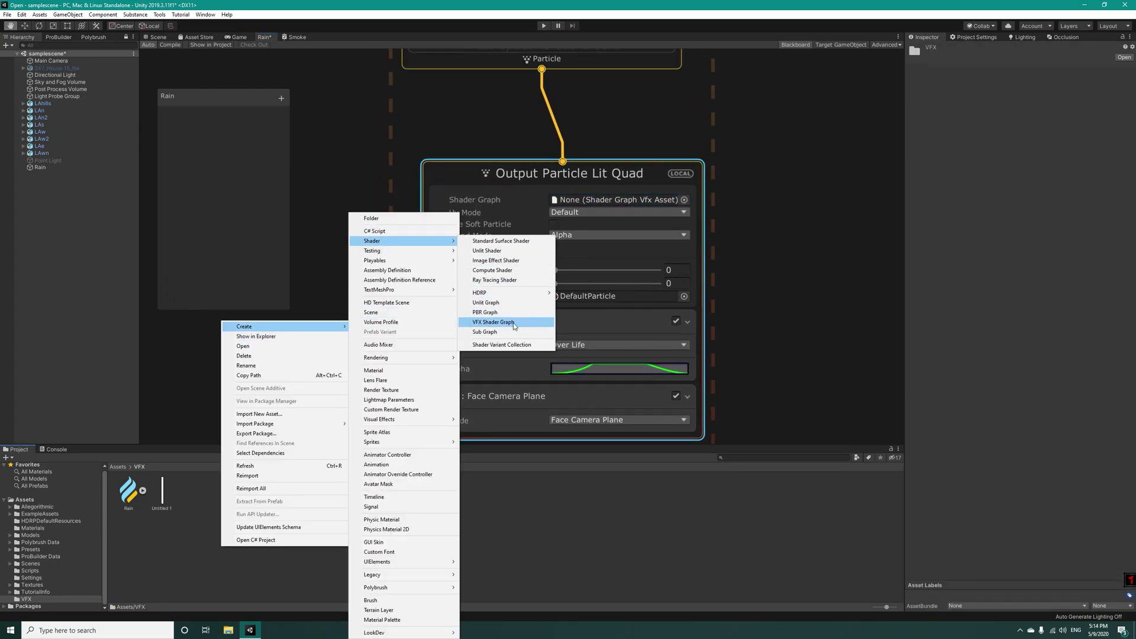
pyautogui.click(514, 325)
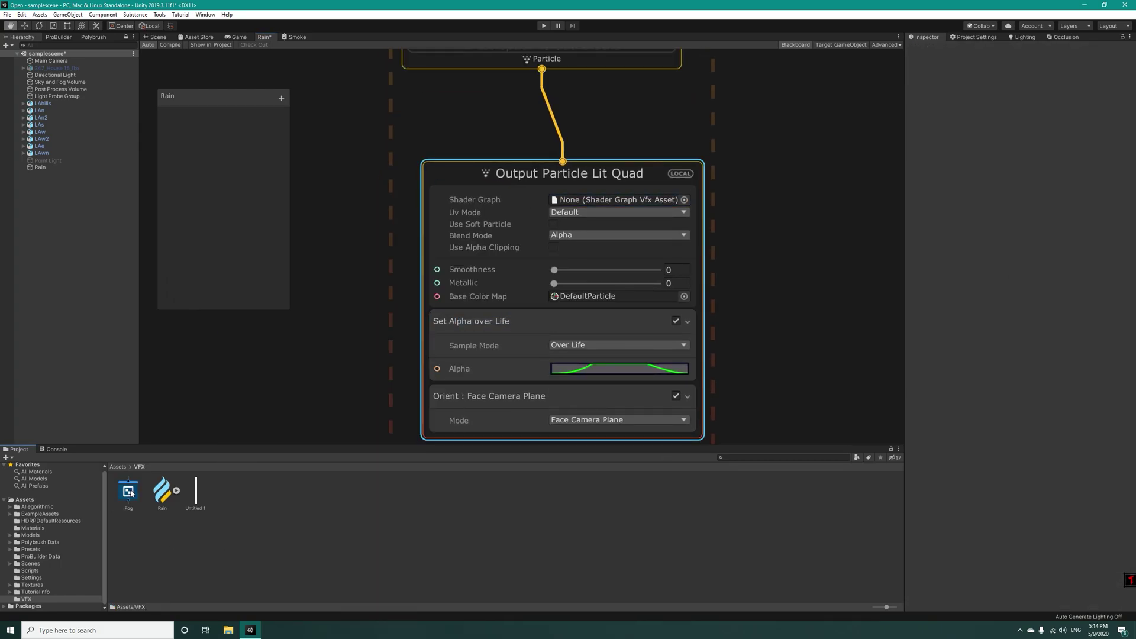
# Open the Fog shader graph and make its Visual Effect Master node lit
pyautogui.doubleClick(129, 491)
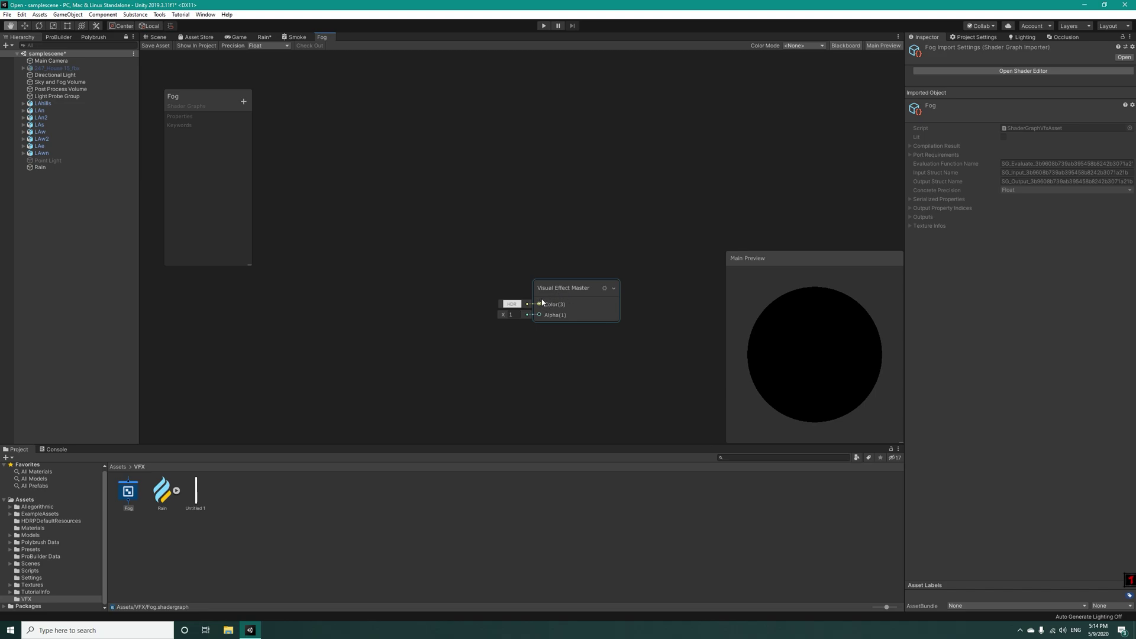
pyautogui.click(605, 290)
pyautogui.click(693, 323)
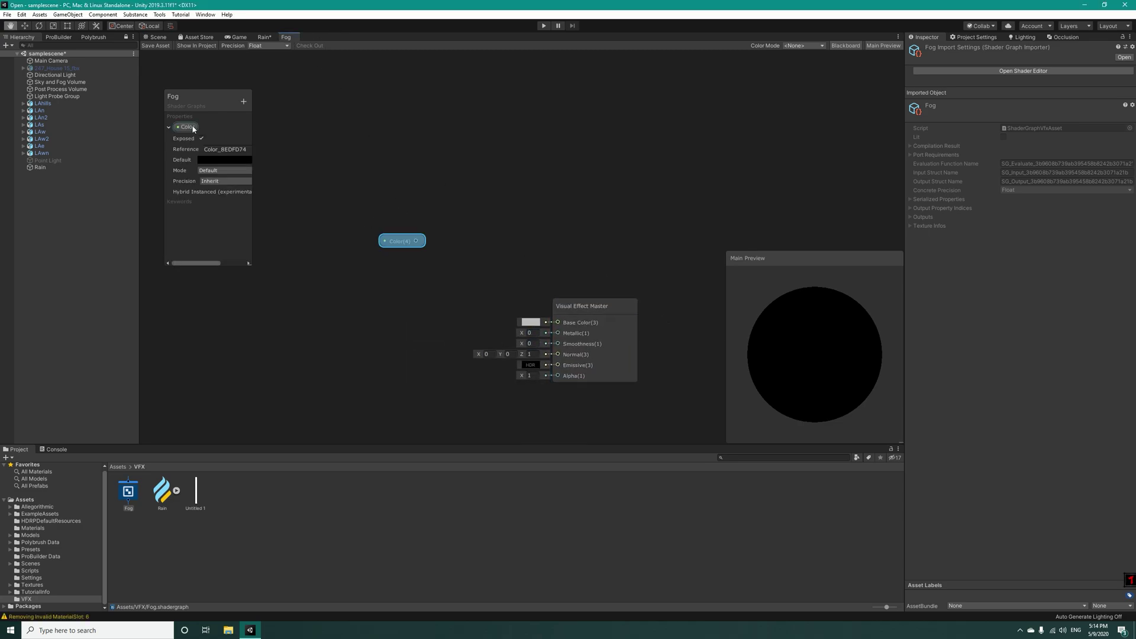
# Rename the color property to Fog Color and connect it to the master node's Base Color
pyautogui.doubleClick(187, 127)
pyautogui.write('Fog')
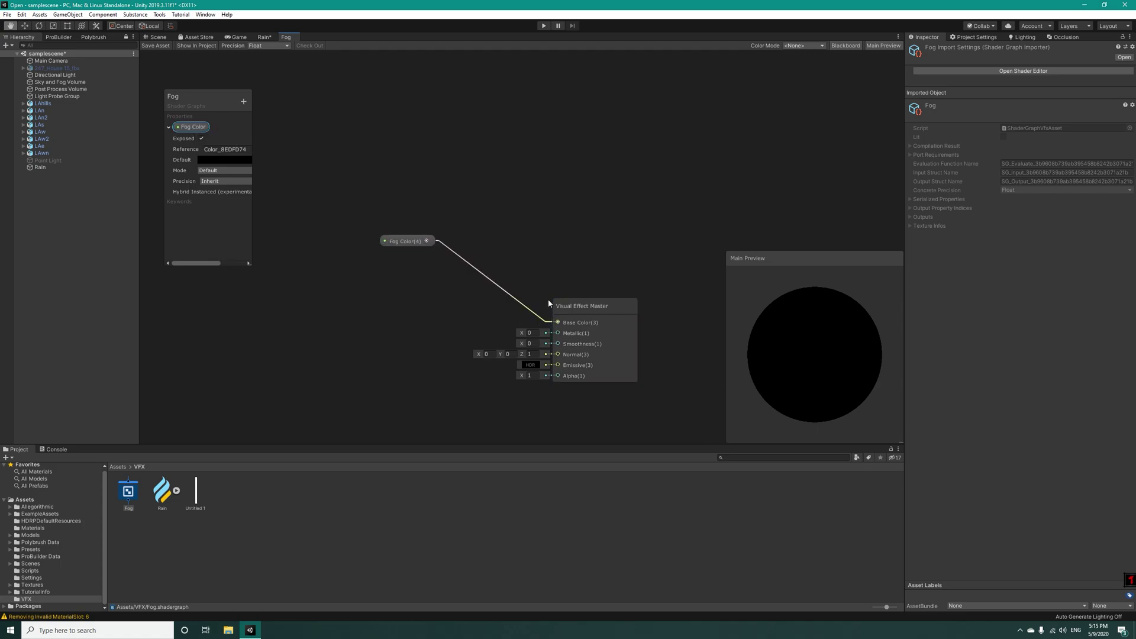
# Add a Simple Noise node in the empty area before the Fog Color node
pyautogui.scroll(-2, 442, 332)
pyautogui.moveTo(442, 332); pyautogui.dragTo(788, 271, button='middle')
pyautogui.scroll(-4, 413, 254)
pyautogui.scroll(4, 417, 253)
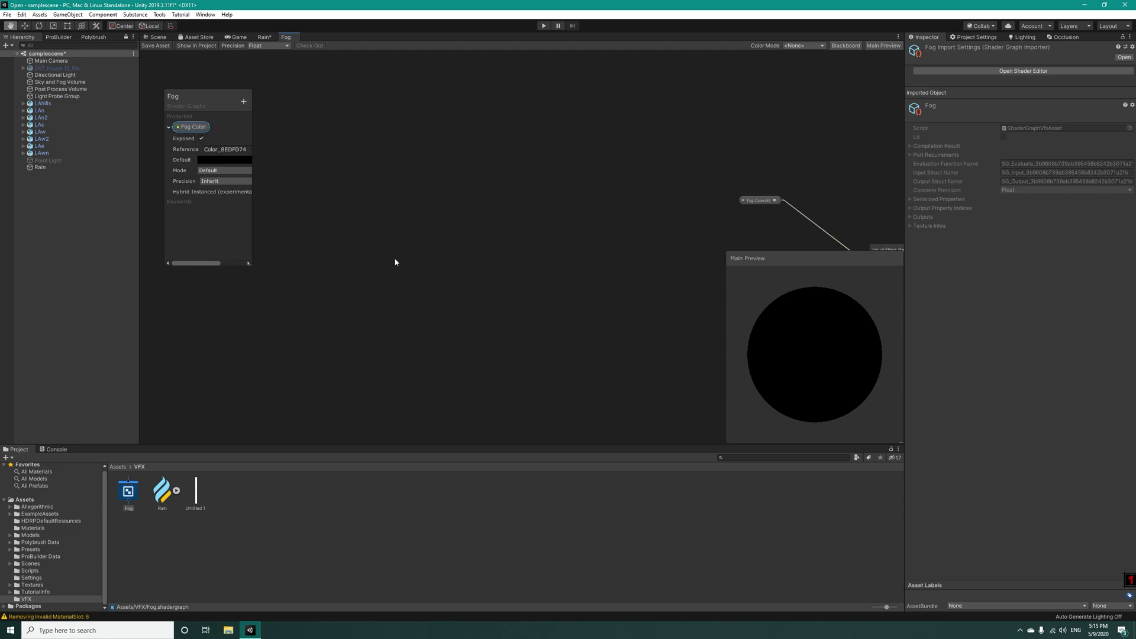
pyautogui.press('space')
pyautogui.write('sample')
pyautogui.press('Down')
pyautogui.press('Down')
pyautogui.press('Down')
pyautogui.press('Down')
pyautogui.write('no')
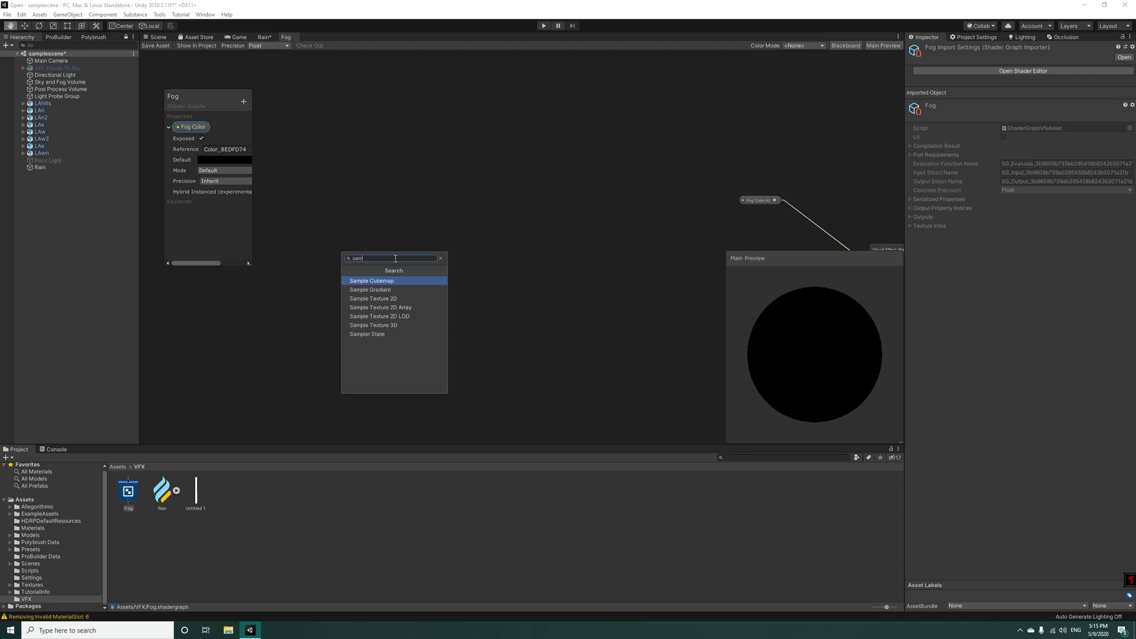
pyautogui.press('Return')
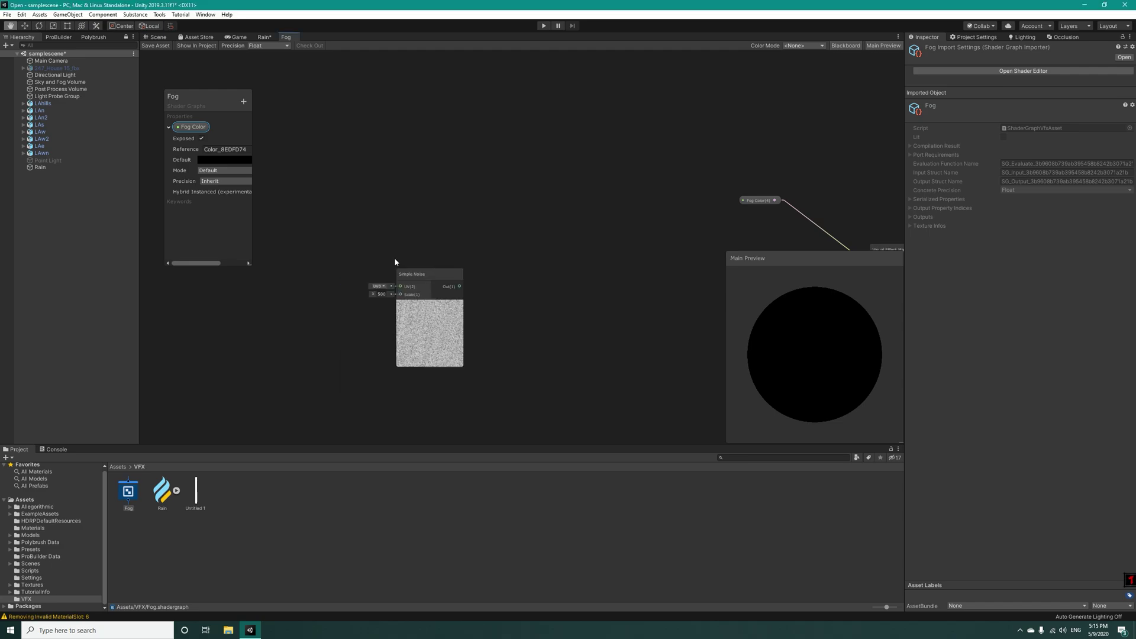
# Set the Simple Noise node's Scale to 20
pyautogui.scroll(2, 405, 223)
pyautogui.click(358, 239)
pyautogui.write('20')
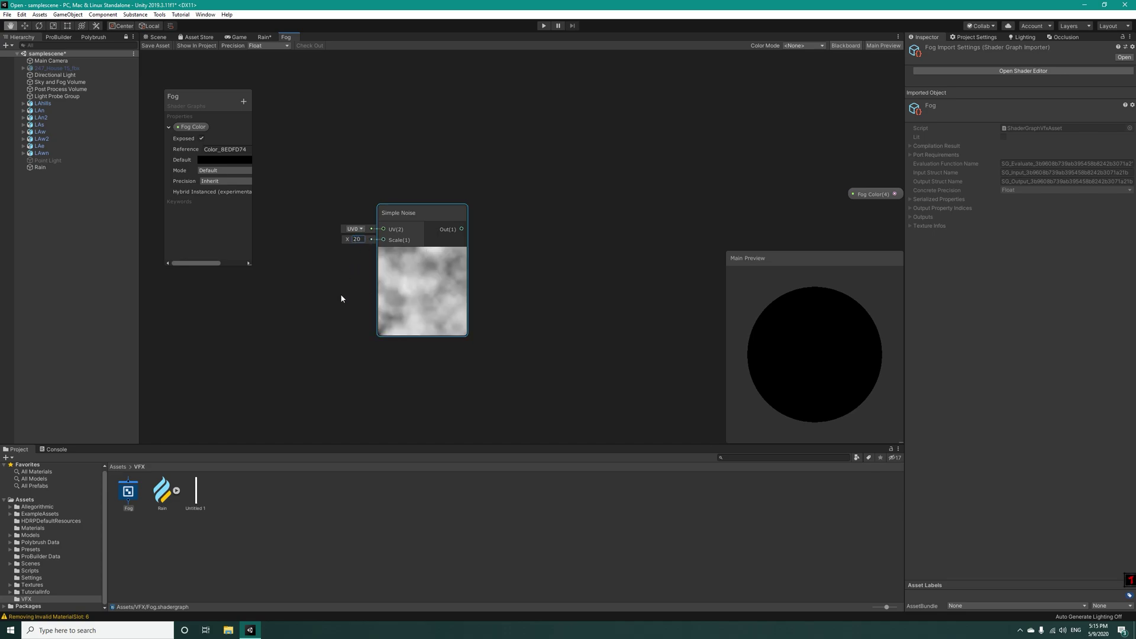
pyautogui.moveTo(341, 299); pyautogui.dragTo(372, 293, button='middle')
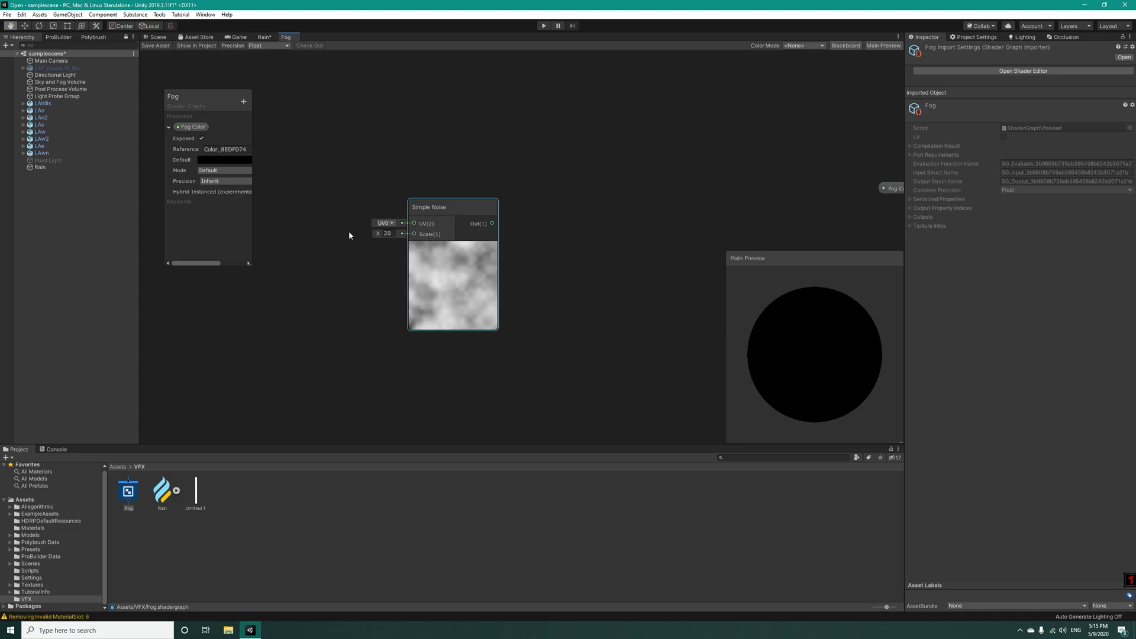
# Add a Tiling And Offset node in the empty area before the Simple Noise node
pyautogui.moveTo(266, 266); pyautogui.dragTo(366, 248, button='middle')
pyautogui.press('space')
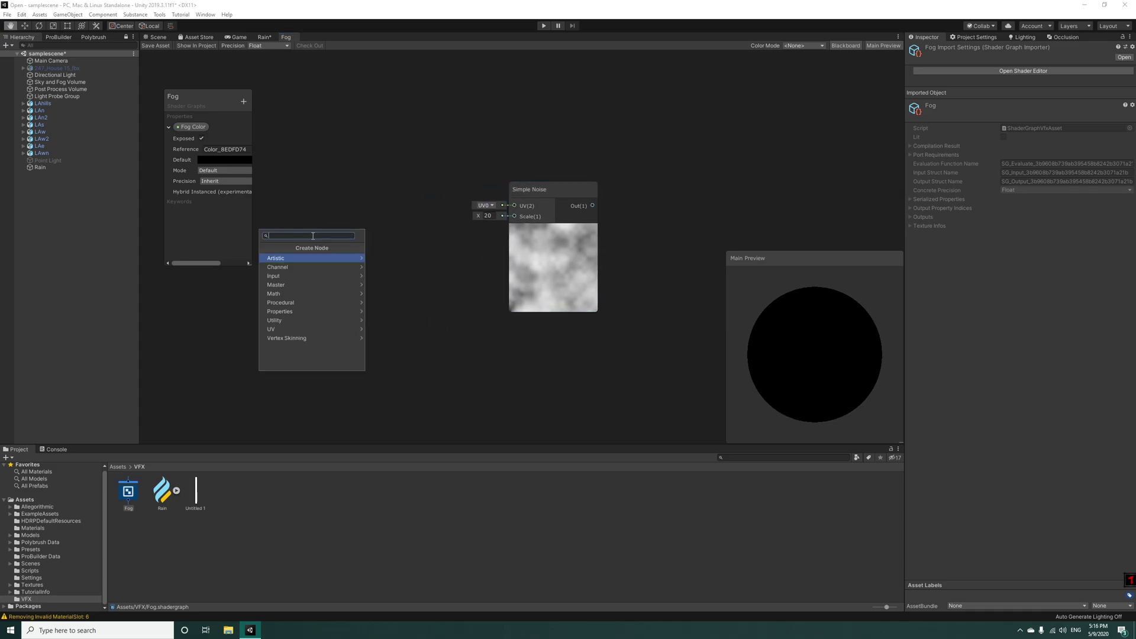
pyautogui.write('tiling')
pyautogui.press('Return')
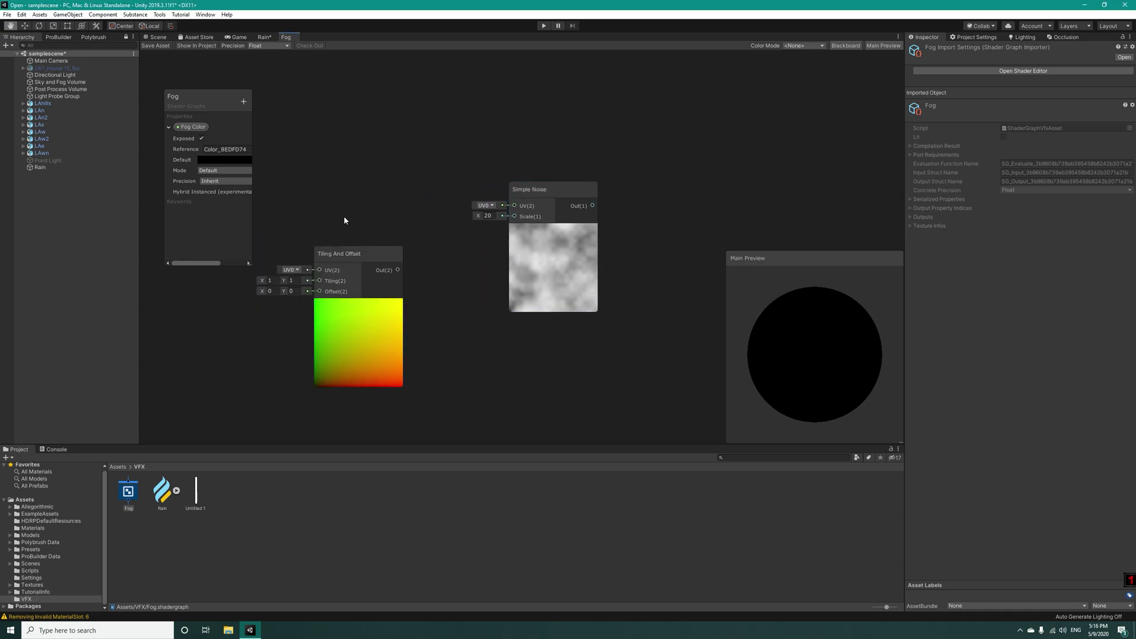
pyautogui.moveTo(360, 265); pyautogui.dragTo(350, 217)
# Connect the Tiling And Offset node's output to the Simple Noise node's UV input
pyautogui.moveTo(416, 199); pyautogui.dragTo(455, 236, button='middle')
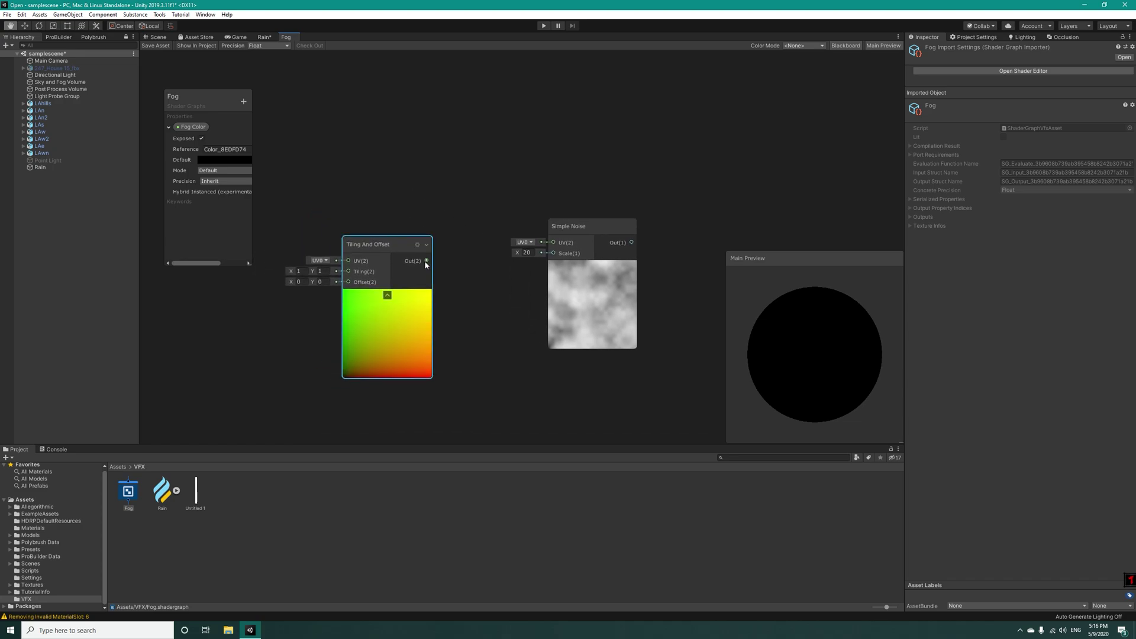
pyautogui.moveTo(426, 264); pyautogui.dragTo(551, 242)
pyautogui.moveTo(464, 305); pyautogui.dragTo(510, 279, button='middle')
pyautogui.moveTo(433, 227); pyautogui.dragTo(438, 209)
pyautogui.moveTo(510, 248); pyautogui.dragTo(556, 234, button='middle')
pyautogui.moveTo(446, 225); pyautogui.dragTo(341, 263)
pyautogui.write('time')
pyautogui.press('Down')
pyautogui.press('Down')
pyautogui.press('Down')
pyautogui.press('Down')
pyautogui.press('Return')
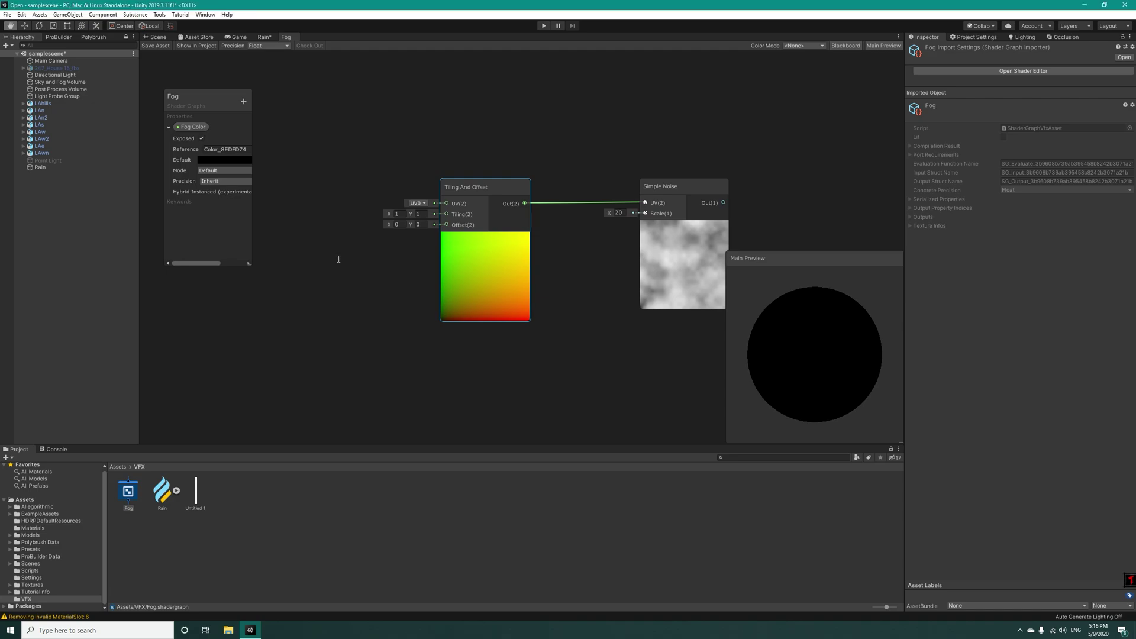
pyautogui.moveTo(313, 280); pyautogui.dragTo(345, 303, button='middle')
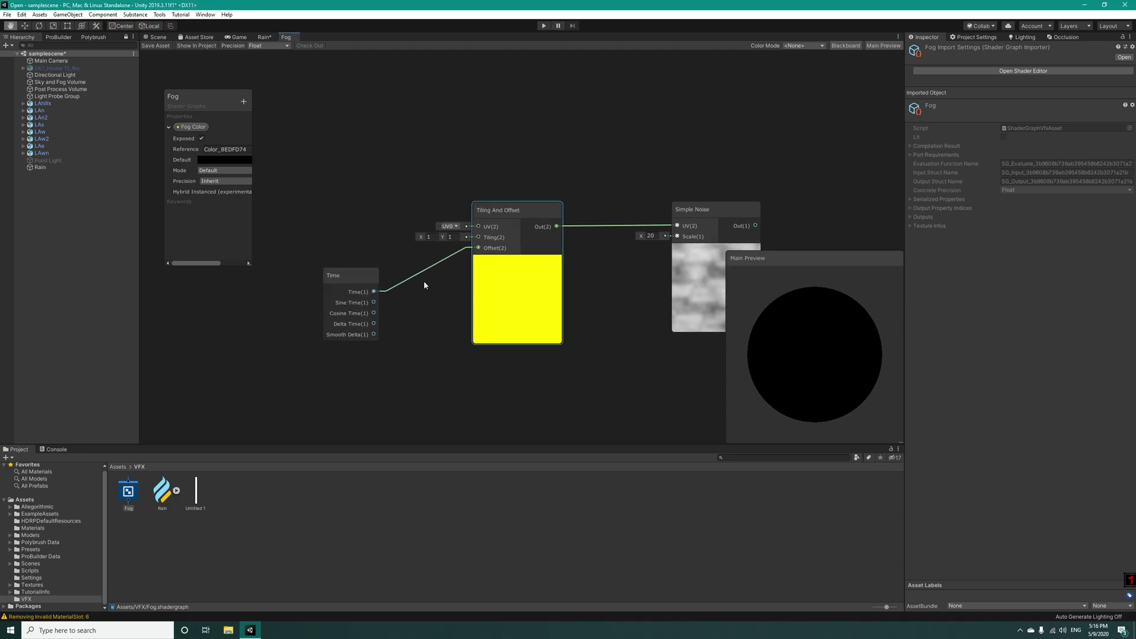
pyautogui.moveTo(424, 280); pyautogui.dragTo(396, 269, button='middle')
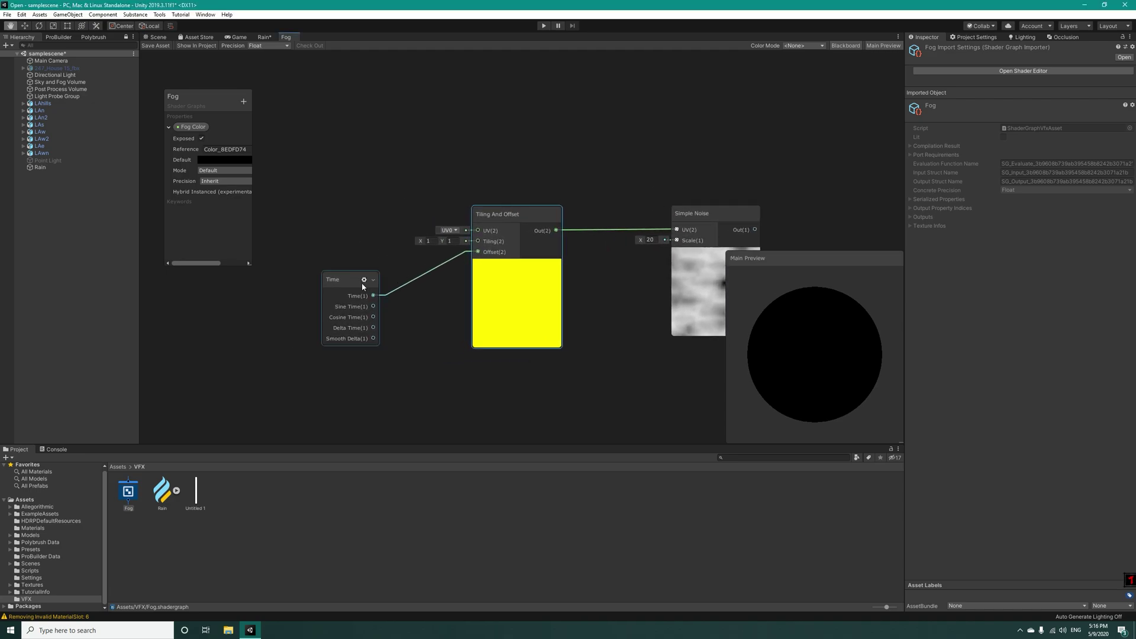
pyautogui.click(353, 280)
pyautogui.press('Delete')
# Feed the Tiling And Offset node's Offset from a new Vector 2 node and convert that node to a property
pyautogui.moveTo(477, 253); pyautogui.dragTo(350, 280)
pyautogui.write('vector 2')
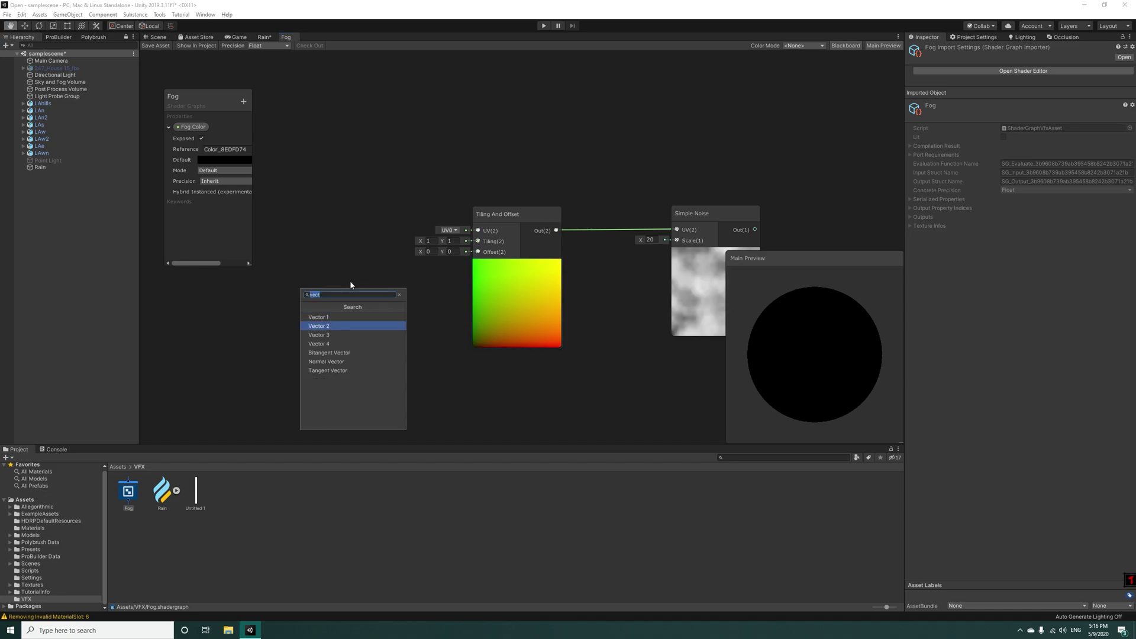
pyautogui.press('Return')
pyautogui.rightClick(323, 287)
pyautogui.click(378, 385)
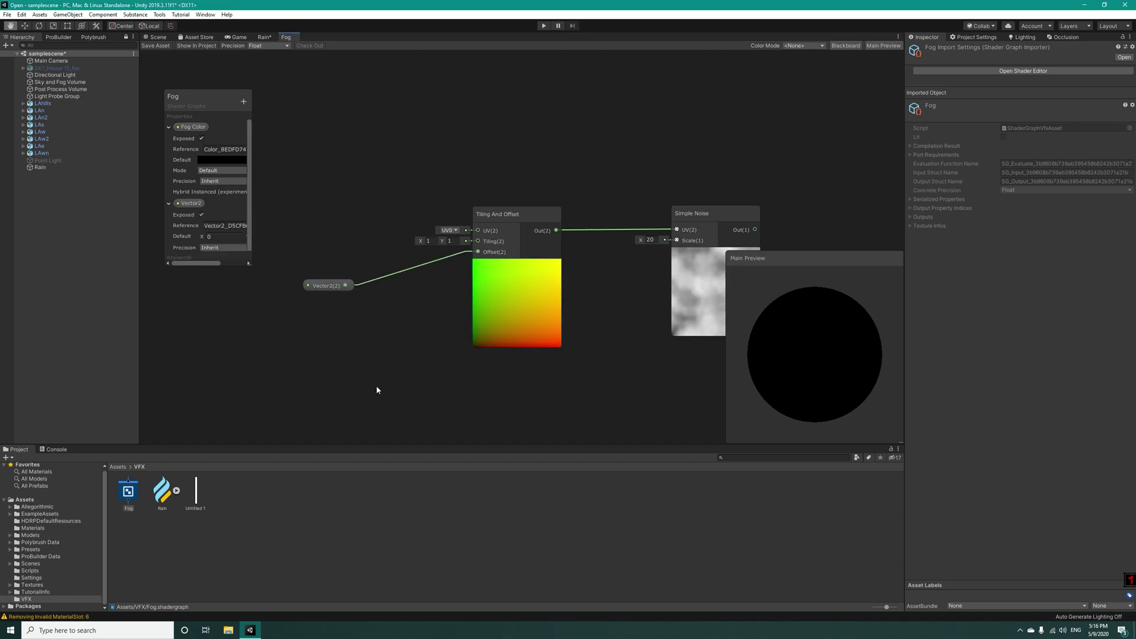
# Rename the Vector2 property to Fog Offset and reposition its node beside Tiling And Offset
pyautogui.moveTo(335, 253); pyautogui.dragTo(339, 260, button='middle')
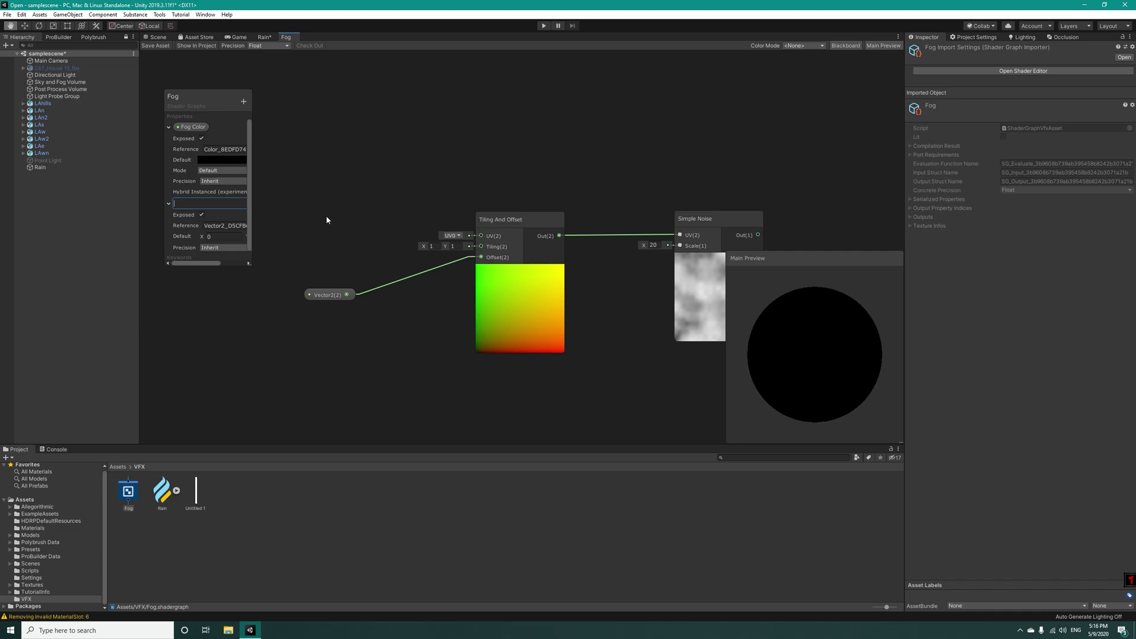
pyautogui.write('Fog Offset')
pyautogui.press('Return')
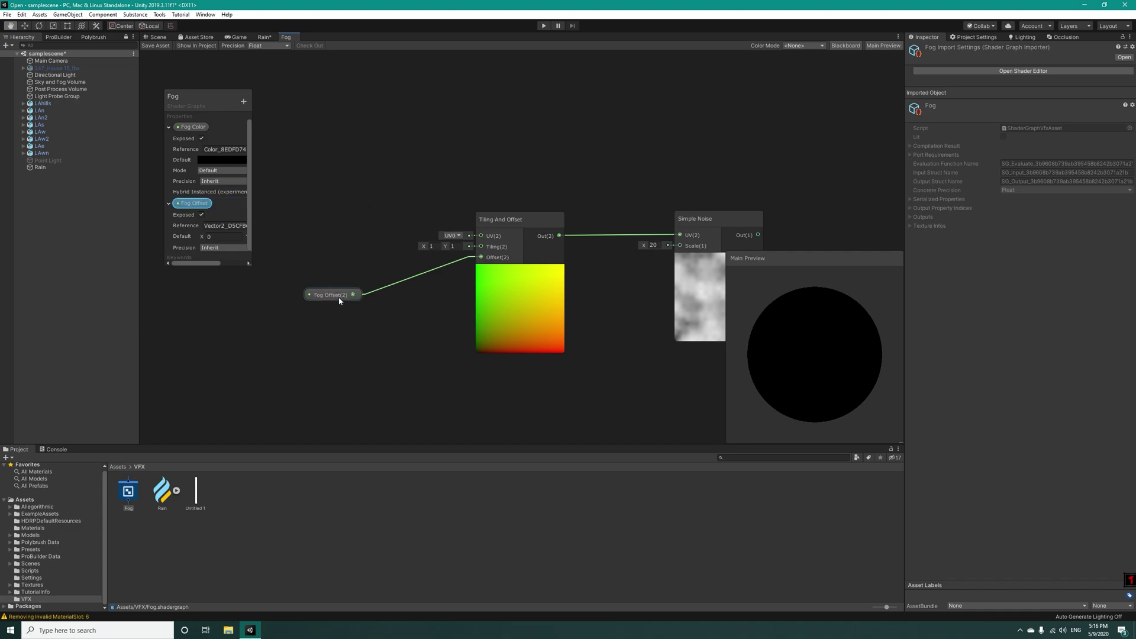
pyautogui.moveTo(340, 299); pyautogui.dragTo(354, 278)
# Create an Add node that takes the Simple Noise output as A and a second Simple Noise node as B
pyautogui.moveTo(611, 352); pyautogui.dragTo(395, 329, button='middle')
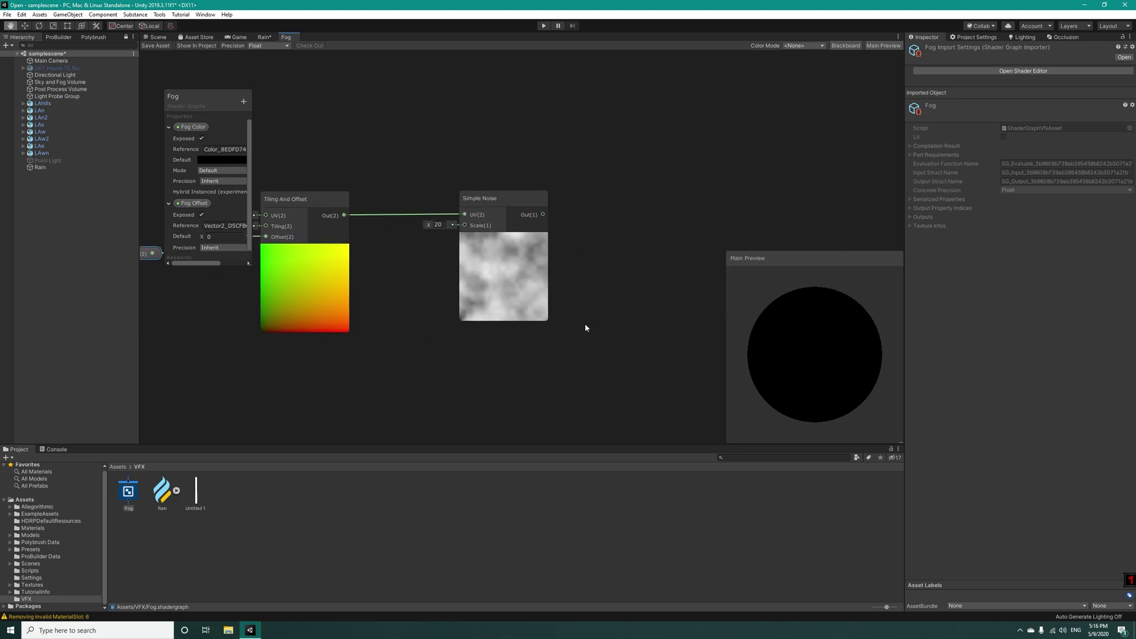
pyautogui.moveTo(543, 214); pyautogui.dragTo(496, 406)
pyautogui.press('Return')
pyautogui.write('m')
pyautogui.press('Return')
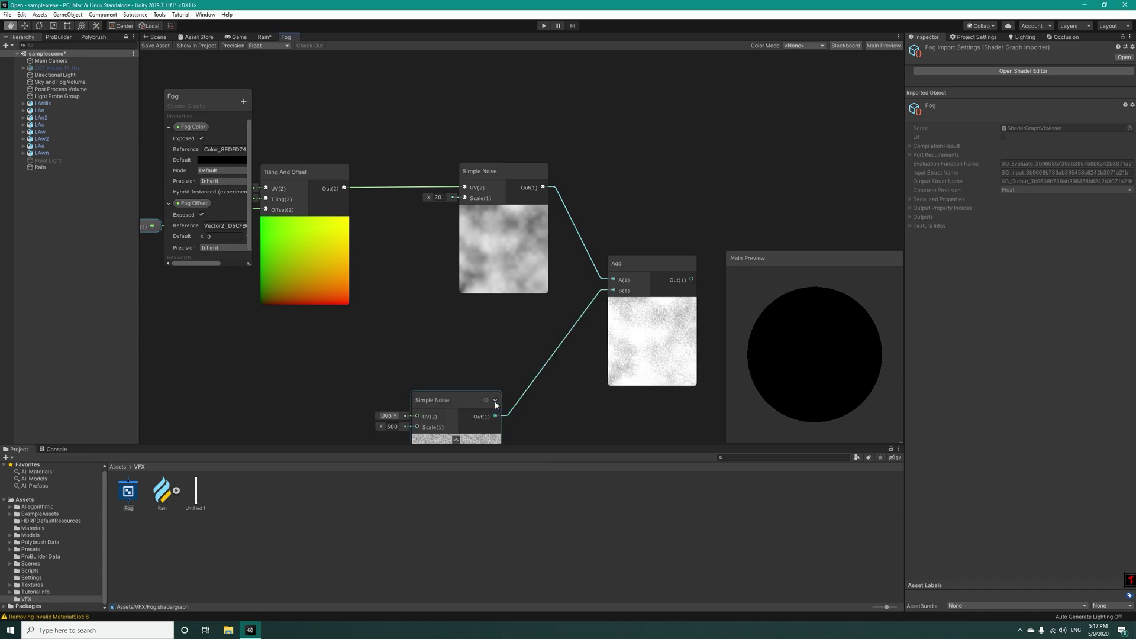
# Move the second Simple Noise node up below the first one and set its Scale to 20
pyautogui.moveTo(494, 401); pyautogui.dragTo(524, 327)
pyautogui.click(421, 353)
pyautogui.write('20')
# Add a second Tiling And Offset node in the empty area before the lower Simple Noise node
pyautogui.scroll(-2, 398, 364)
pyautogui.moveTo(398, 364); pyautogui.dragTo(495, 332, button='middle')
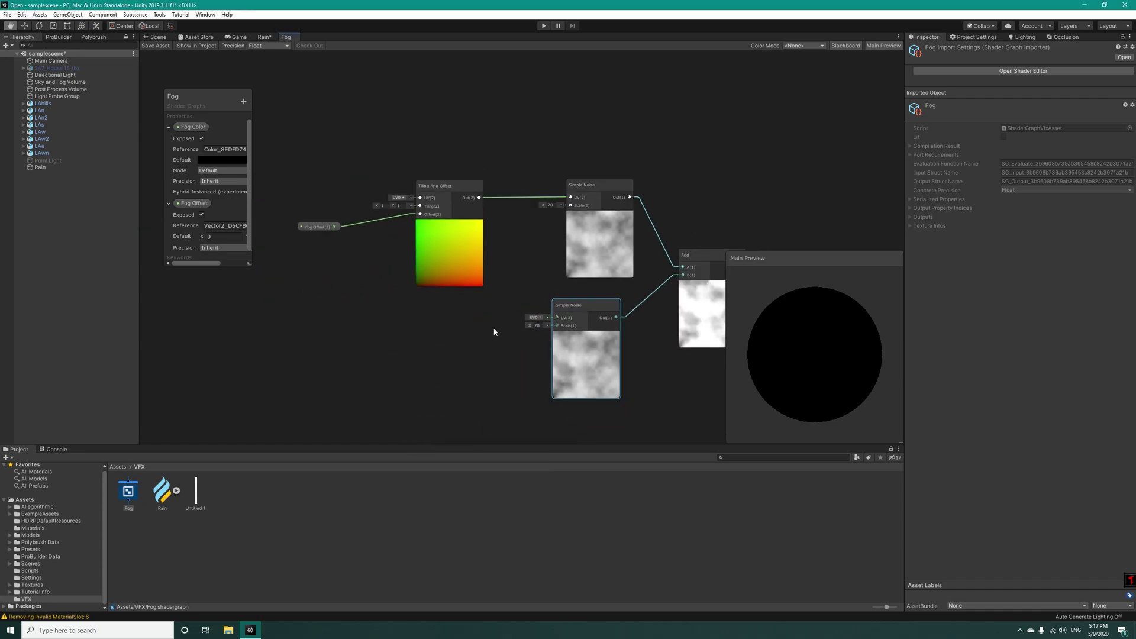
pyautogui.scroll(1, 495, 332)
pyautogui.click(431, 333)
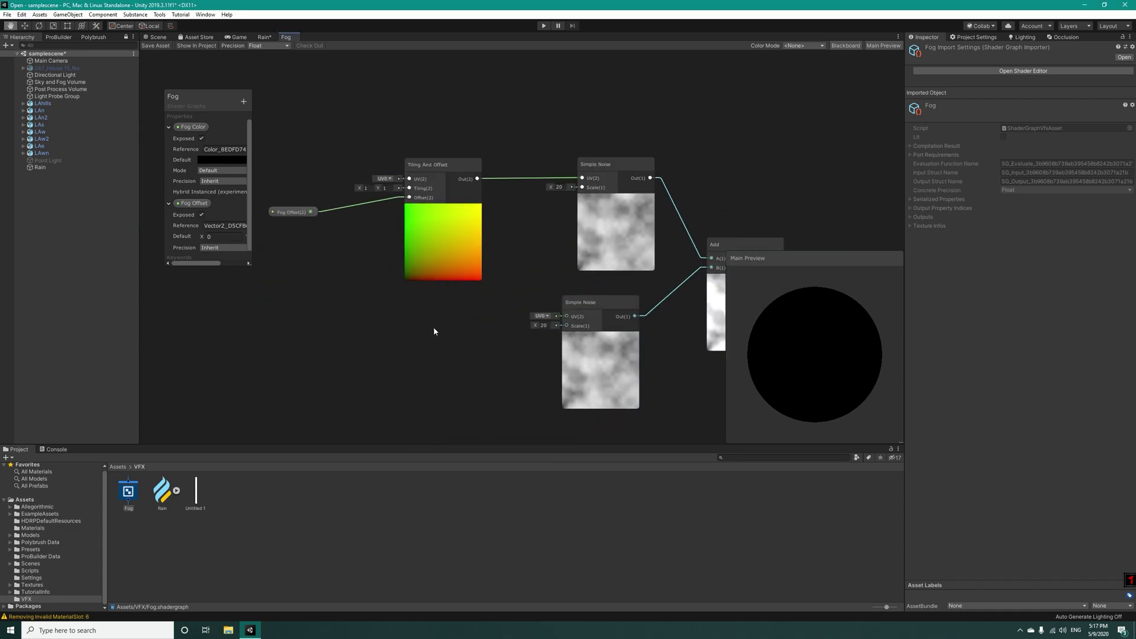
pyautogui.press('space')
pyautogui.write('till')
pyautogui.press('Return')
# Connect Fog Offset to a new Multiply node with B set to -1, -1
pyautogui.moveTo(290, 212); pyautogui.dragTo(418, 382)
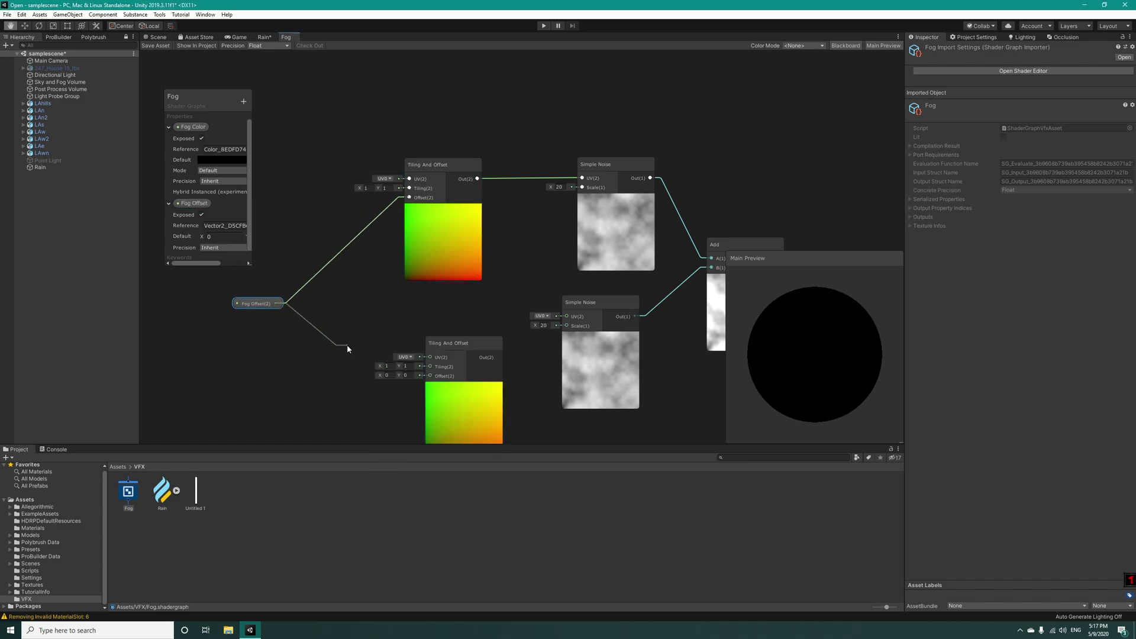
pyautogui.moveTo(347, 348); pyautogui.dragTo(341, 349)
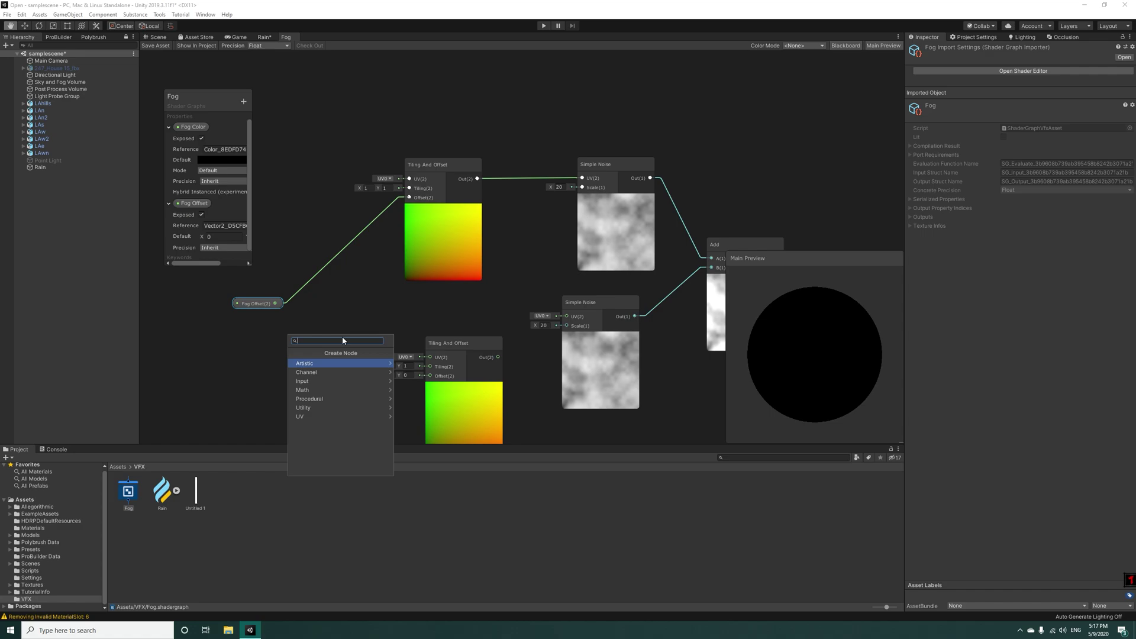
pyautogui.write('multiply')
pyautogui.press('Return')
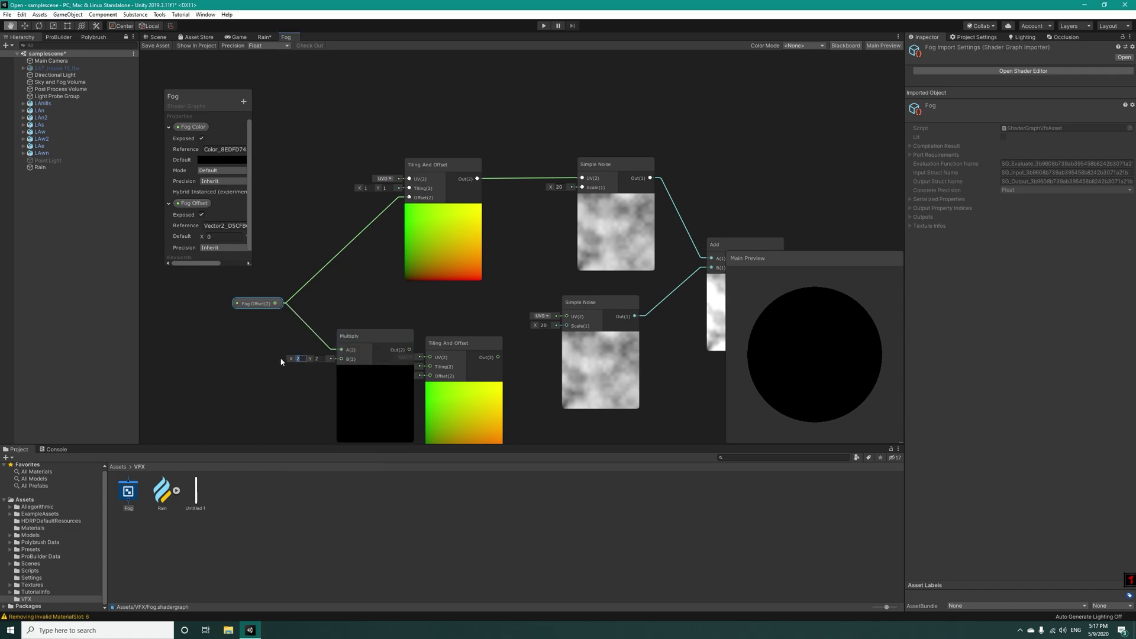
pyautogui.moveTo(367, 340); pyautogui.dragTo(336, 311)
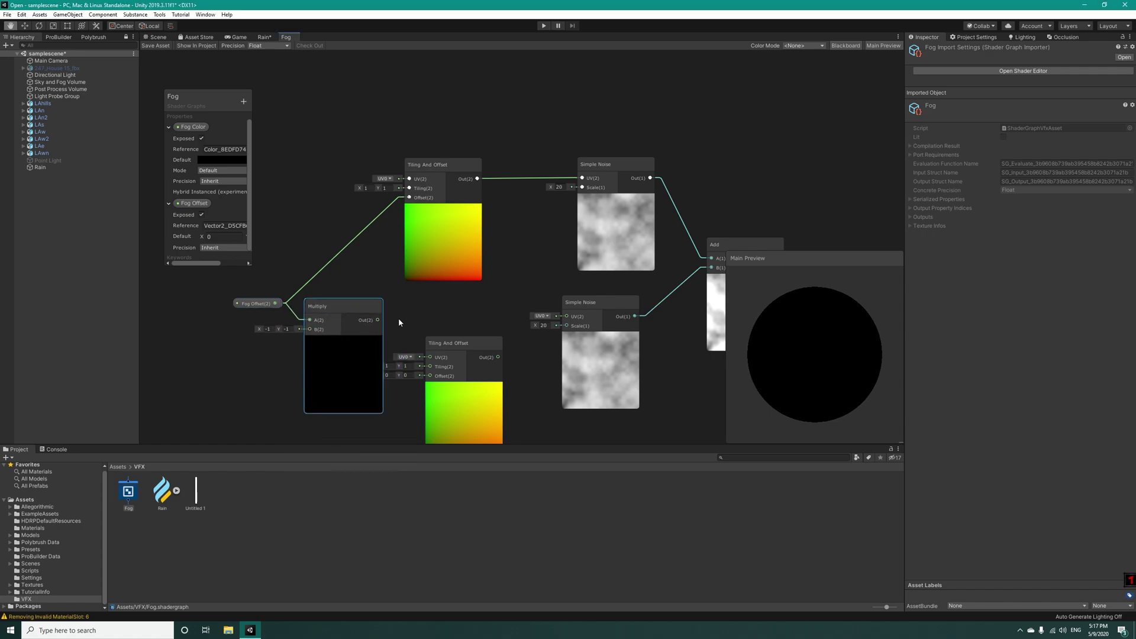
# Chain a second Multiply node after the first and feed its B input from a new Vector 1 node
pyautogui.moveTo(399, 320); pyautogui.dragTo(436, 266, button='middle')
pyautogui.moveTo(483, 290); pyautogui.dragTo(506, 282)
pyautogui.moveTo(417, 267); pyautogui.dragTo(449, 353)
pyautogui.write('mul')
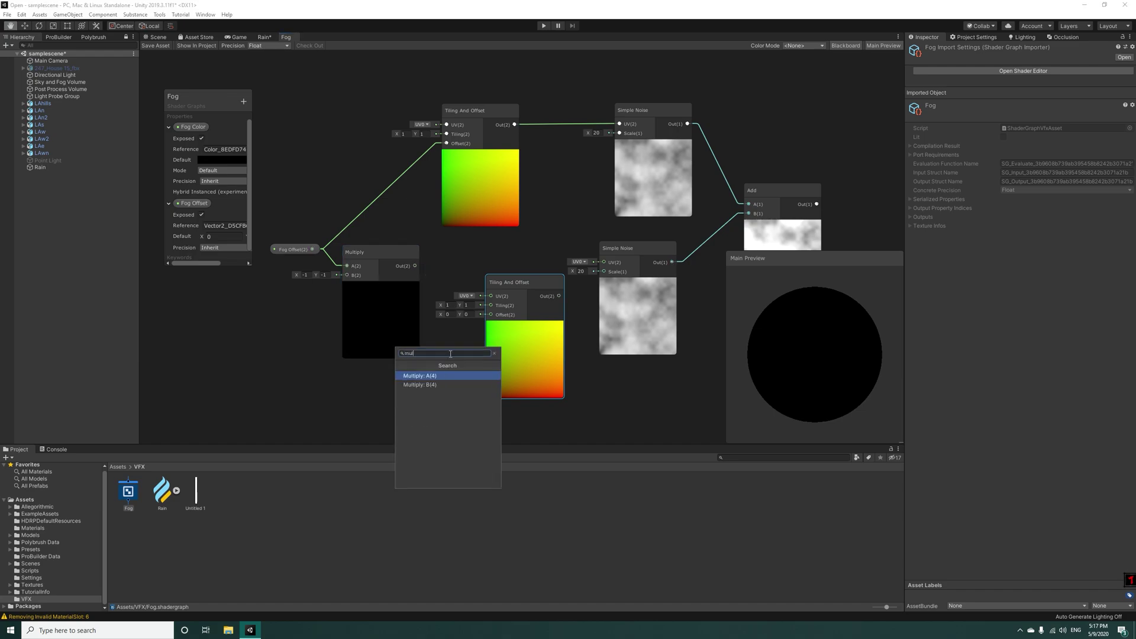
pyautogui.press('Return')
pyautogui.moveTo(400, 392); pyautogui.dragTo(398, 391)
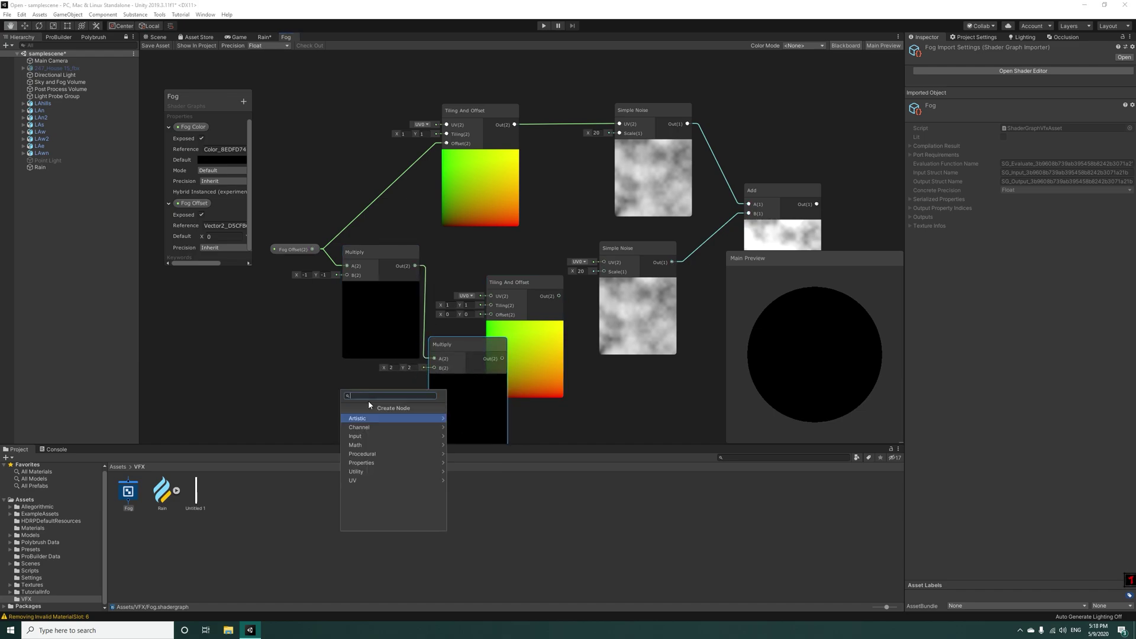
pyautogui.write('vect')
pyautogui.press('Return')
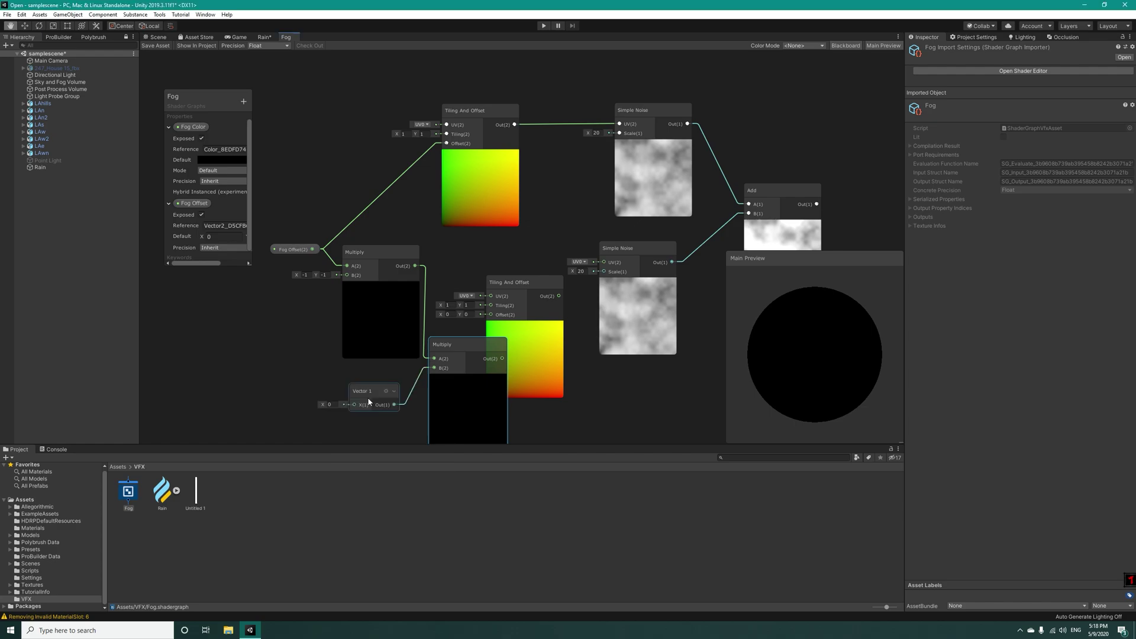
# Connect the second Multiply to the lower Tiling And Offset's UV, and that node's output to the lower Simple Noise's UV
pyautogui.moveTo(619, 257); pyautogui.dragTo(648, 264)
pyautogui.moveTo(541, 286); pyautogui.dragTo(633, 270)
pyautogui.moveTo(502, 359); pyautogui.dragTo(523, 288)
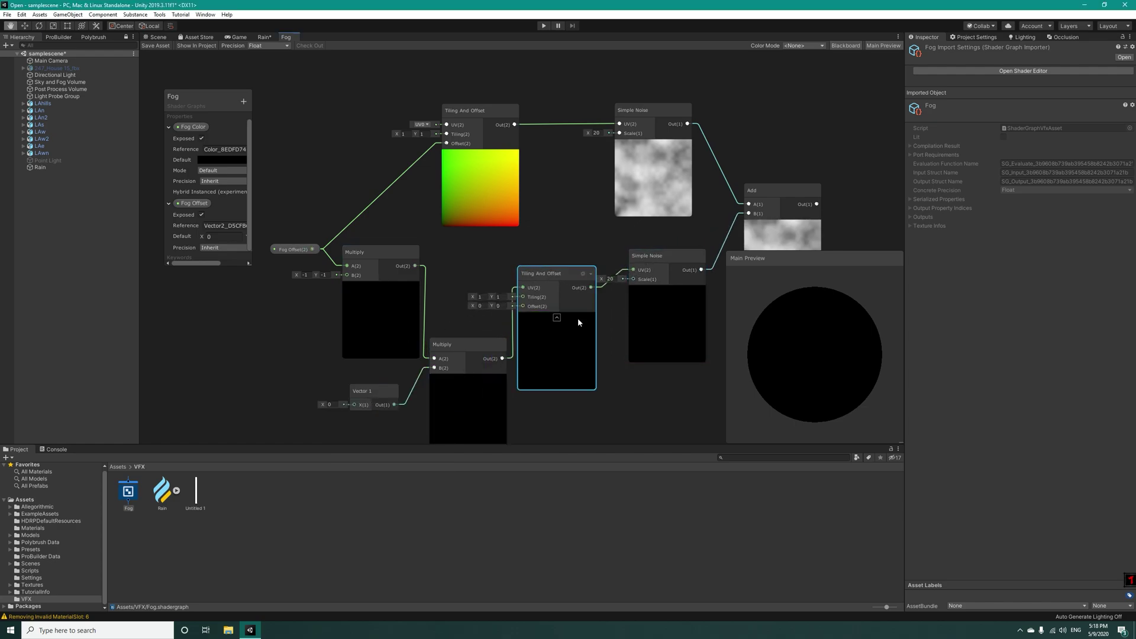
pyautogui.moveTo(627, 283); pyautogui.dragTo(591, 257, button='middle')
pyautogui.moveTo(610, 262); pyautogui.dragTo(627, 272)
# Set the Vector 1 node's value to 1 and shift the second Multiply node slightly up
pyautogui.moveTo(302, 380); pyautogui.dragTo(354, 342, button='middle')
pyautogui.moveTo(422, 319); pyautogui.dragTo(409, 335, button='middle')
pyautogui.moveTo(473, 296); pyautogui.dragTo(471, 283)
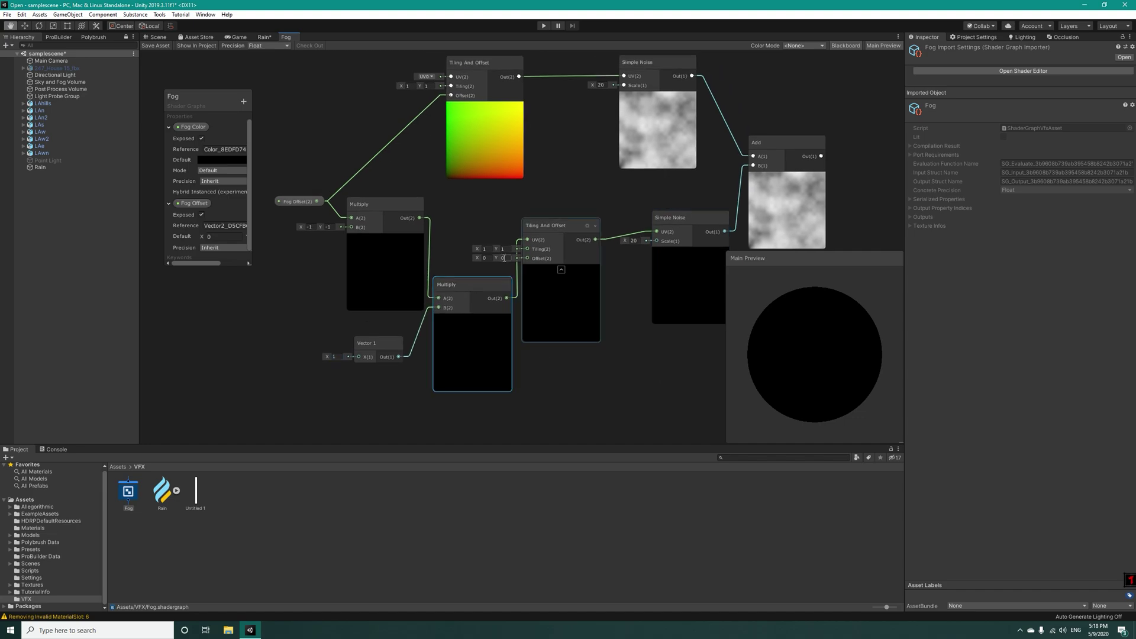
# Connect the second Multiply to the lower Tiling And Offset's Offset instead and delete its link to UV
pyautogui.moveTo(586, 226); pyautogui.dragTo(616, 246)
pyautogui.moveTo(508, 297); pyautogui.dragTo(556, 279)
pyautogui.click(543, 260)
pyautogui.press('Delete')
# Connect the Add node's output to a new Divide node and set its B value to 4
pyautogui.scroll(1, 656, 351)
pyautogui.moveTo(655, 351); pyautogui.dragTo(578, 395, button='middle')
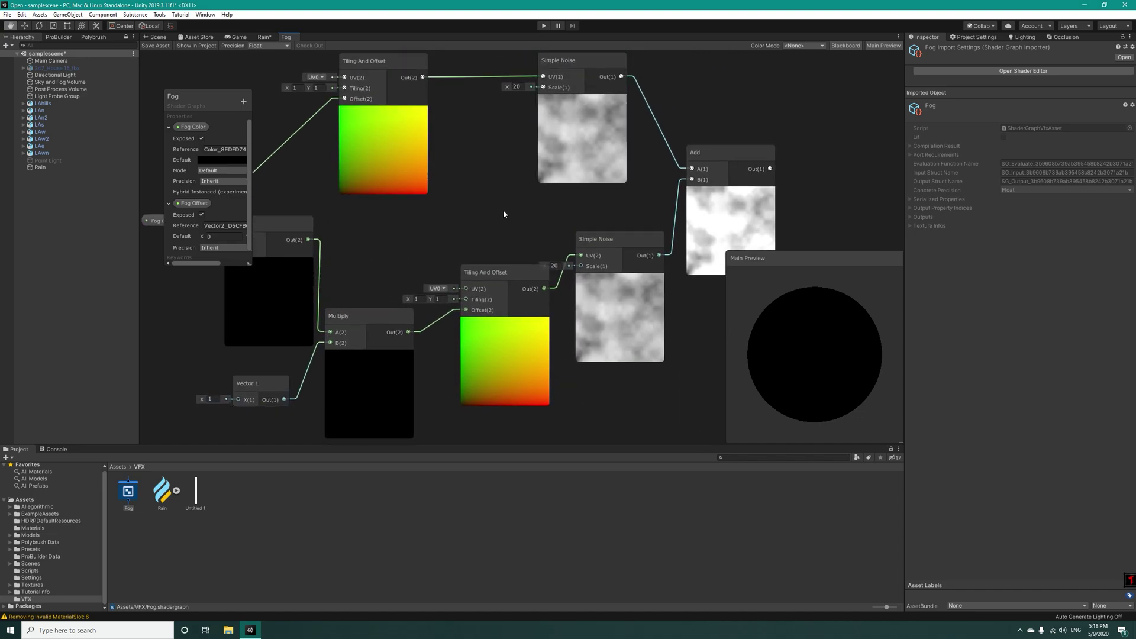
pyautogui.moveTo(258, 384); pyautogui.dragTo(324, 339, button='middle')
pyautogui.moveTo(886, 228); pyautogui.dragTo(551, 339, button='middle')
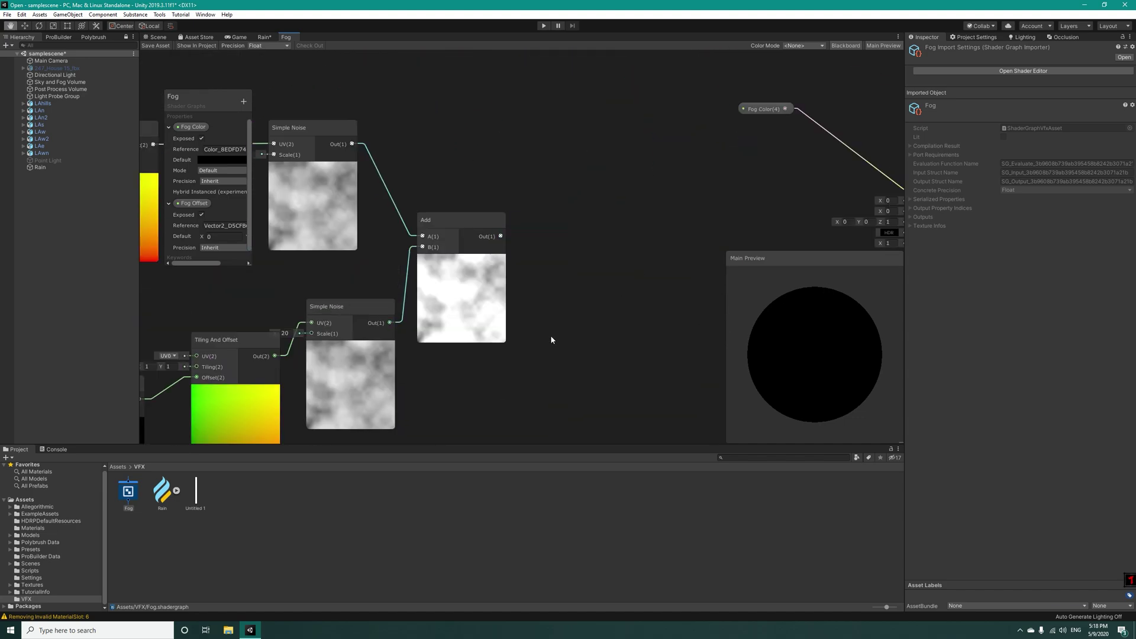
pyautogui.moveTo(500, 236); pyautogui.dragTo(532, 278)
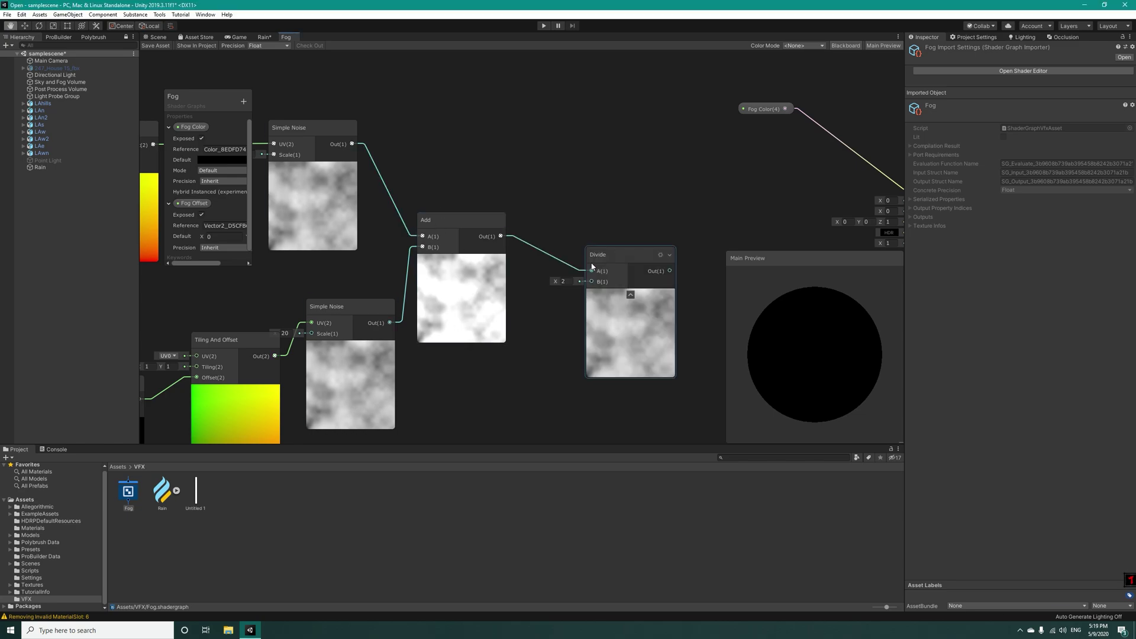
pyautogui.write('4')
# Pass the Divide output into a new Contrast node and set its Contrast to 2.3
pyautogui.moveTo(270, 255); pyautogui.dragTo(375, 251, button='middle')
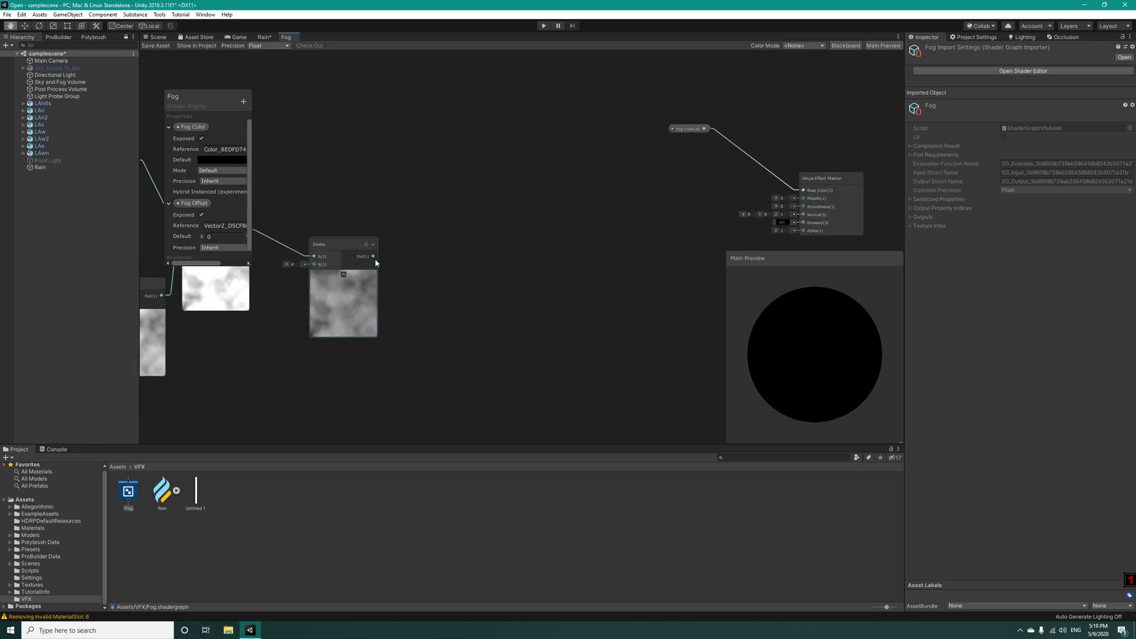
pyautogui.moveTo(373, 257); pyautogui.dragTo(462, 274)
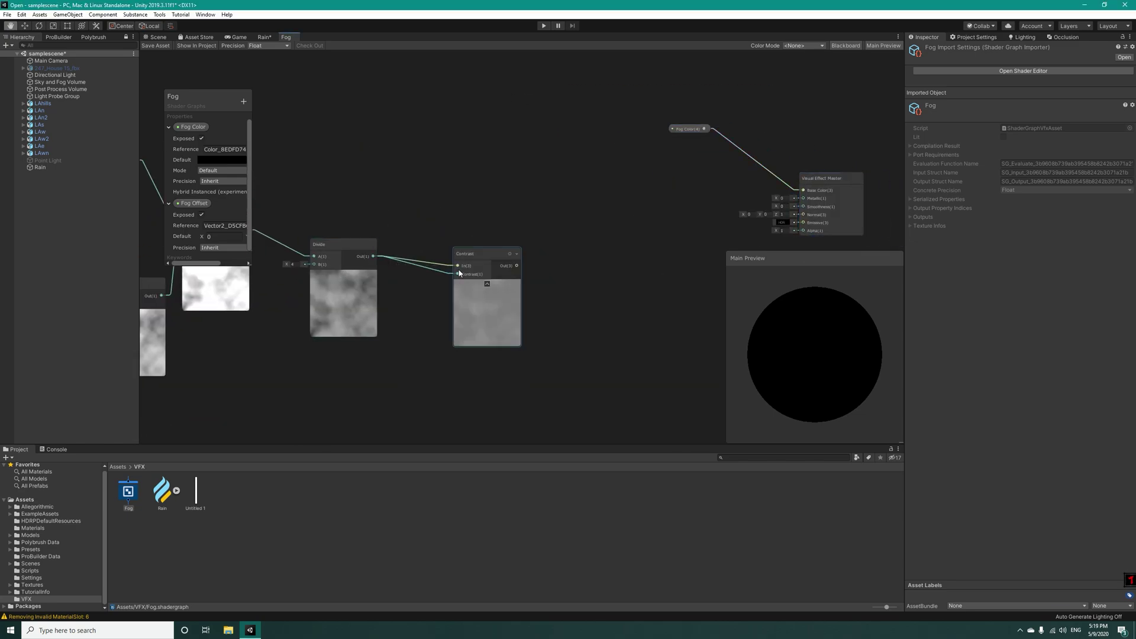
pyautogui.scroll(2, 451, 289)
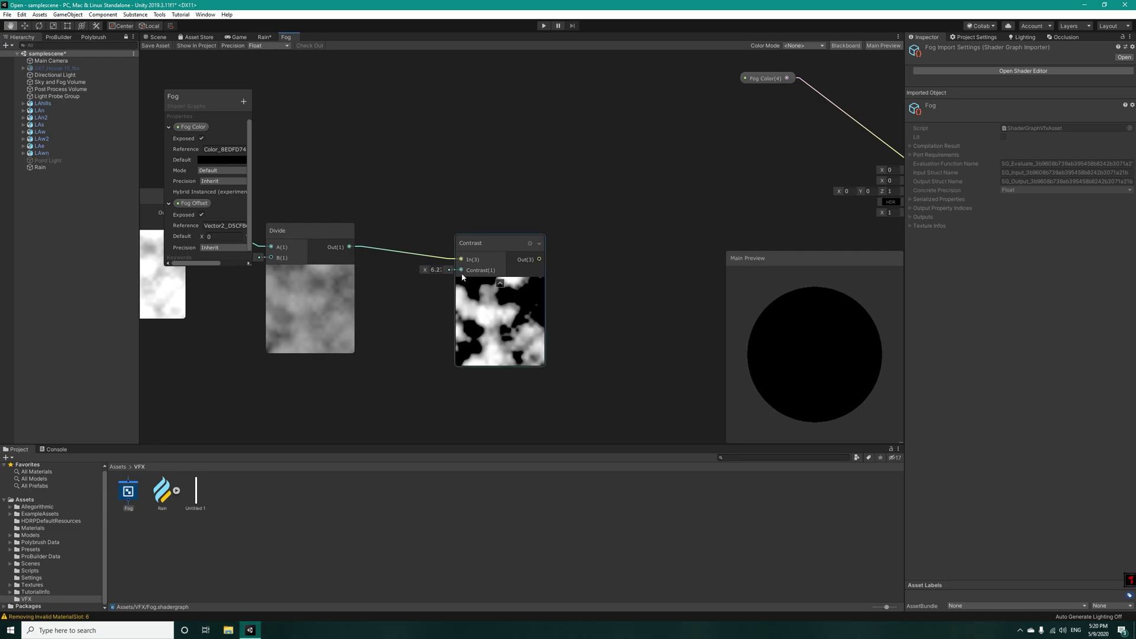
pyautogui.click(436, 270)
pyautogui.write('2.3')
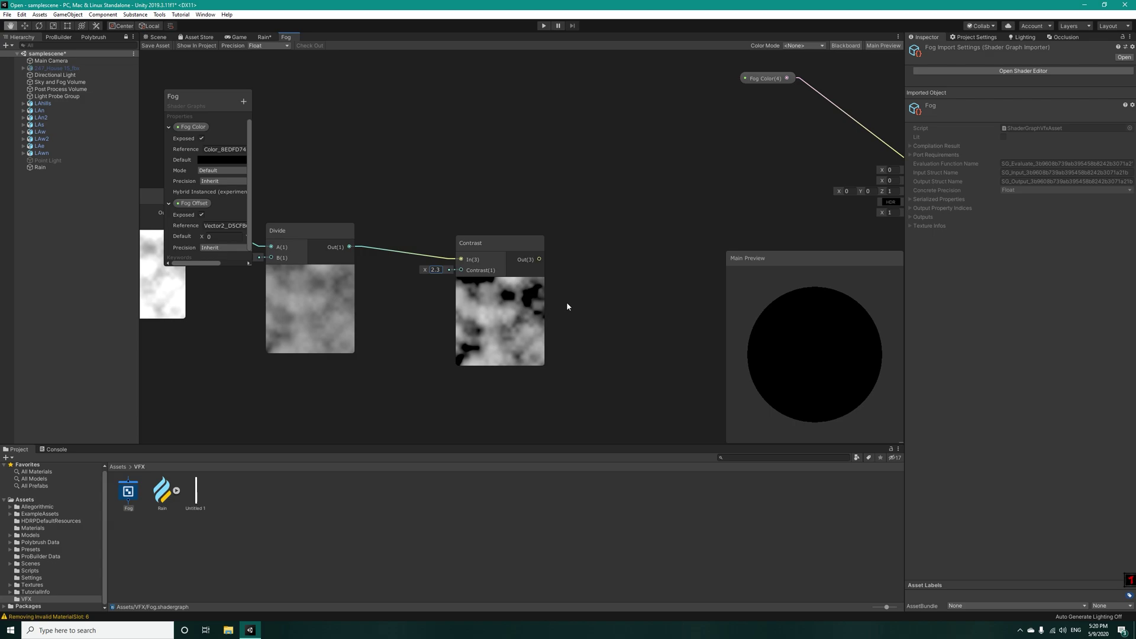
pyautogui.scroll(-3, 567, 307)
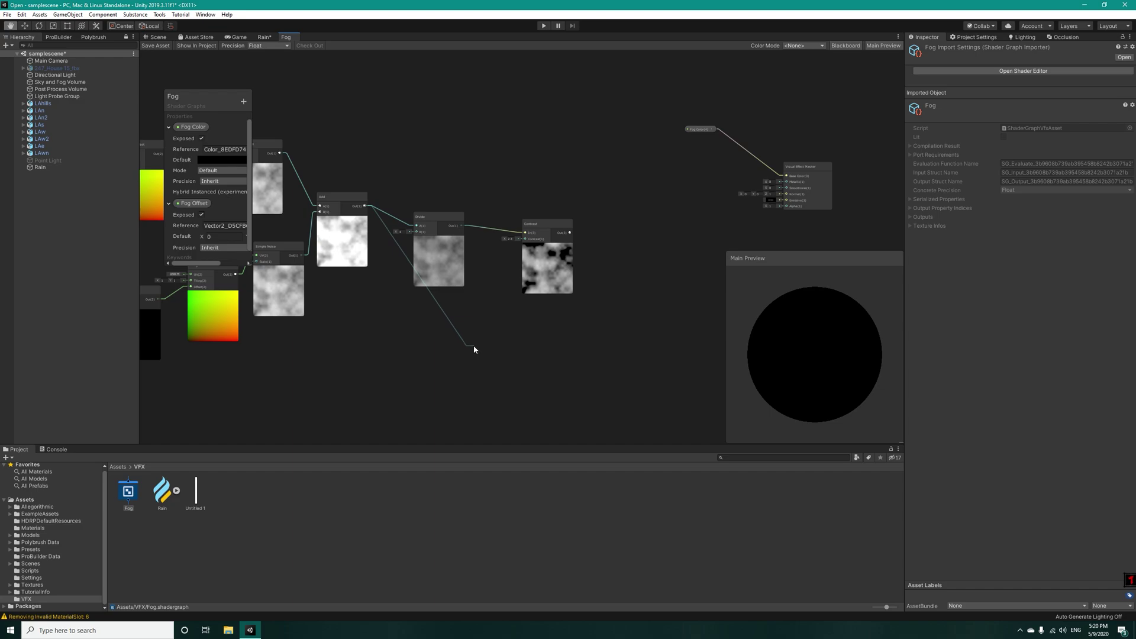
pyautogui.moveTo(473, 347); pyautogui.dragTo(473, 347)
pyautogui.click(510, 330)
# Add a Voronoi node in the empty area below the noise chain
pyautogui.scroll(1, 480, 348)
pyautogui.moveTo(418, 426); pyautogui.dragTo(454, 341, button='middle')
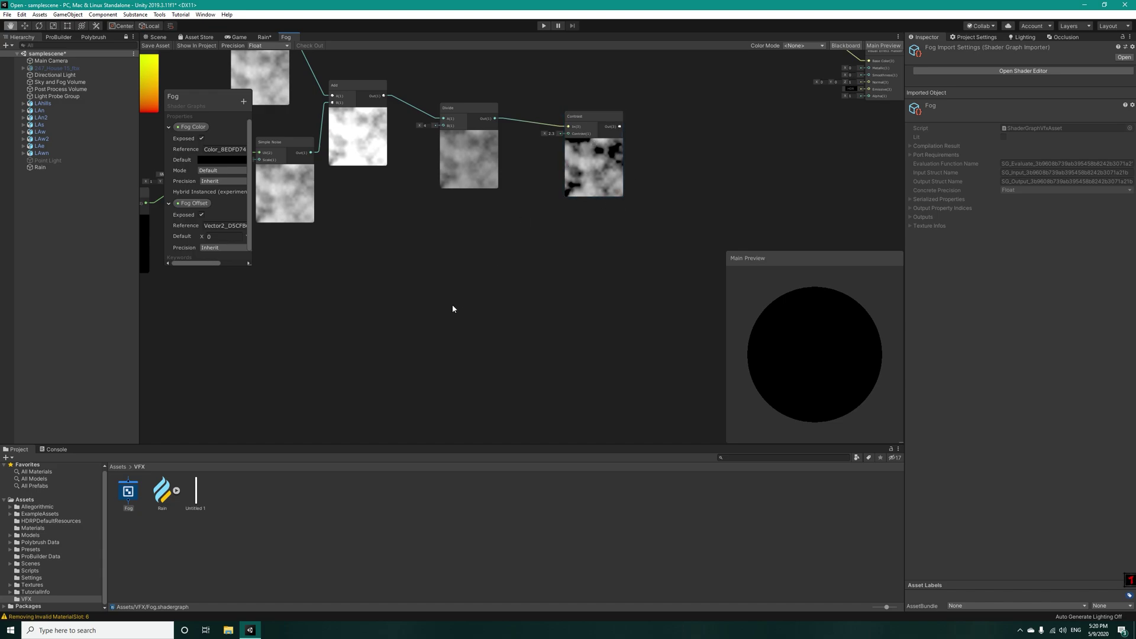
pyautogui.press('space')
pyautogui.write('voronoi')
pyautogui.press('Return')
# Set the Voronoi node's Angle Offset to 0 and Cell Density to 1
pyautogui.scroll(3, 503, 344)
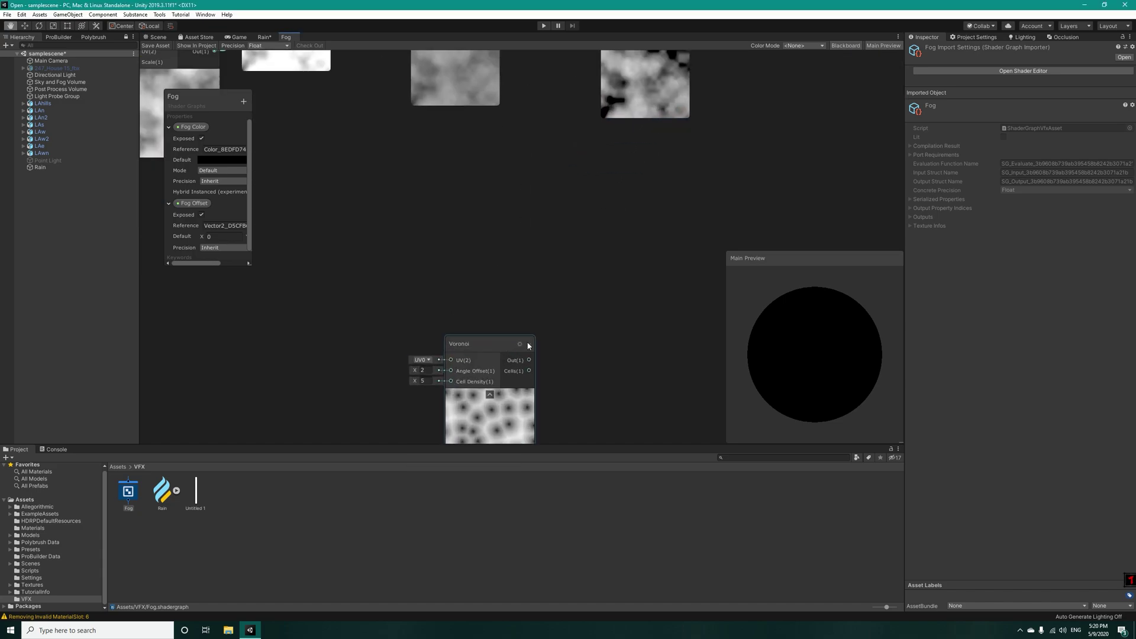
pyautogui.moveTo(528, 346); pyautogui.dragTo(527, 271, button='middle')
pyautogui.write('0')
pyautogui.click(429, 306)
pyautogui.write('1')
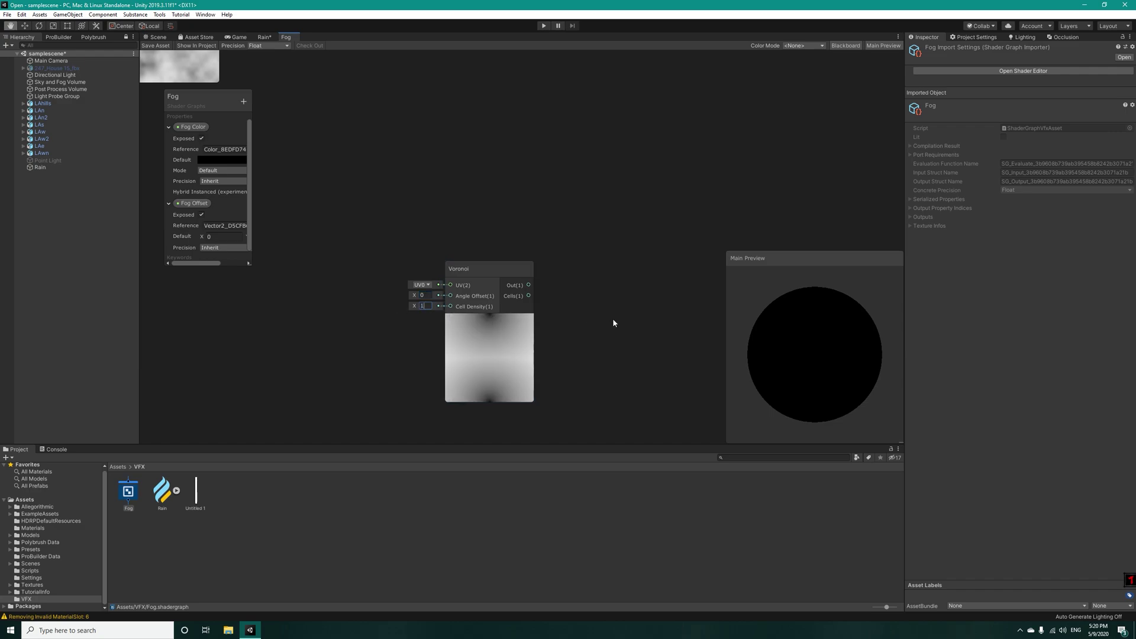
# Feed the Voronoi node's UV from a new Tiling And Offset node and set its Offset Y to 0.5
pyautogui.moveTo(613, 319); pyautogui.dragTo(625, 282, button='middle')
pyautogui.press('space')
pyautogui.write('tiloi')
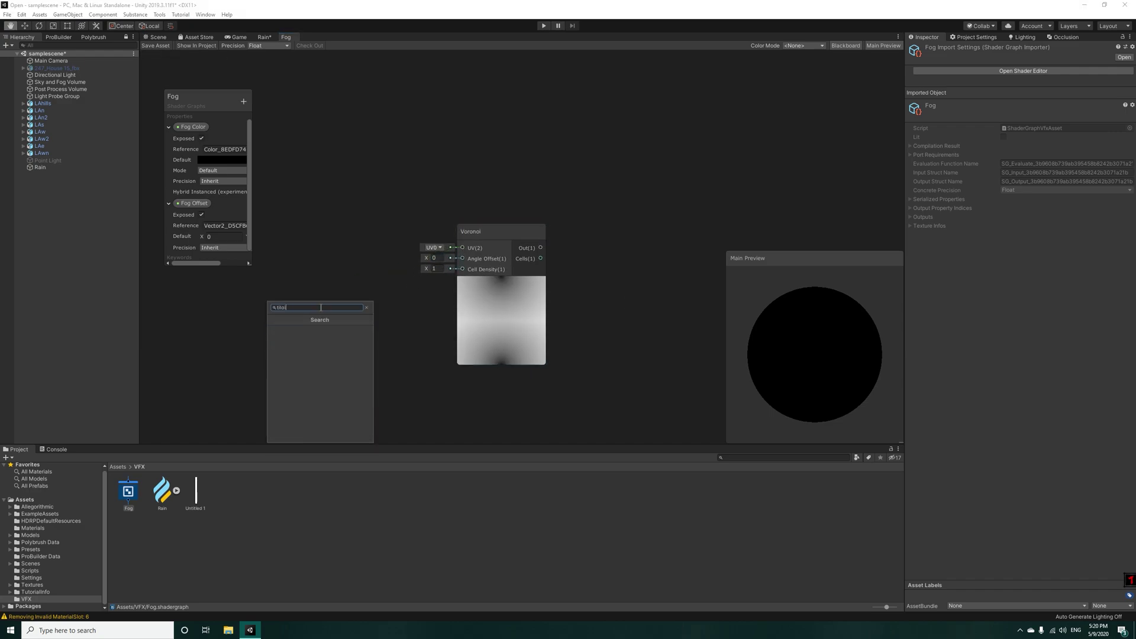
pyautogui.press('Return')
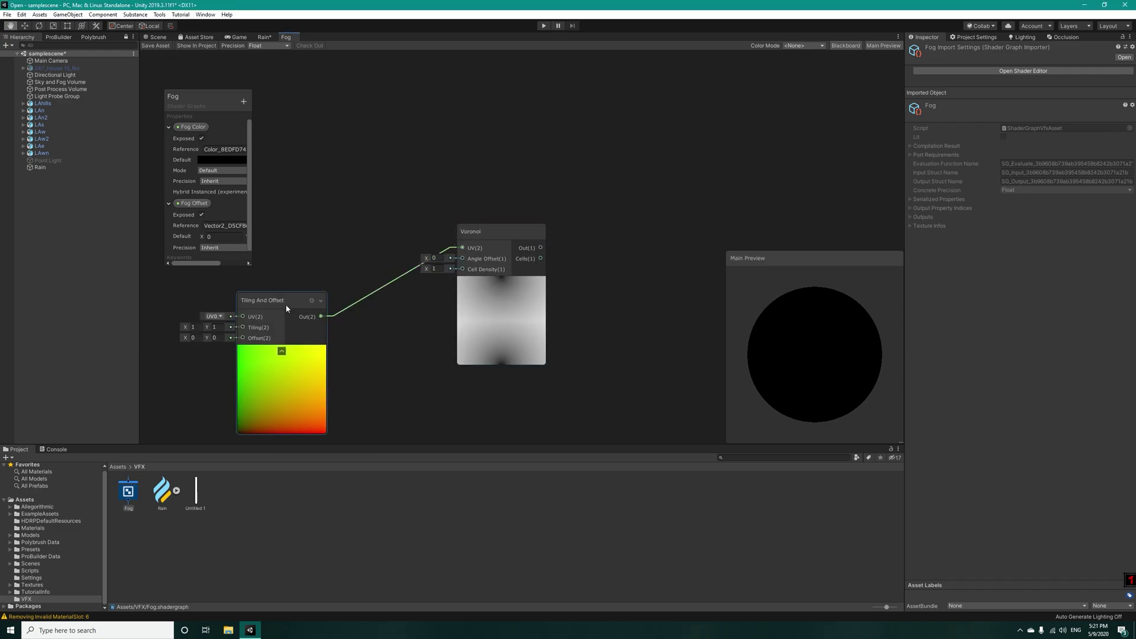
pyautogui.moveTo(286, 308); pyautogui.dragTo(334, 270)
pyautogui.write('0.5')
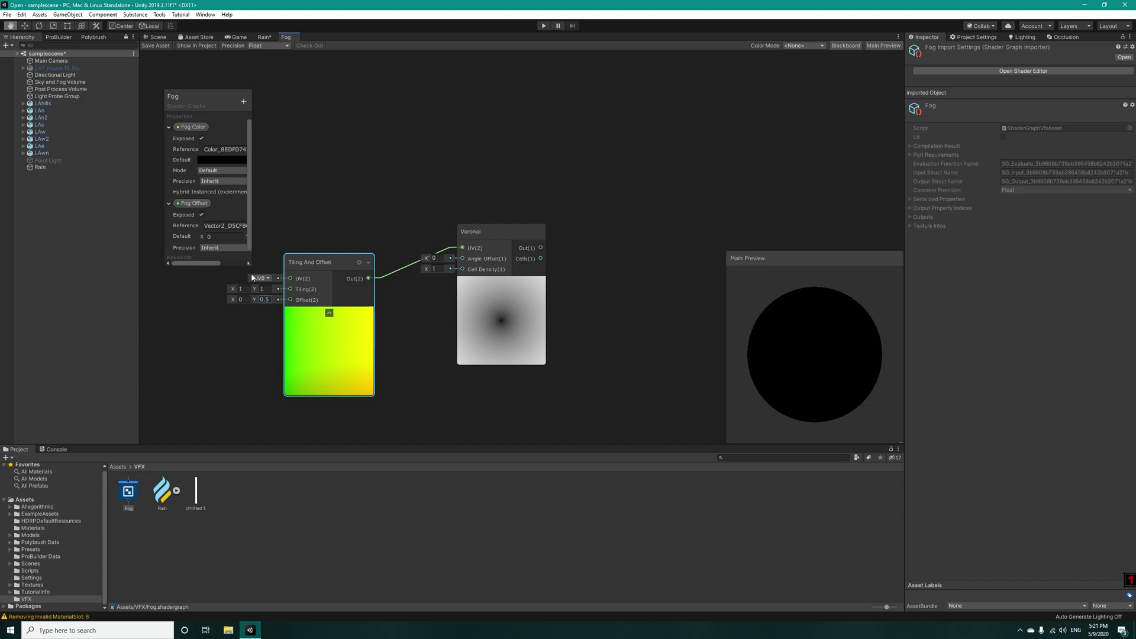
# Pass the Voronoi output into a new Power node and set its B value to 0.03
pyautogui.moveTo(640, 233); pyautogui.dragTo(640, 232)
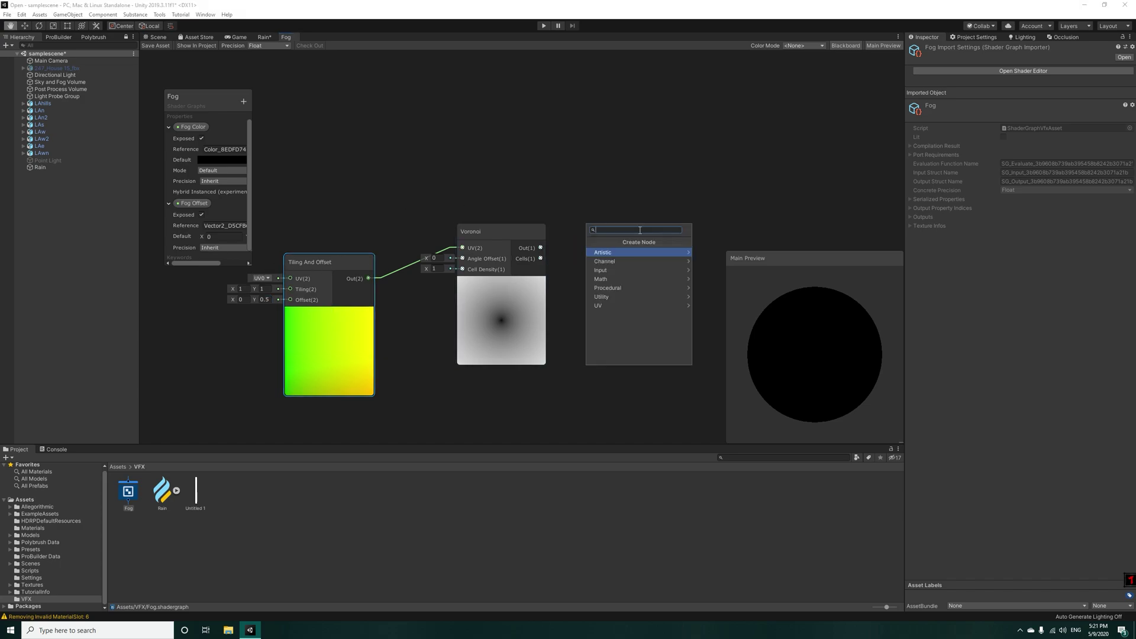
pyautogui.press('Return')
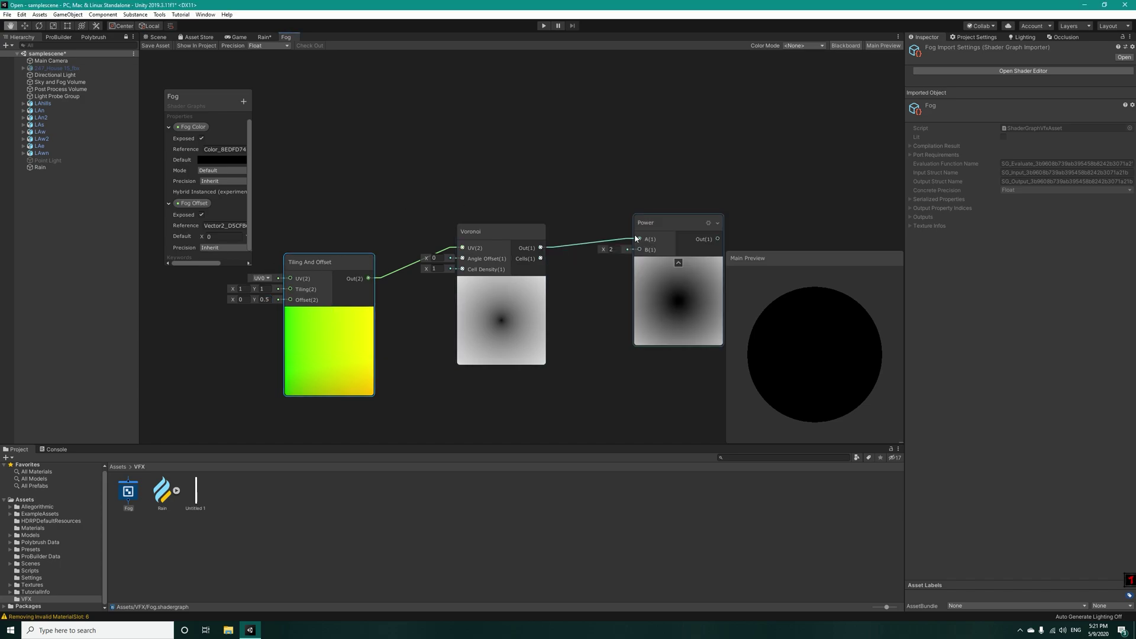
pyautogui.write('0.03')
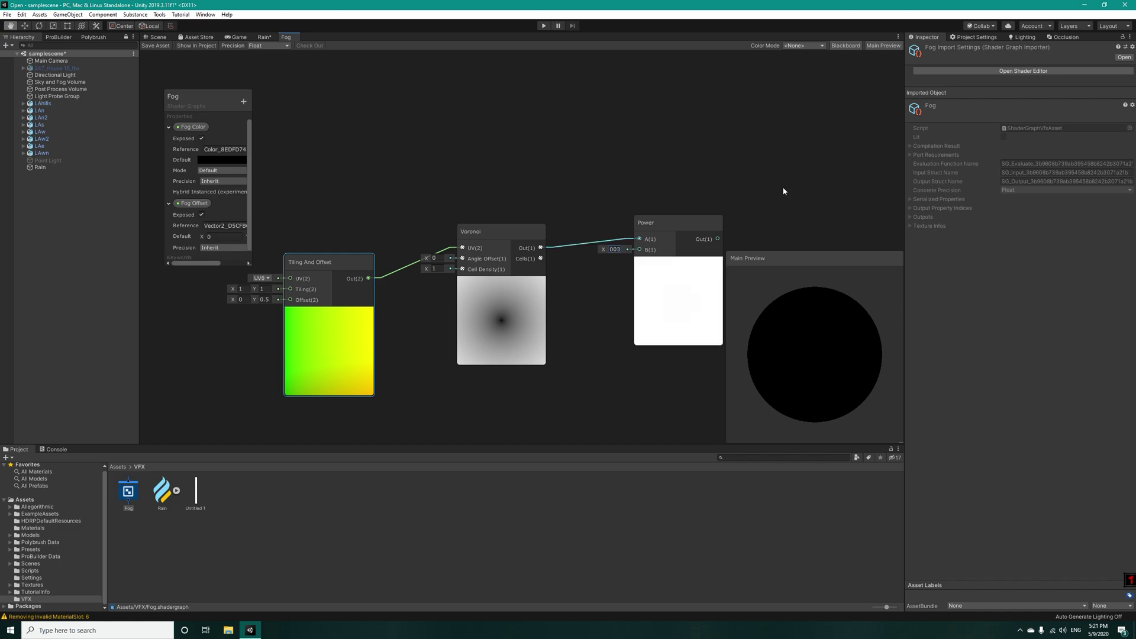
# Connect the Power node's output to a new One Minus node
pyautogui.moveTo(784, 192); pyautogui.dragTo(567, 272, button='middle')
pyautogui.press('space')
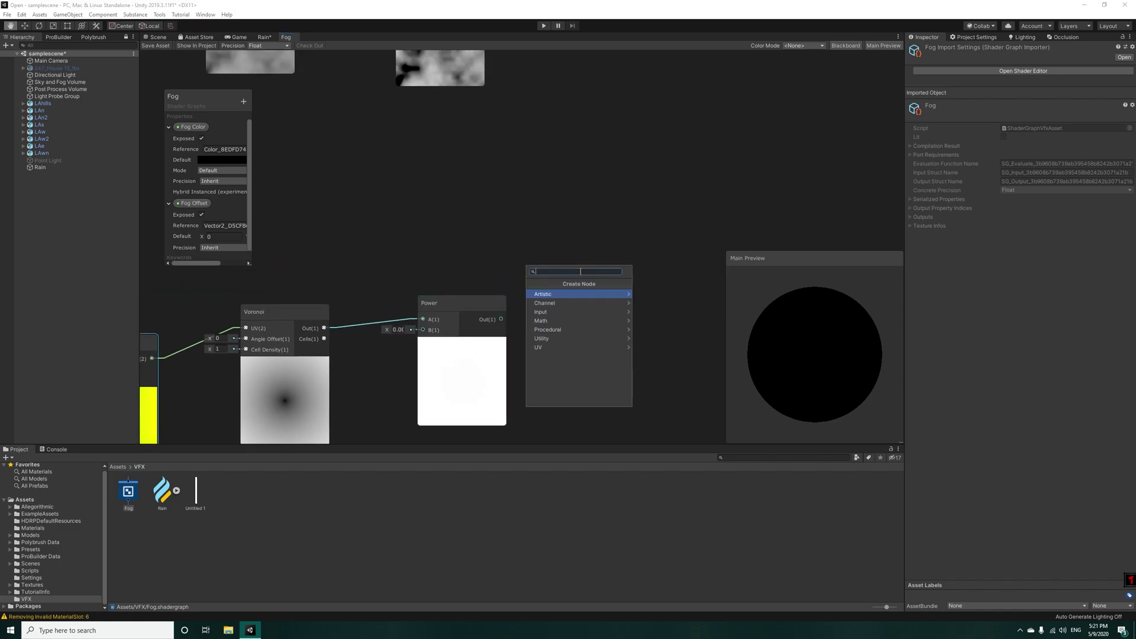
pyautogui.press('Return')
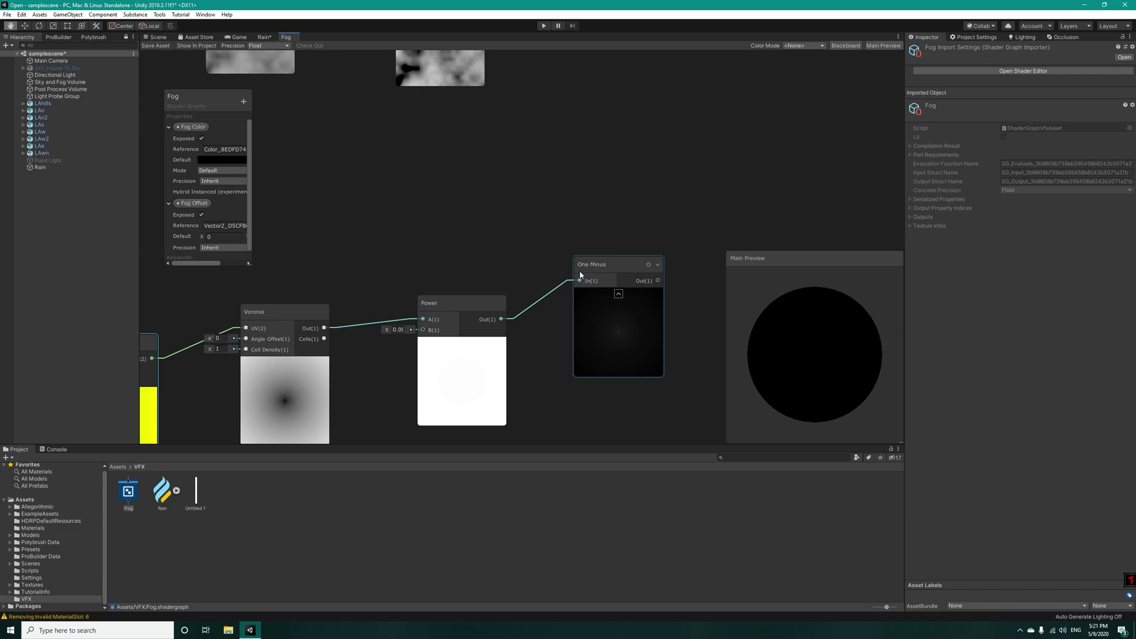
# Add a Multiply node that combines the Contrast output as A with the One Minus output as B
pyautogui.scroll(-2, 575, 275)
pyautogui.moveTo(575, 276); pyautogui.dragTo(472, 364, button='middle')
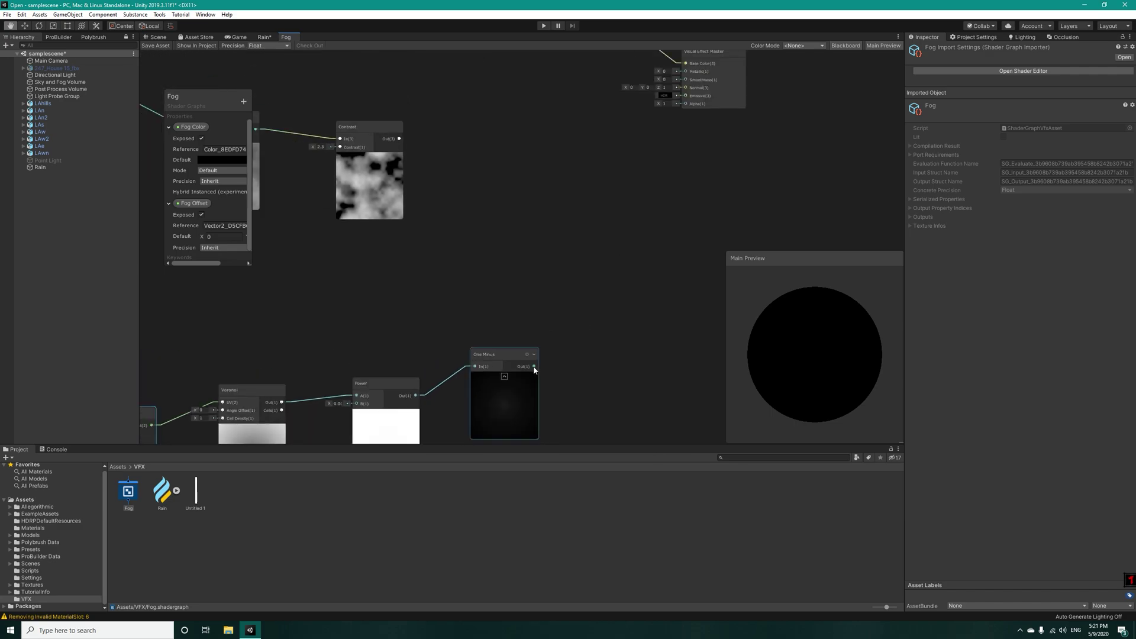
pyautogui.moveTo(535, 367); pyautogui.dragTo(573, 275)
pyautogui.write('mul')
pyautogui.press('Down')
pyautogui.press('Return')
pyautogui.moveTo(399, 139); pyautogui.dragTo(568, 192)
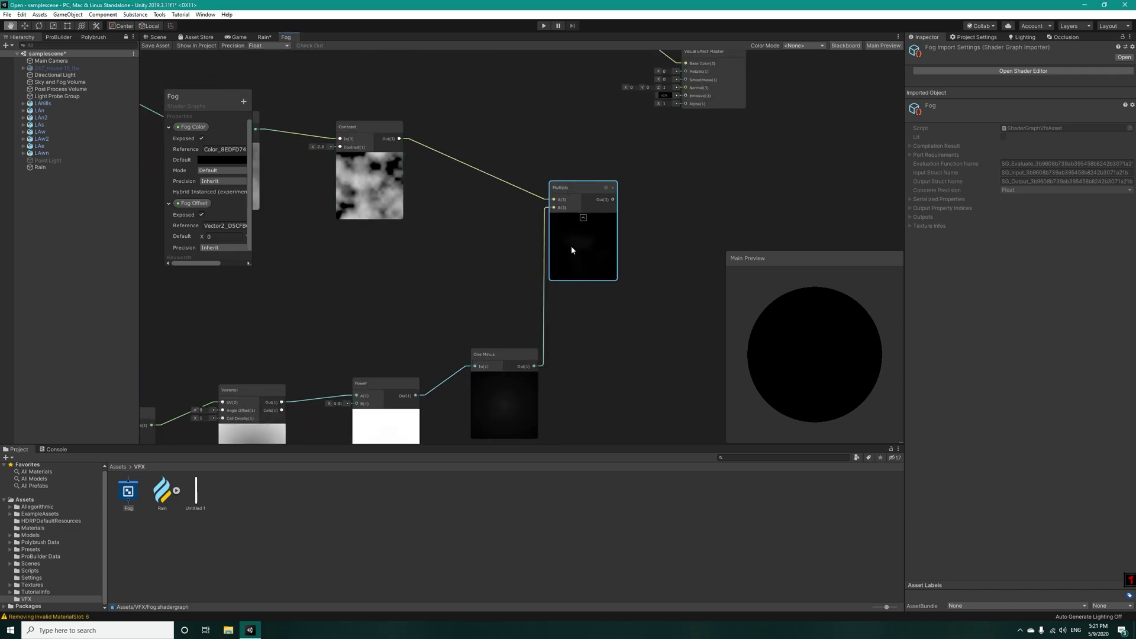
# Move the Visual Effect Master and Fog Color nodes farther along the graph, past the Multiply node
pyautogui.moveTo(571, 251); pyautogui.dragTo(476, 306, button='middle')
pyautogui.moveTo(598, 106); pyautogui.dragTo(679, 154)
pyautogui.moveTo(484, 59); pyautogui.dragTo(568, 165)
pyautogui.moveTo(545, 266); pyautogui.dragTo(595, 160, button='middle')
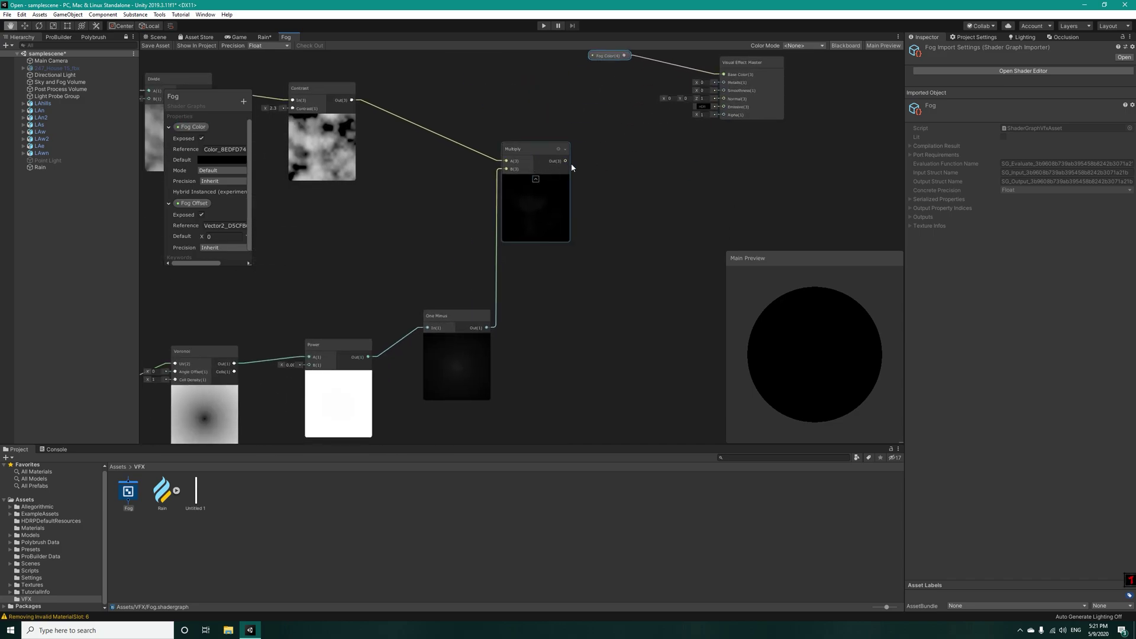
# Pass the Multiply output into a second Multiply node and drive its B input with a Vector 1 node of 10
pyautogui.moveTo(631, 195); pyautogui.dragTo(596, 255)
pyautogui.press('Return')
pyautogui.write('vec')
pyautogui.press('Return')
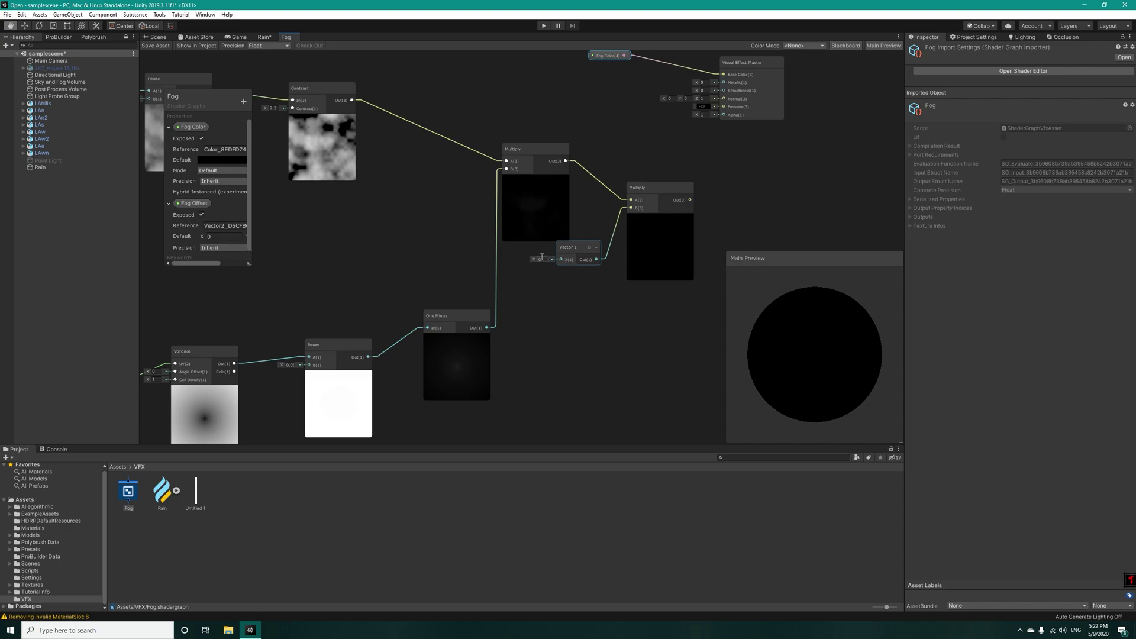
pyautogui.click(541, 259)
pyautogui.write('10')
pyautogui.press('Return')
# Shift the Fog Color and Visual Effect Master nodes away from the second Multiply and connect its output to the master's Alpha
pyautogui.moveTo(717, 114); pyautogui.dragTo(649, 143, button='middle')
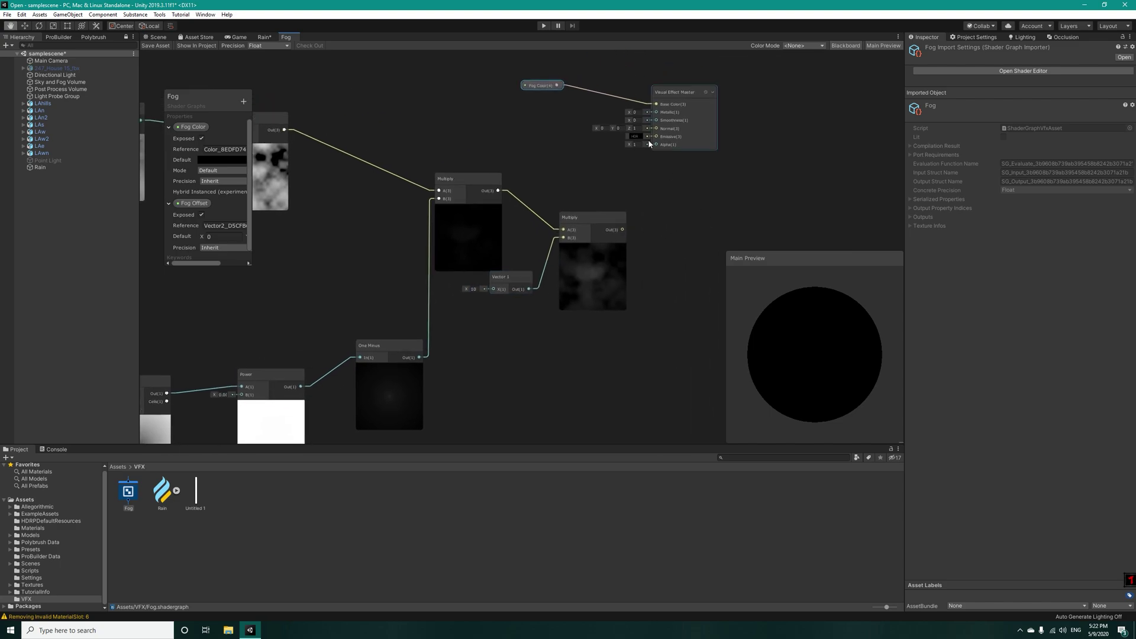
pyautogui.moveTo(515, 71); pyautogui.dragTo(681, 97)
pyautogui.moveTo(680, 94); pyautogui.dragTo(761, 157)
# Review the whole Fog shader graph and inspect the current fog particles in the scene
pyautogui.scroll(-3, 655, 242)
pyautogui.scroll(-5, 645, 89)
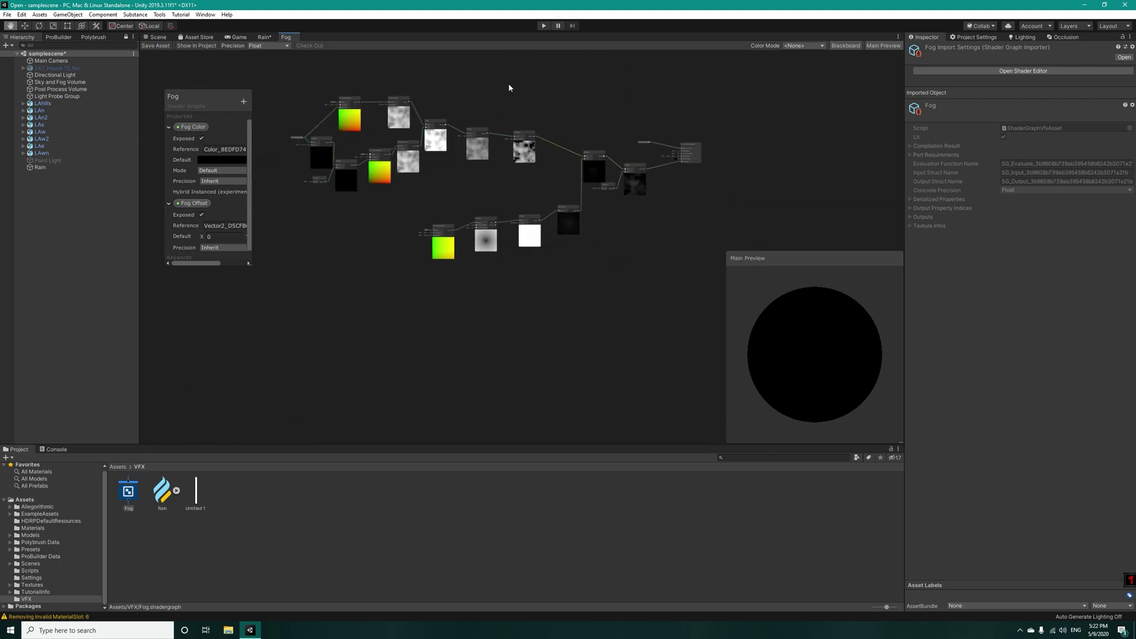
pyautogui.scroll(3, 509, 86)
pyautogui.moveTo(506, 112); pyautogui.dragTo(515, 163, button='middle')
pyautogui.moveTo(384, 414); pyautogui.dragTo(592, 268)
pyautogui.moveTo(592, 267); pyautogui.dragTo(410, 244, button='middle')
pyautogui.scroll(2, 410, 244)
pyautogui.moveTo(514, 279); pyautogui.dragTo(512, 287)
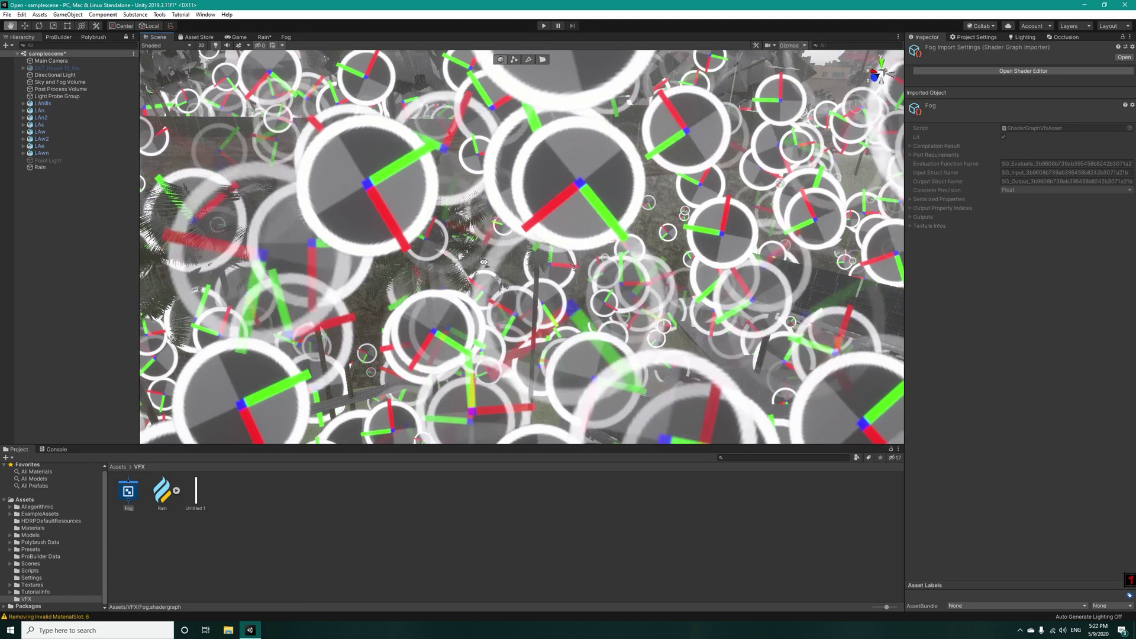
pyautogui.moveTo(485, 262); pyautogui.dragTo(700, 210, button='right')
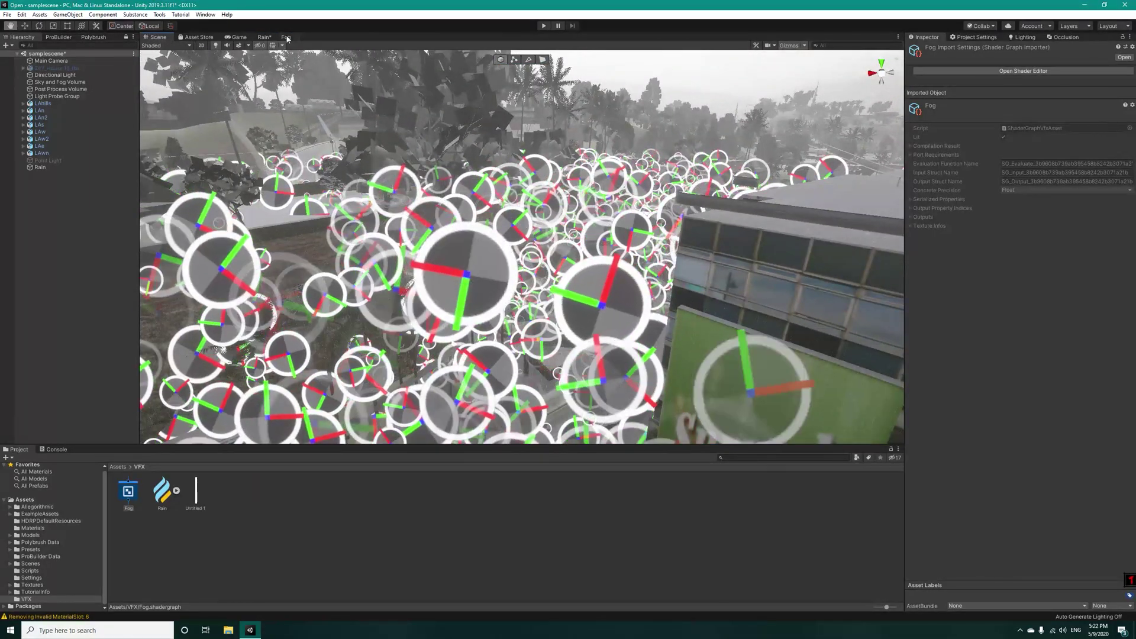
# In the Rain effect's fog output, clear the Base Color Map to None and assign the Fog shader graph
pyautogui.click(287, 37)
pyautogui.click(264, 37)
pyautogui.click(669, 278)
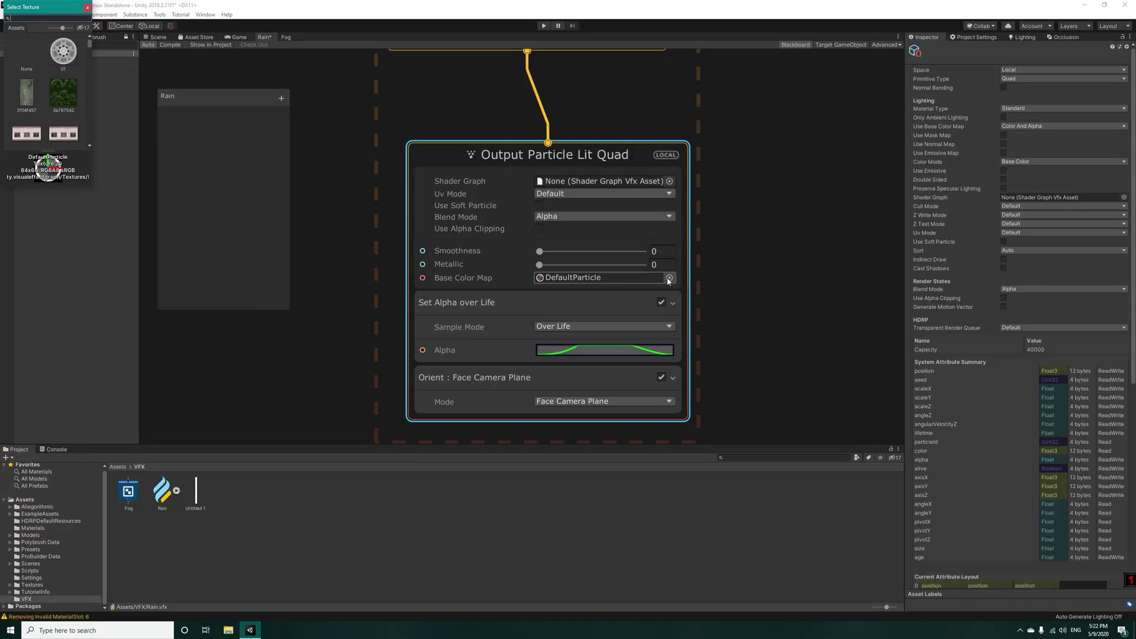
pyautogui.write('non')
pyautogui.doubleClick(20, 63)
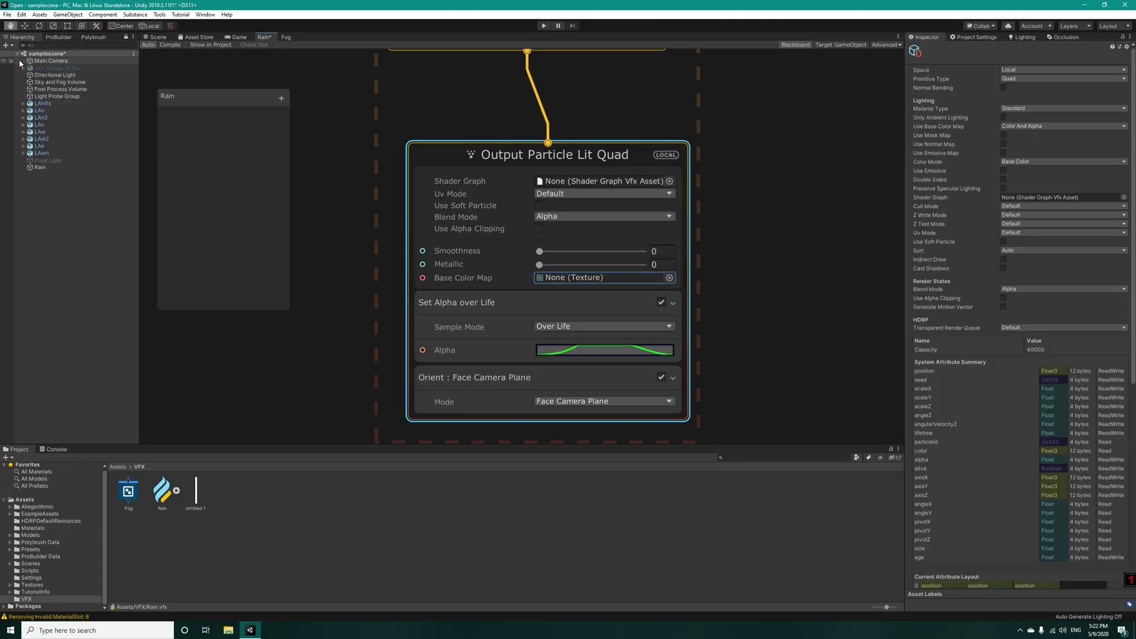
pyautogui.moveTo(128, 491); pyautogui.dragTo(598, 181)
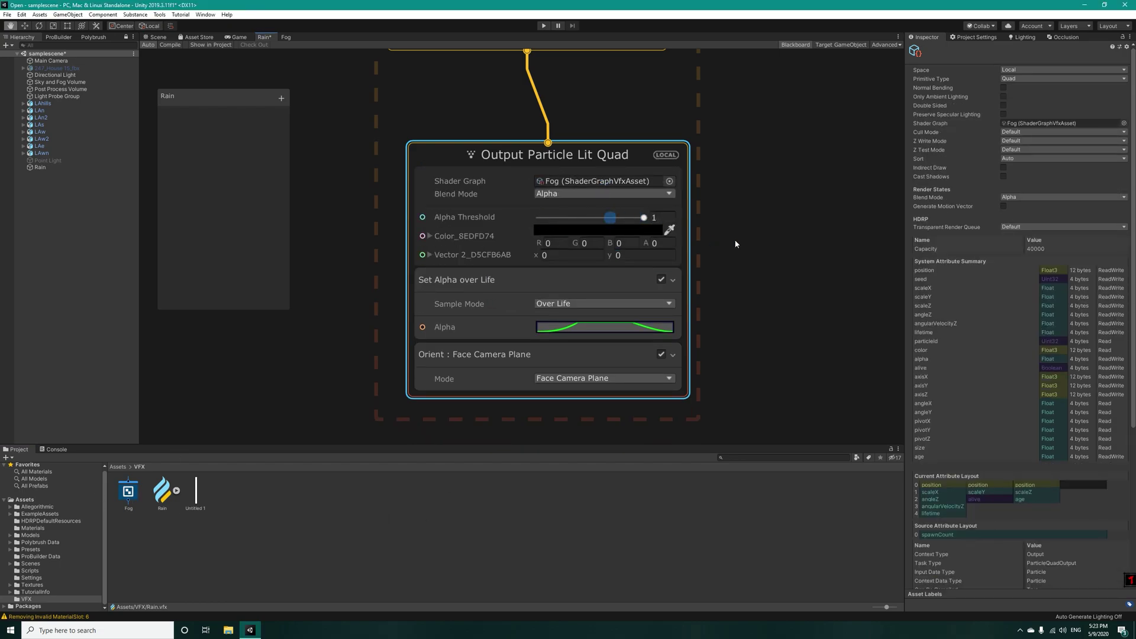
# Set the fog output's exposed color to white, with R, G and B at 1
pyautogui.moveTo(397, 159); pyautogui.dragTo(417, 186, button='middle')
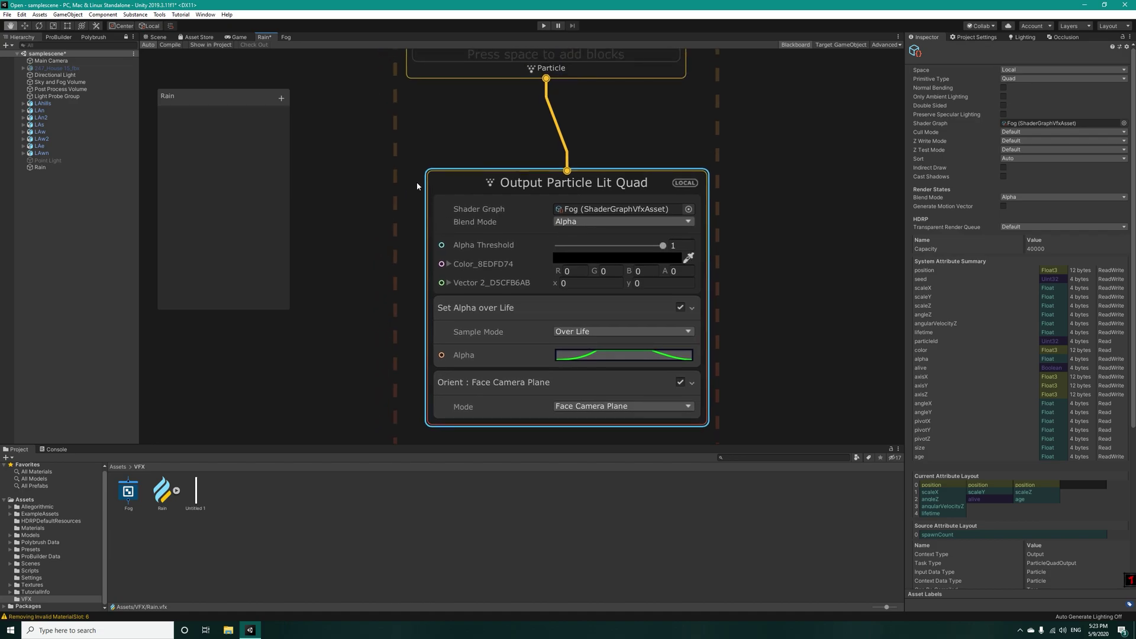
pyautogui.click(573, 260)
pyautogui.moveTo(37, 80); pyautogui.dragTo(28, 57)
pyautogui.click(102, 8)
# Inspect the look of the fog in the scene from several angles
pyautogui.click(155, 38)
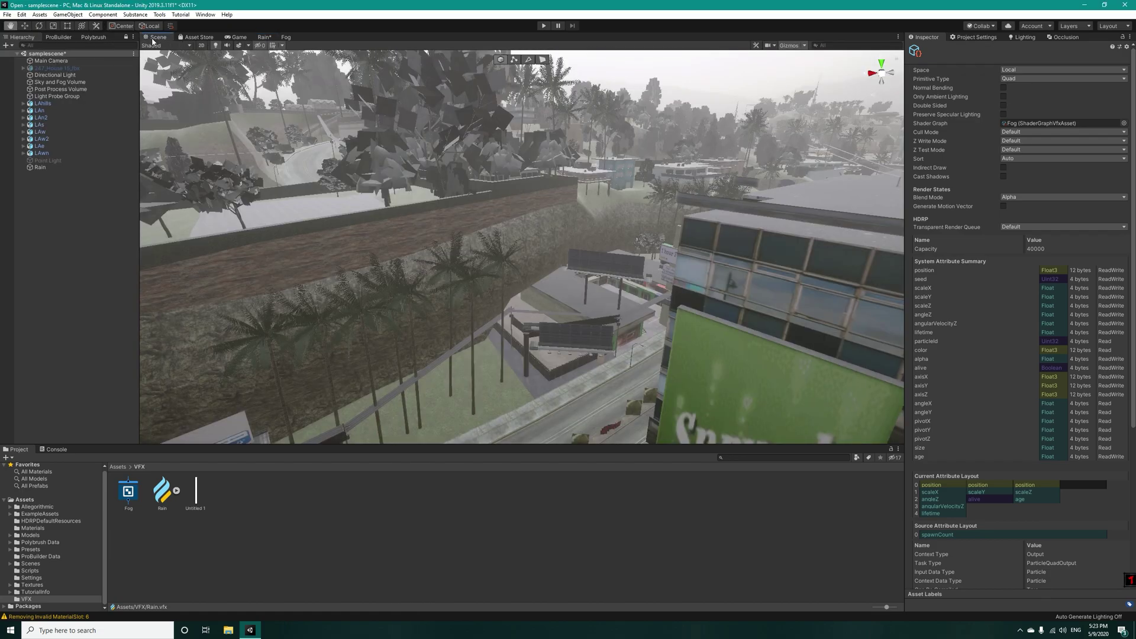
pyautogui.moveTo(497, 259); pyautogui.dragTo(515, 259, button='right')
pyautogui.keyDown('alt'); pyautogui.moveTo(517, 261); pyautogui.dragTo(534, 241); pyautogui.keyUp('alt')
pyautogui.moveTo(534, 240); pyautogui.dragTo(507, 241, button='right')
pyautogui.keyDown('alt'); pyautogui.moveTo(605, 266); pyautogui.dragTo(391, 275); pyautogui.keyUp('alt')
pyautogui.moveTo(391, 274); pyautogui.dragTo(549, 246, button='right')
# Examine the fog output's Vector 2 input and how Fog Offset feeds the noise nodes in the Fog shader graph
pyautogui.click(265, 37)
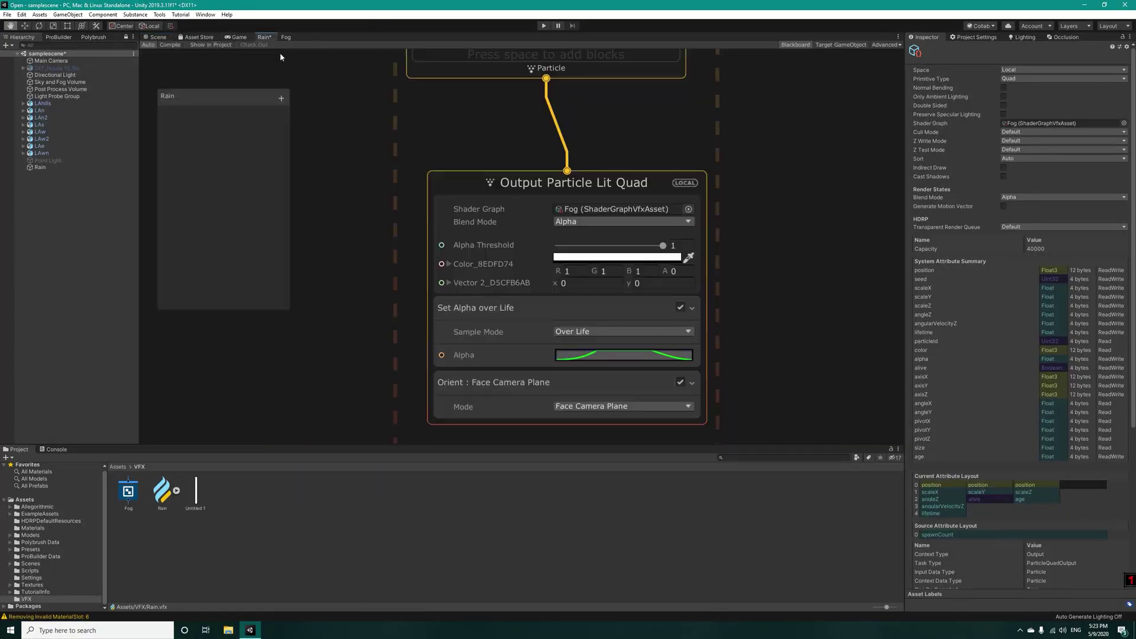
pyautogui.scroll(3, 513, 261)
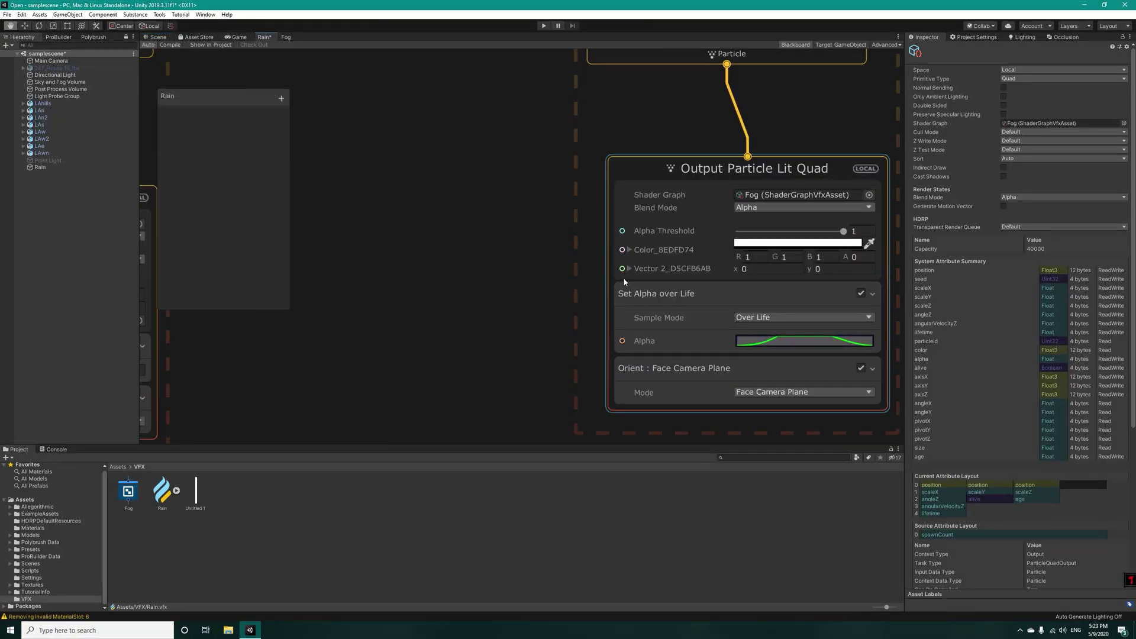
pyautogui.moveTo(468, 278); pyautogui.dragTo(542, 290, button='middle')
pyautogui.click(288, 37)
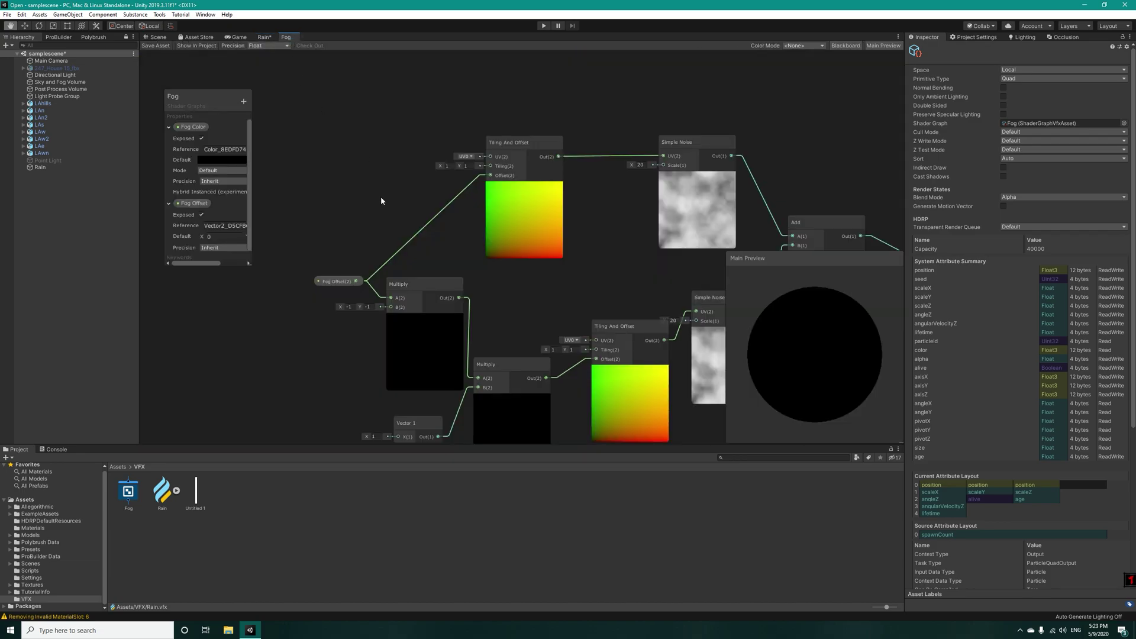
pyautogui.moveTo(381, 198); pyautogui.dragTo(492, 175, button='middle')
pyautogui.scroll(1, 451, 260)
# In the Rain effect graph, create an exposed float property Time Scale of 0.1 and multiply it with a Total Time node
pyautogui.click(265, 38)
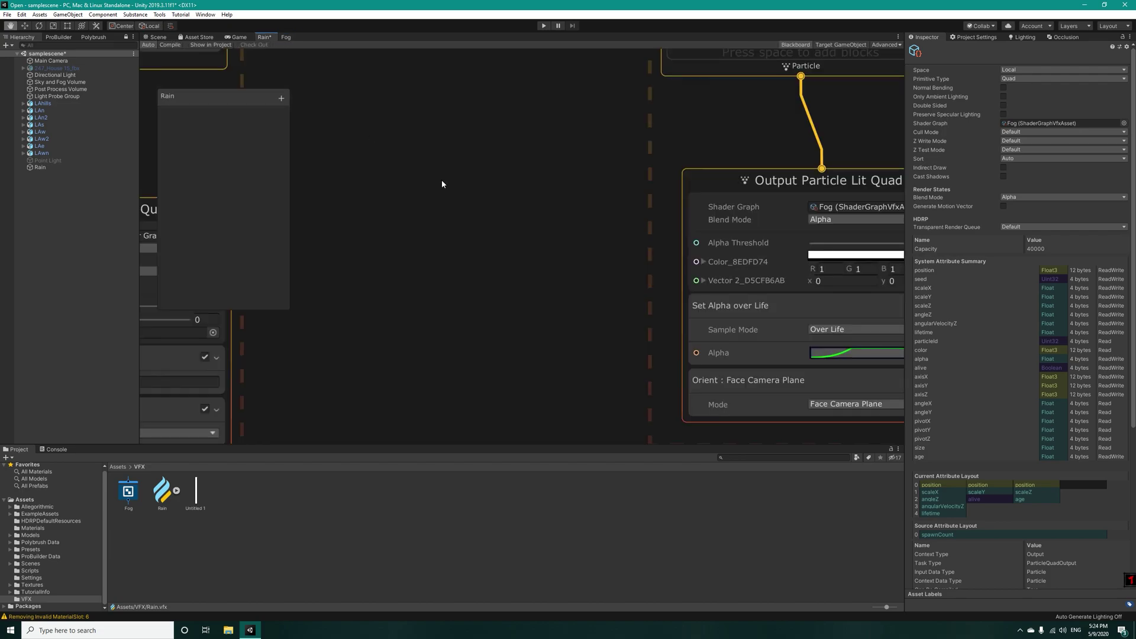
pyautogui.scroll(2, 479, 256)
pyautogui.scroll(-3, 473, 289)
pyautogui.moveTo(483, 272); pyautogui.dragTo(506, 241, button='middle')
pyautogui.rightClick(406, 227)
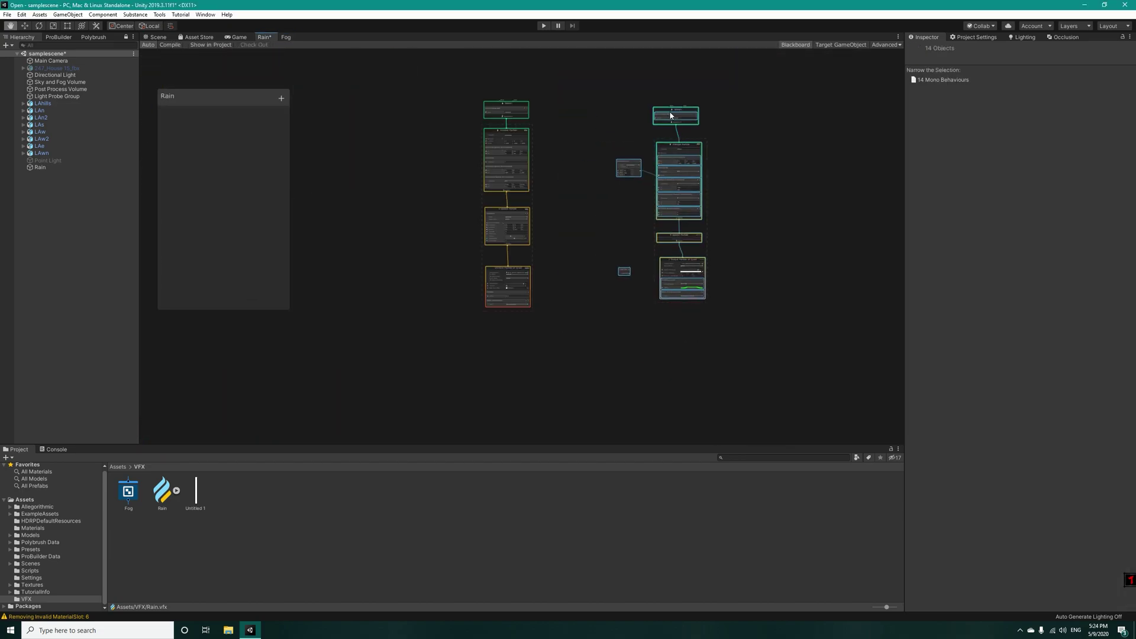
pyautogui.scroll(4, 515, 237)
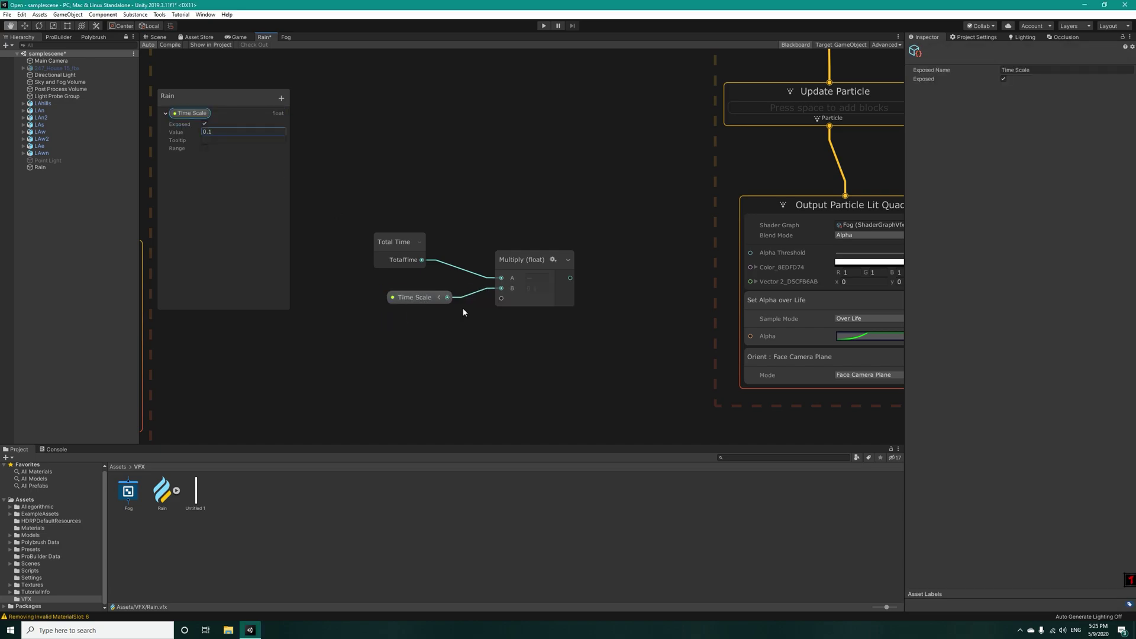
# Add a constant per-particle Random Number with Min 0, Max 1000 and Seed 13487 to the scaled time using an Add node
pyautogui.moveTo(570, 277); pyautogui.dragTo(517, 341)
pyautogui.write('add')
pyautogui.press('Return')
pyautogui.write('r')
pyautogui.press('Return')
pyautogui.moveTo(512, 393); pyautogui.dragTo(467, 397)
pyautogui.write('13487')
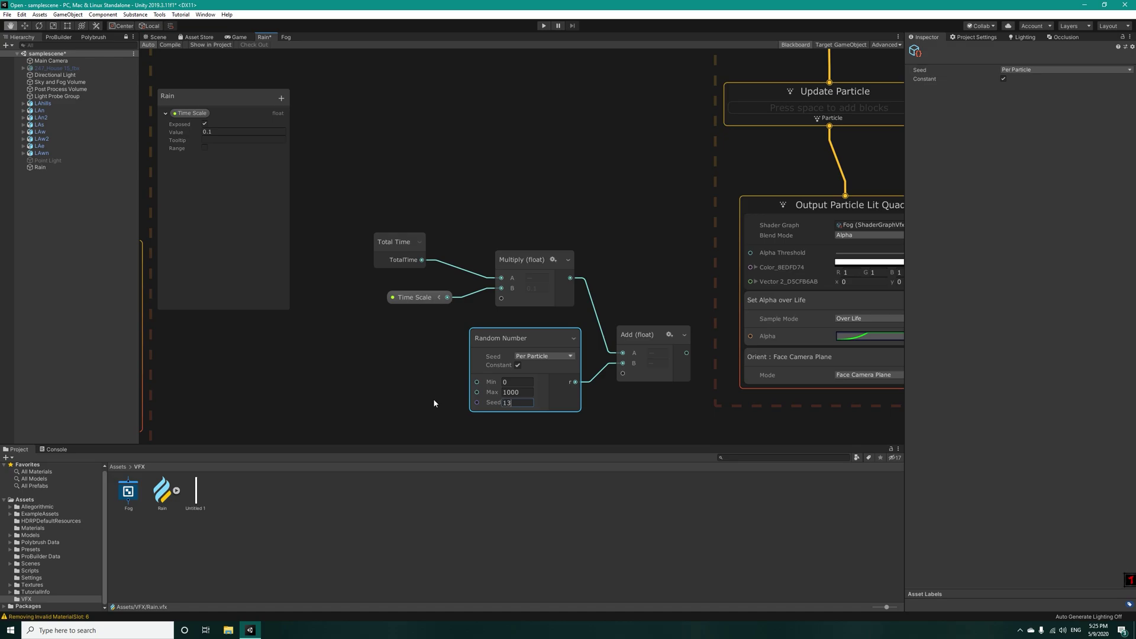
# Multiply the Add output by a second per-particle Random Number with Min -1, Max 1 and Seed 5687
pyautogui.moveTo(639, 265); pyautogui.dragTo(638, 244, button='middle')
pyautogui.moveTo(349, 160); pyautogui.dragTo(692, 379)
pyautogui.moveTo(651, 313); pyautogui.dragTo(638, 282)
pyautogui.click(577, 242)
pyautogui.write('mul')
pyautogui.press('Return')
pyautogui.write('rand')
pyautogui.moveTo(647, 324); pyautogui.dragTo(540, 352)
pyautogui.press('Return')
pyautogui.moveTo(530, 384); pyautogui.dragTo(479, 384)
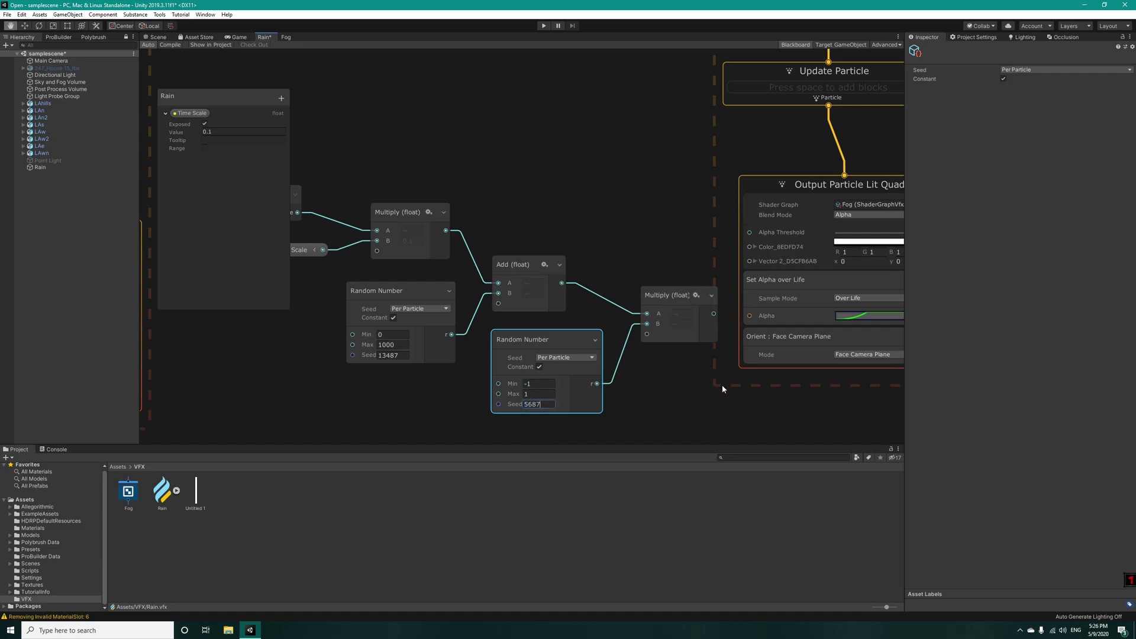
# Connect the final Multiply node's output to the fog output's Vector 2 offset input
pyautogui.moveTo(722, 389); pyautogui.dragTo(692, 391, button='middle')
pyautogui.moveTo(647, 299); pyautogui.dragTo(720, 264)
pyautogui.moveTo(773, 406); pyautogui.dragTo(741, 399, button='middle')
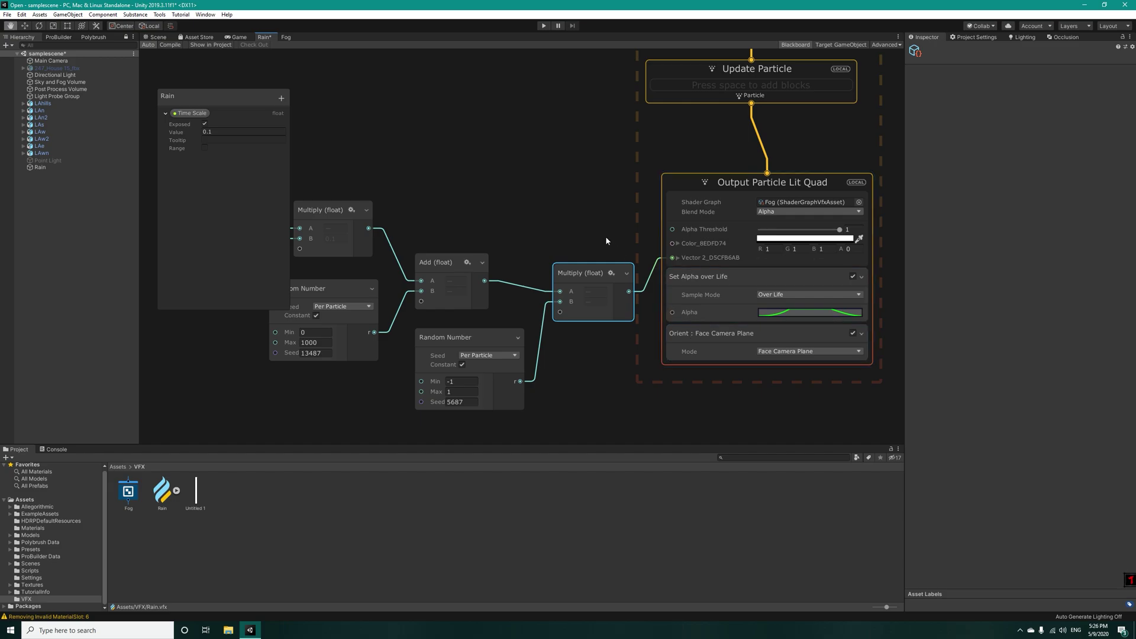
# Try a Time Scale of 3.73 on the Rain object in the scene and restore it to 0.1
pyautogui.click(158, 37)
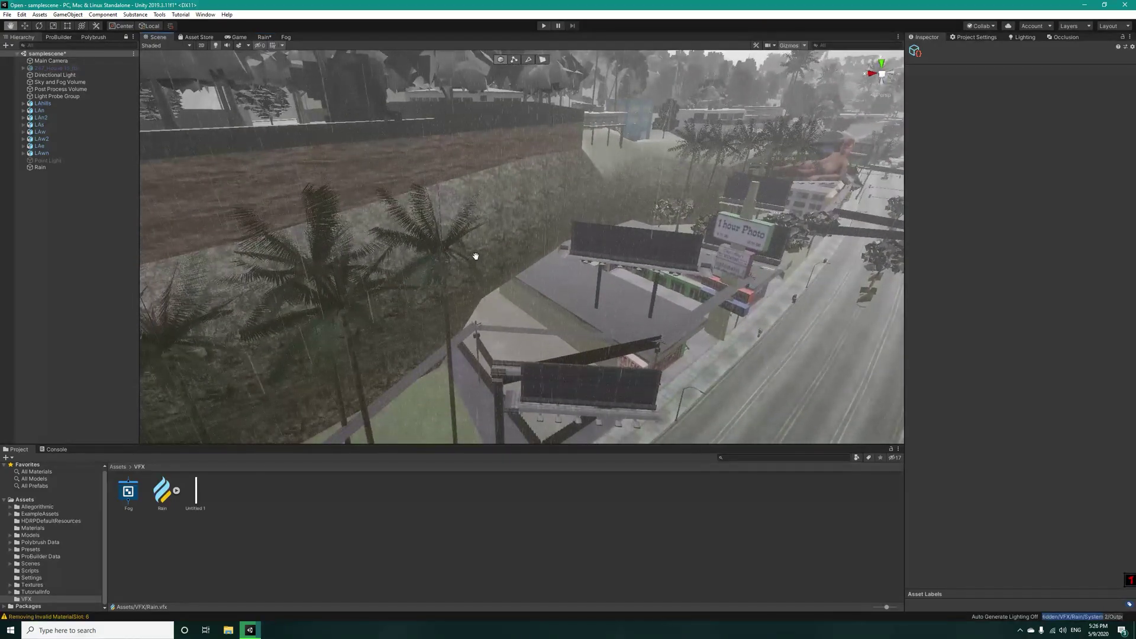
pyautogui.moveTo(505, 250); pyautogui.dragTo(452, 238, button='right')
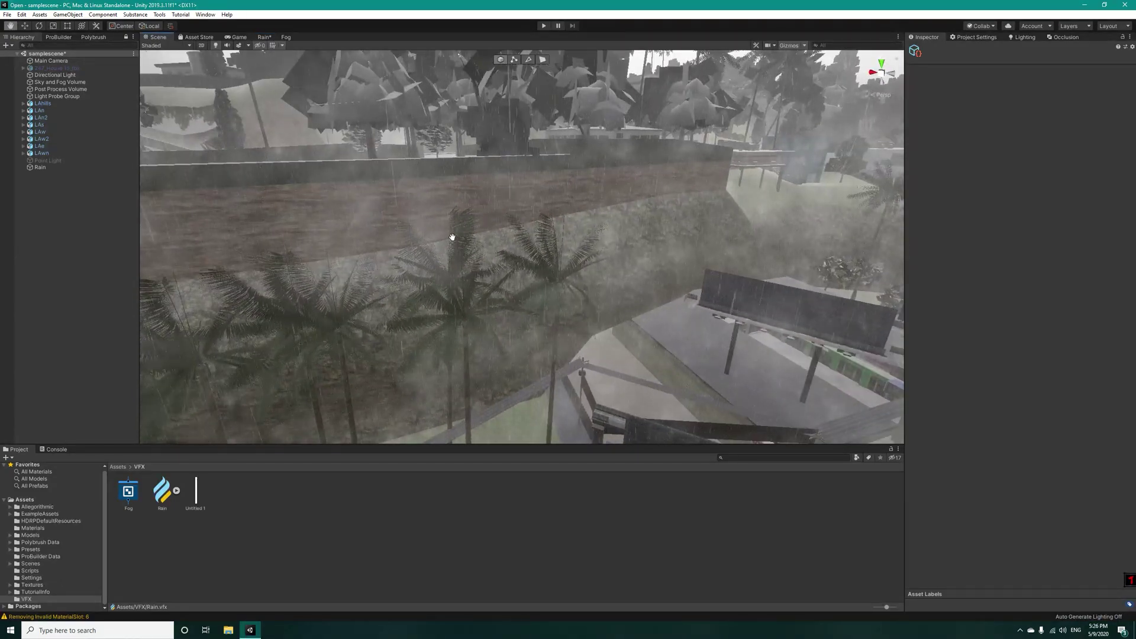
pyautogui.click(39, 169)
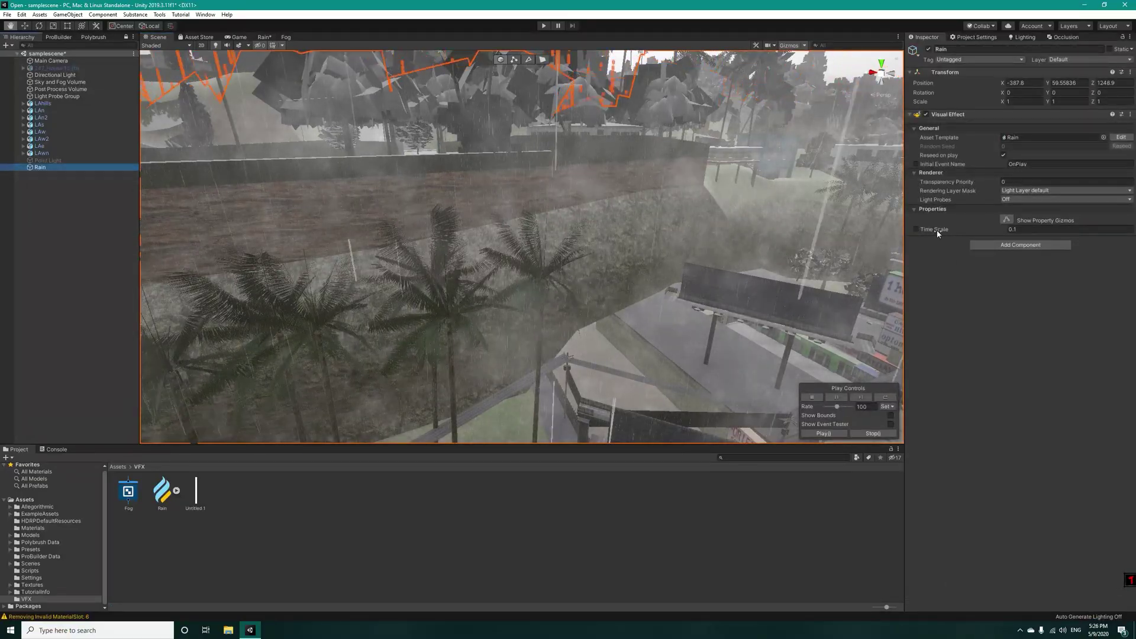
pyautogui.moveTo(938, 231); pyautogui.dragTo(996, 237)
pyautogui.moveTo(461, 221); pyautogui.dragTo(497, 231, button='right')
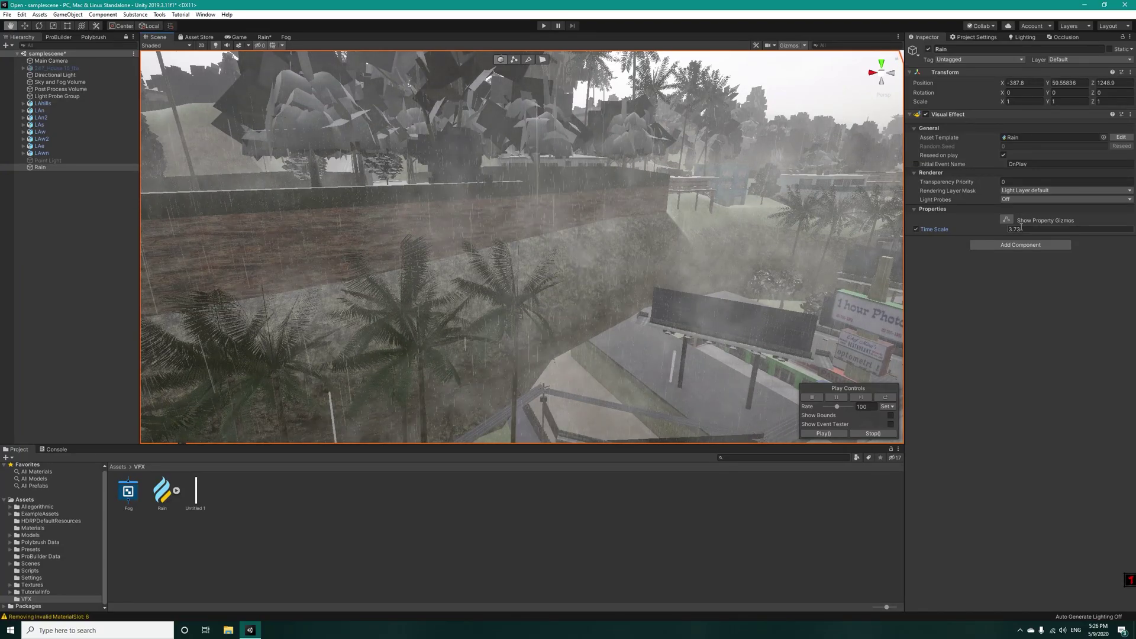
pyautogui.click(941, 230)
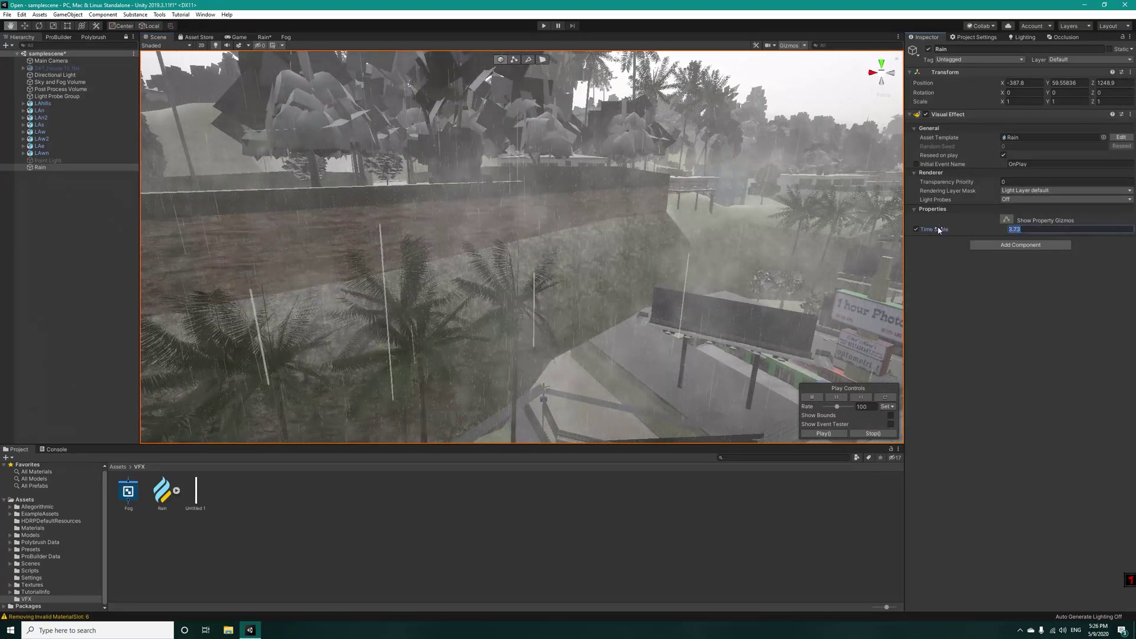
pyautogui.write('0.1')
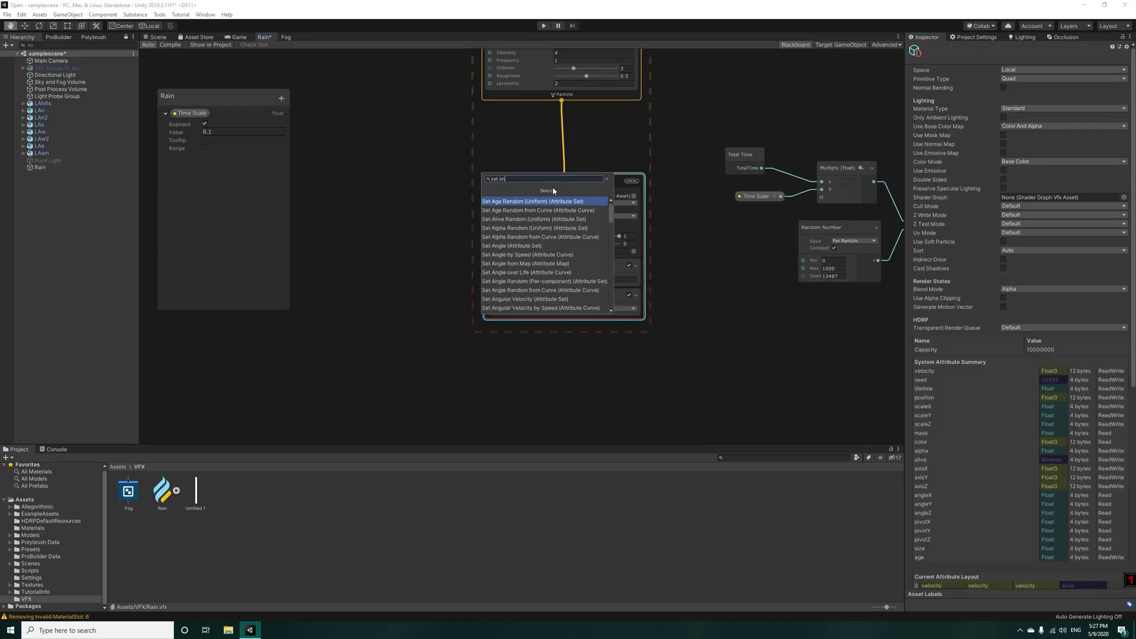
# Add a Set Angle block to the rain system's Output Particle Lit Quad and limit its channels to Z
pyautogui.click(552, 187)
pyautogui.moveTo(729, 318); pyautogui.dragTo(736, 305, button='middle')
pyautogui.click(583, 323)
pyautogui.click(580, 354)
pyautogui.moveTo(581, 354); pyautogui.dragTo(639, 327, button='middle')
# Feed the block's Angle input from a new constant per-particle Random Number node with Min -180 and Max 180
pyautogui.moveTo(522, 313); pyautogui.dragTo(383, 299)
pyautogui.write('ran')
pyautogui.press('Return')
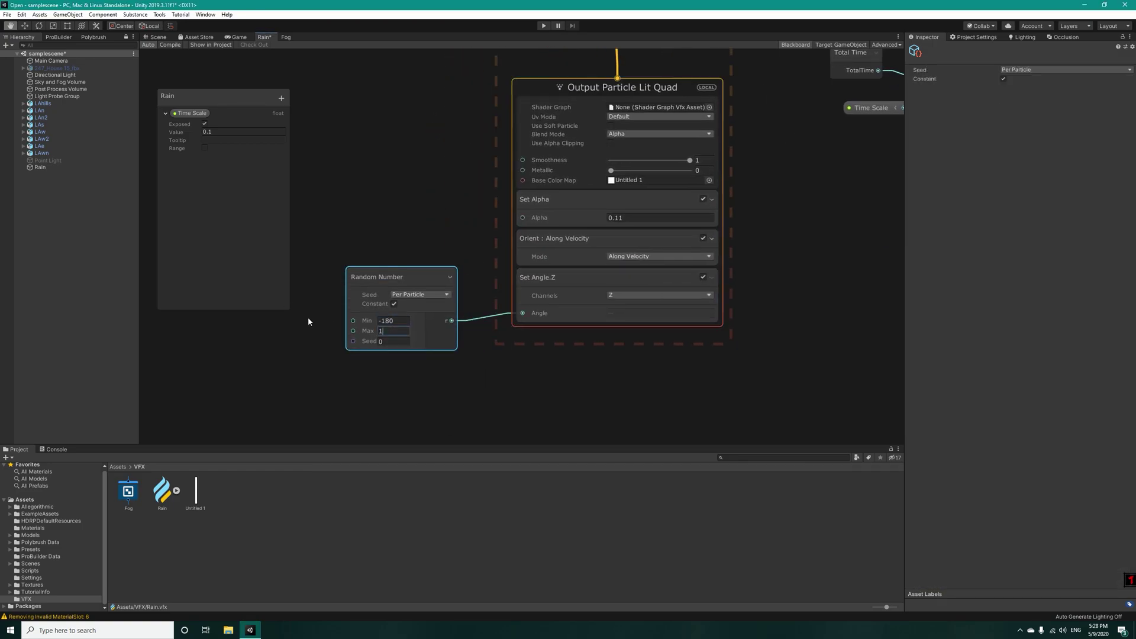
# Switch the Set Angle block's channel to Y and inspect the rain and fog around the city scene
pyautogui.click(622, 296)
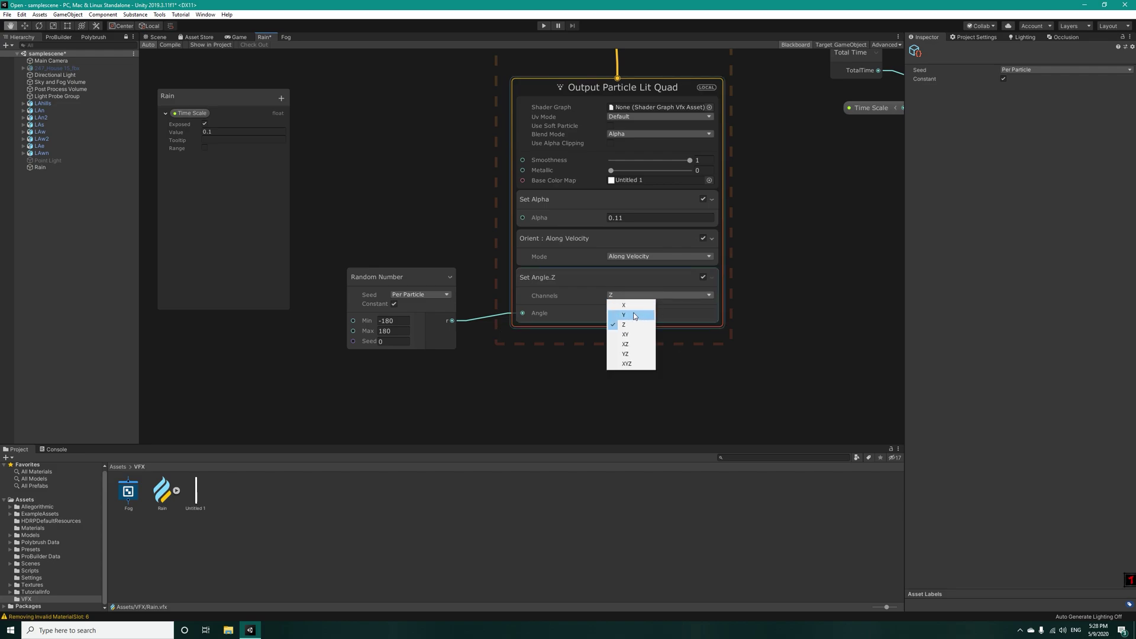
pyautogui.click(644, 316)
pyautogui.click(157, 37)
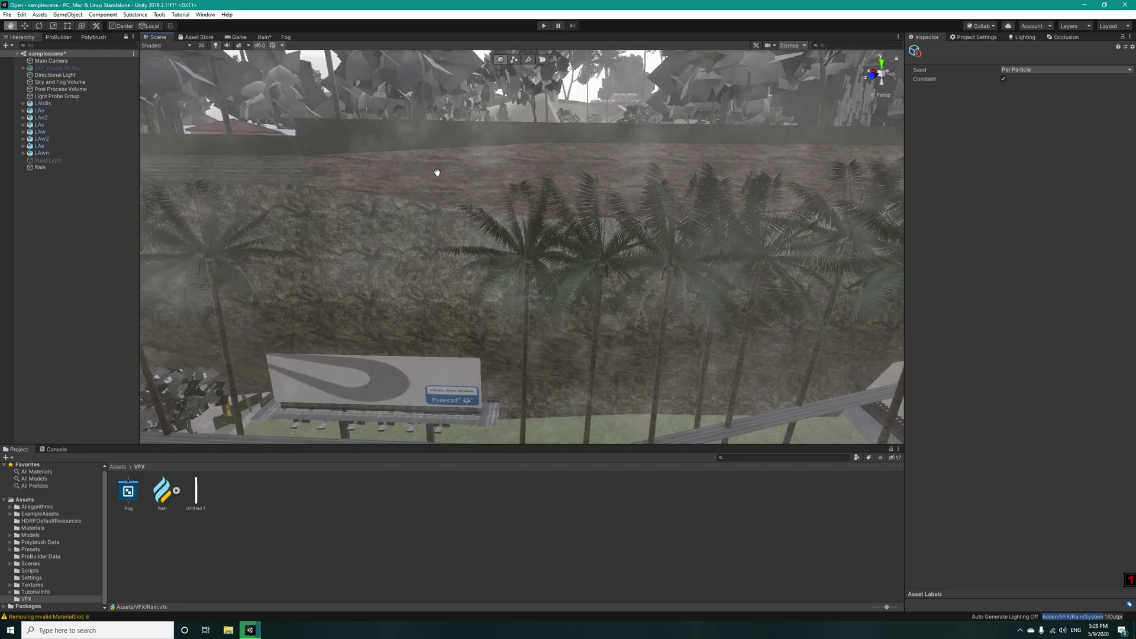
pyautogui.moveTo(488, 196); pyautogui.dragTo(501, 182)
pyautogui.moveTo(501, 181); pyautogui.dragTo(466, 157, button='right')
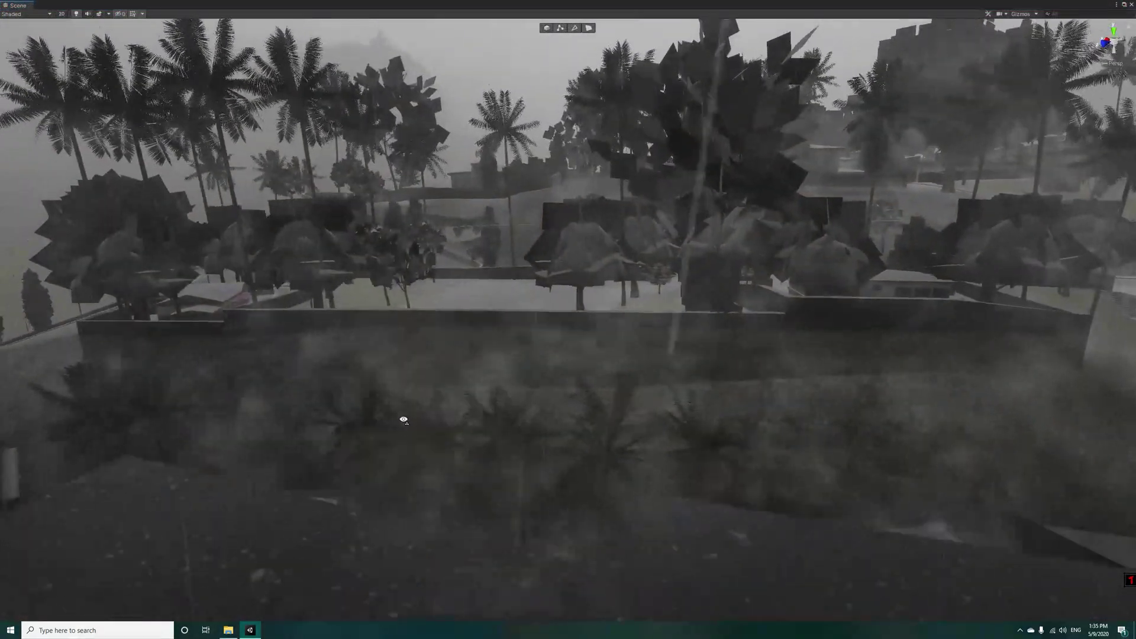
pyautogui.moveTo(400, 418); pyautogui.dragTo(464, 391, button='right')
pyautogui.moveTo(456, 384); pyautogui.dragTo(408, 359, button='right')
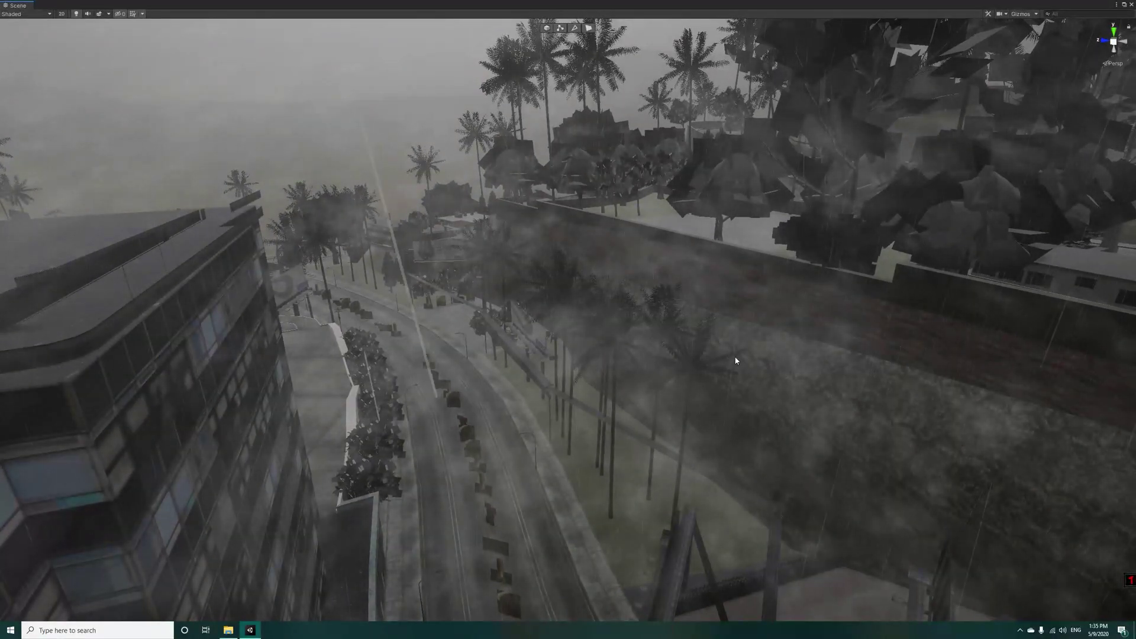